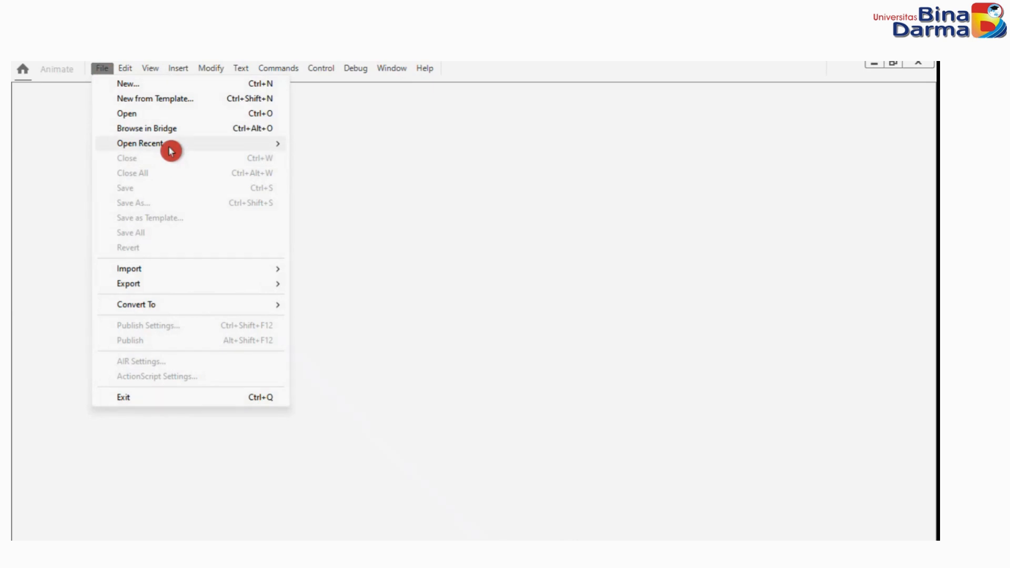
# Open the recent document P6-EkspresiWajah.fla and display its IFSKR scene.
pyautogui.moveTo(169, 146)
pyautogui.click(550, 148)
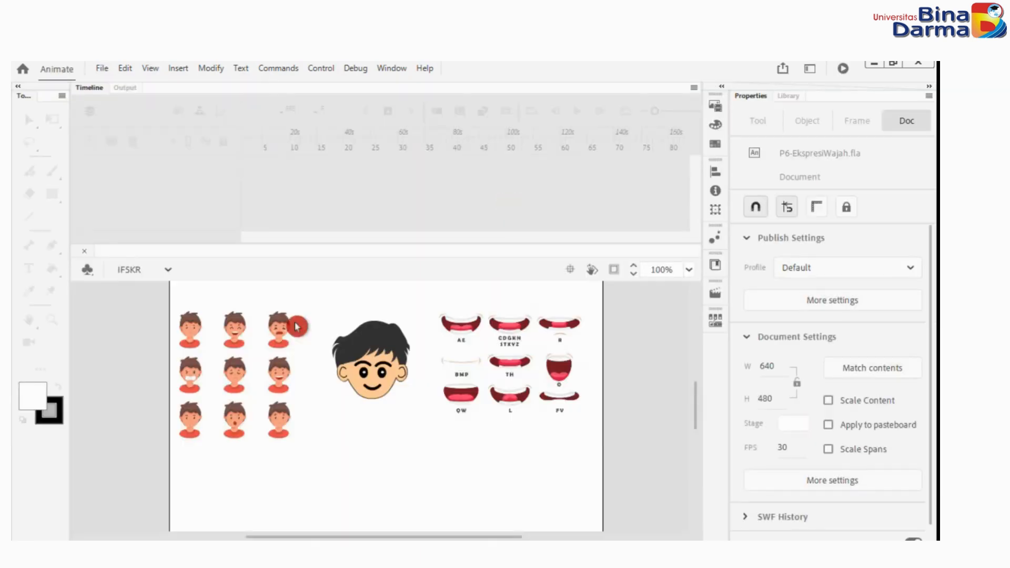
pyautogui.click(135, 277)
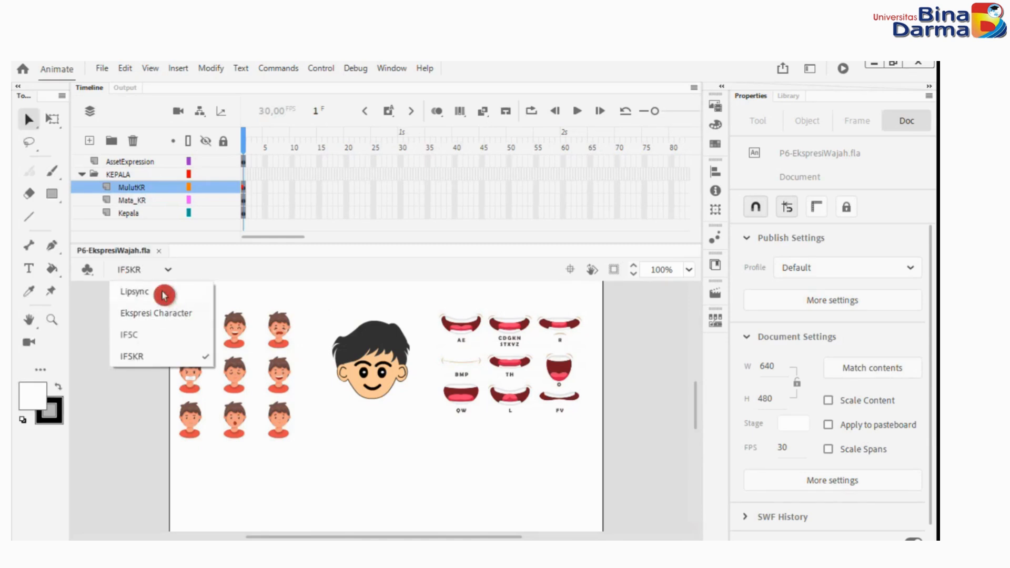
pyautogui.click(158, 361)
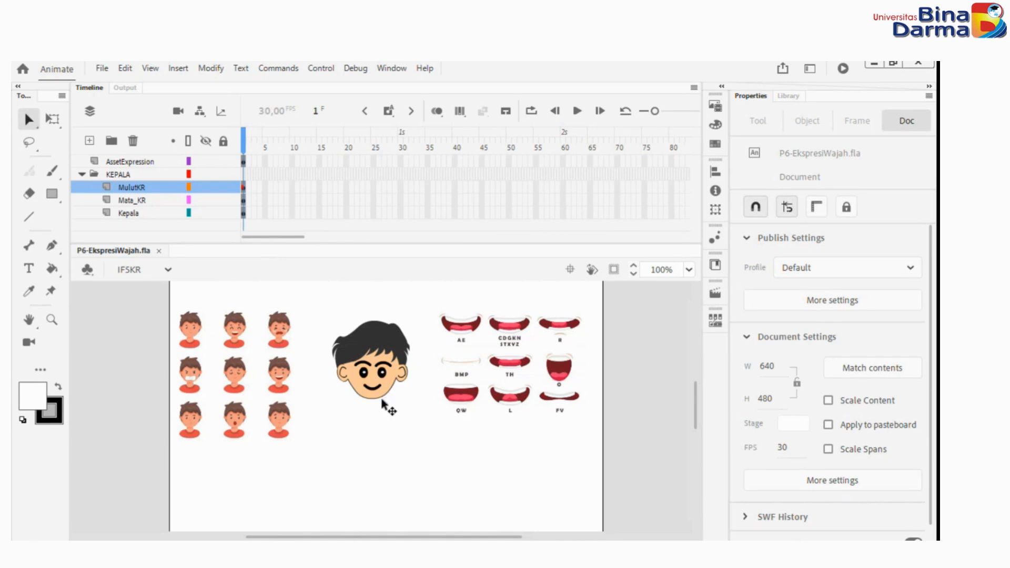
# Open the character's MulutKR mouth symbol for editing in place on the stage.
pyautogui.click(292, 256)
pyautogui.click(373, 388)
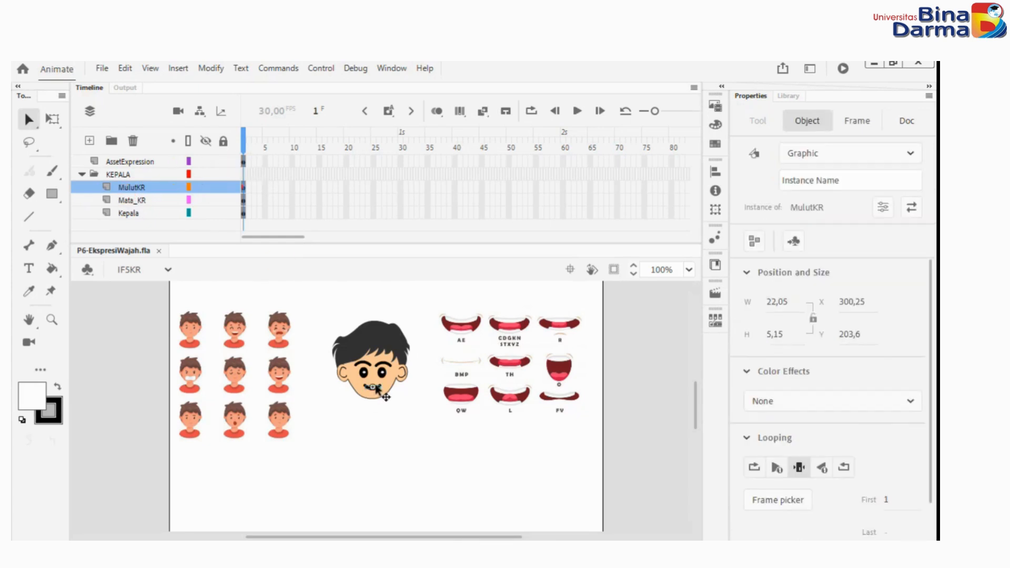
pyautogui.scroll(10, 376, 393)
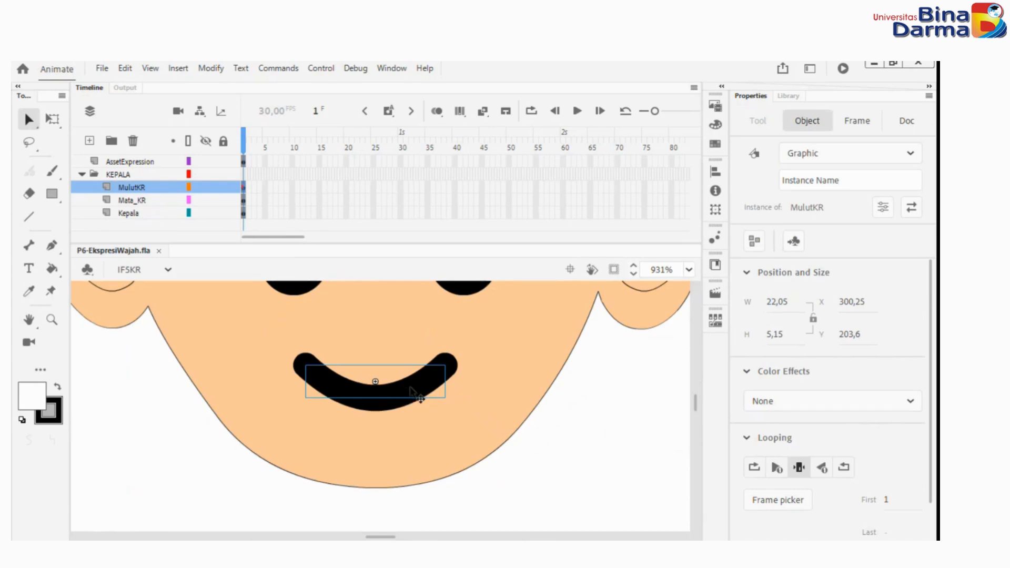
pyautogui.doubleClick(410, 387)
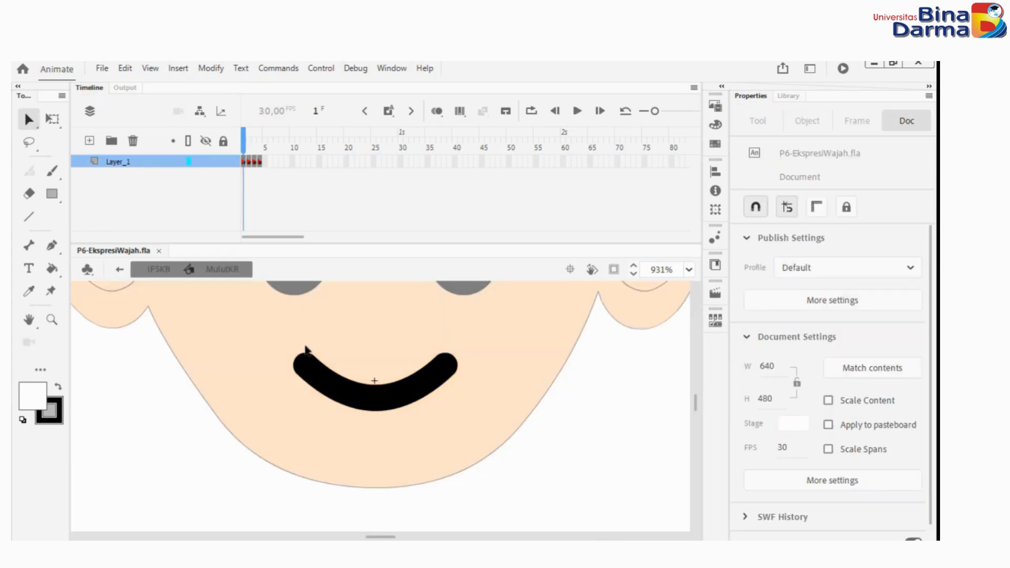
# Examine the mouth shapes and frame labels on the four keyframes inside the MulutKR symbol.
pyautogui.click(250, 146)
pyautogui.click(253, 161)
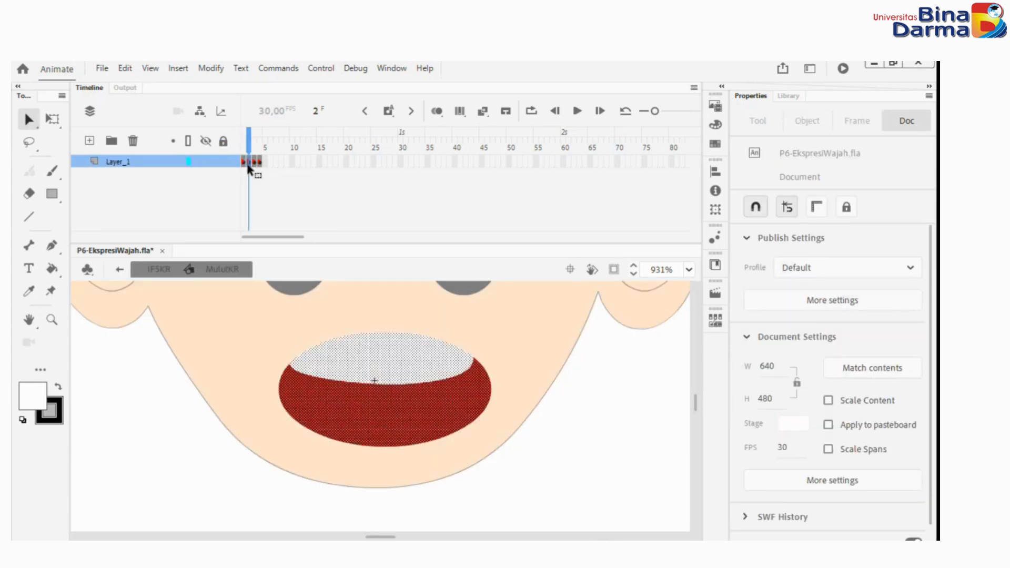
pyautogui.click(256, 162)
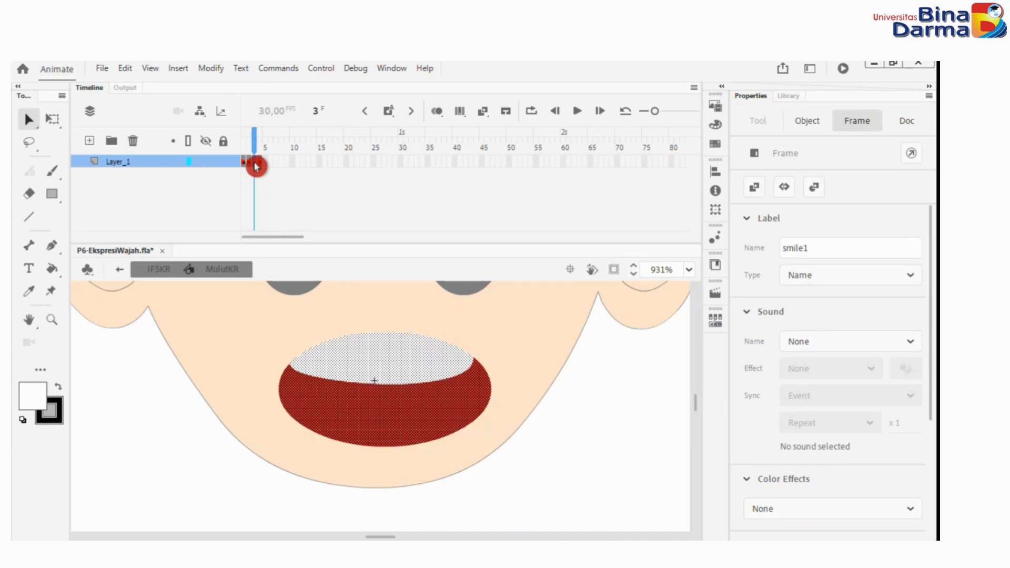
pyautogui.click(261, 162)
pyautogui.click(260, 179)
pyautogui.click(244, 162)
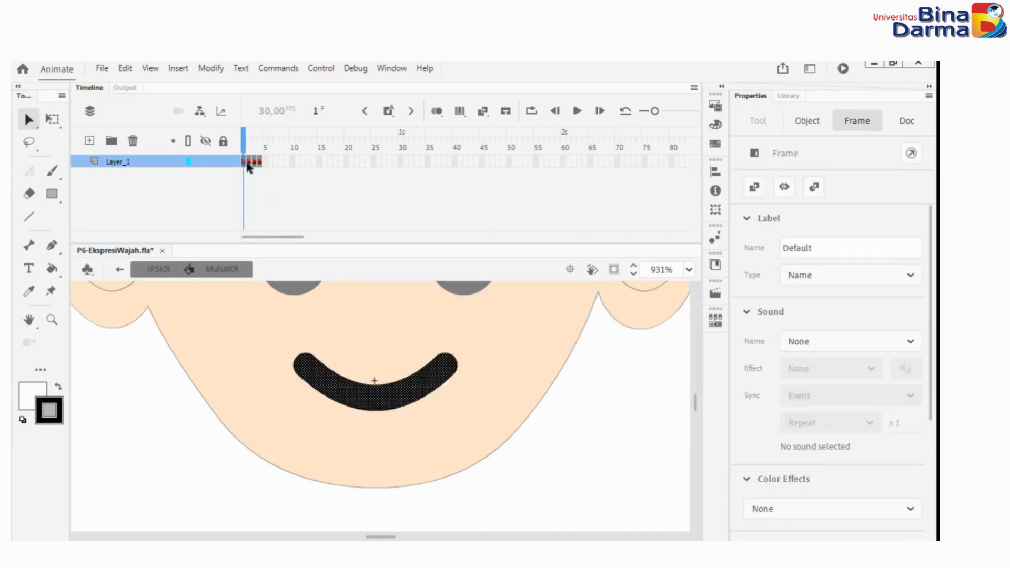
pyautogui.click(248, 164)
pyautogui.click(256, 162)
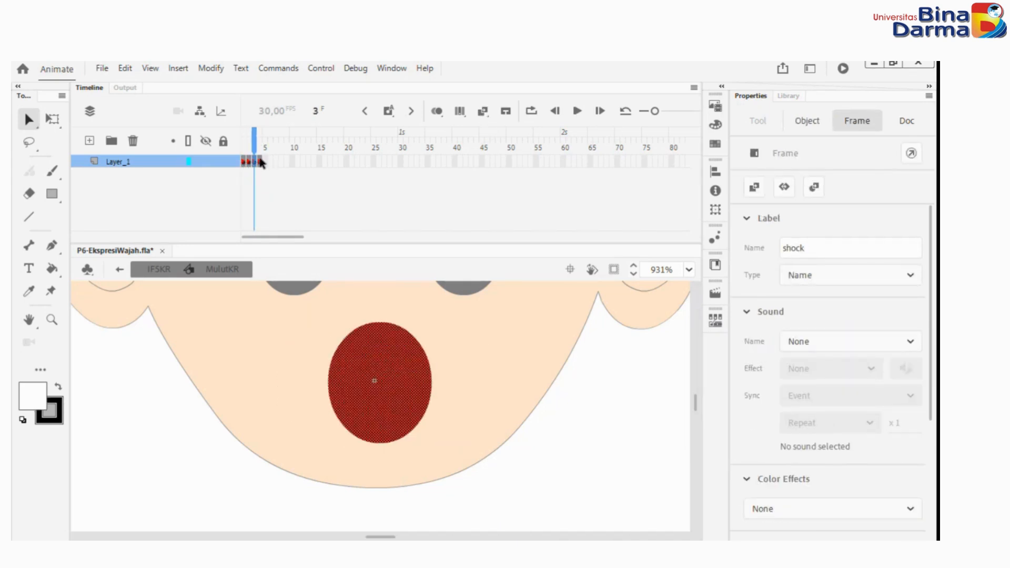
pyautogui.click(259, 136)
pyautogui.moveTo(259, 135); pyautogui.dragTo(251, 132)
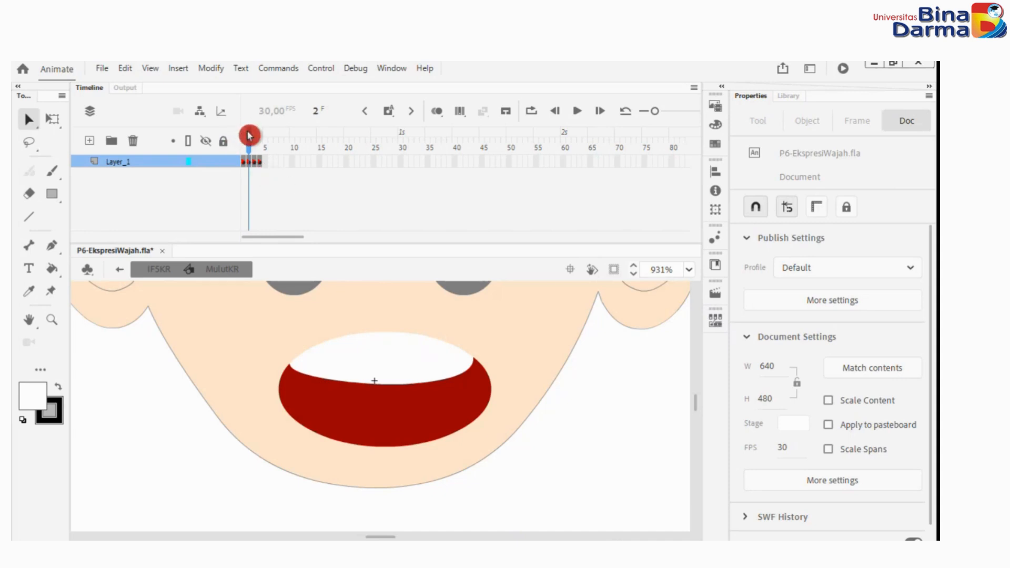
pyautogui.moveTo(249, 136)
pyautogui.mouseDown()
pyautogui.moveTo(259, 135)
pyautogui.moveTo(244, 136)
pyautogui.mouseUp()
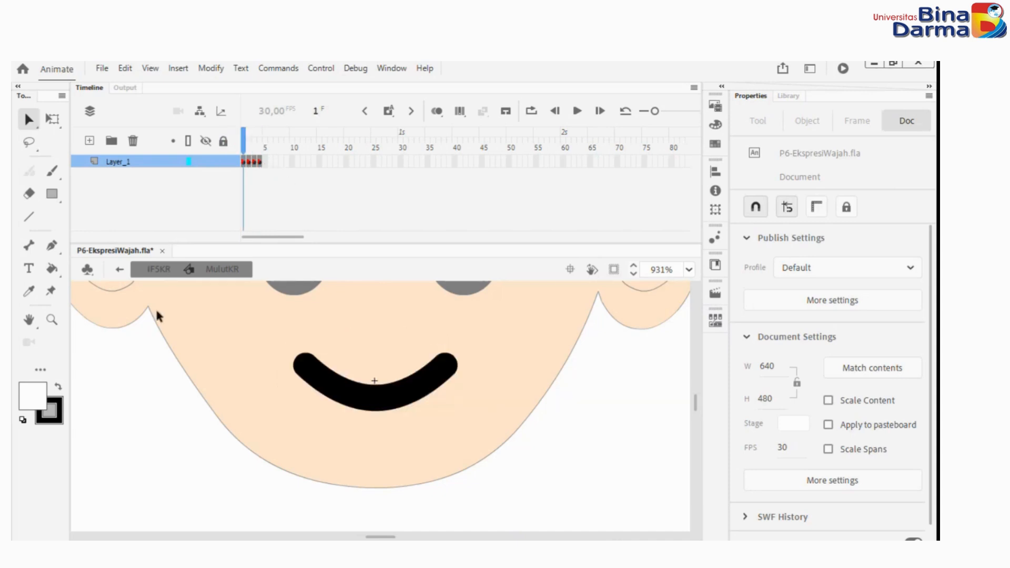
# Switch to the Lipsync scene and open its mulut mouth symbol for editing.
pyautogui.click(158, 268)
pyautogui.click(113, 267)
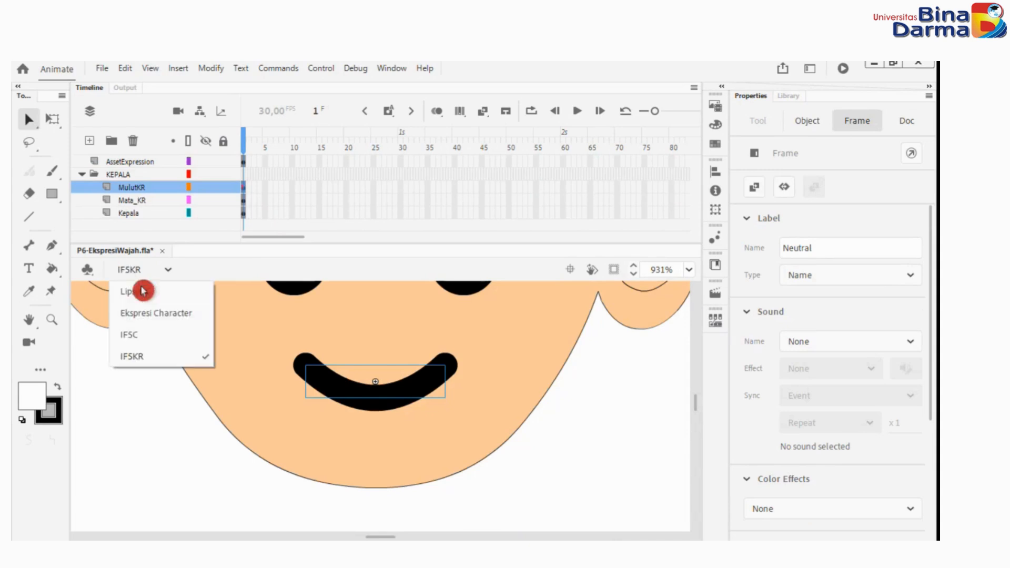
pyautogui.click(142, 291)
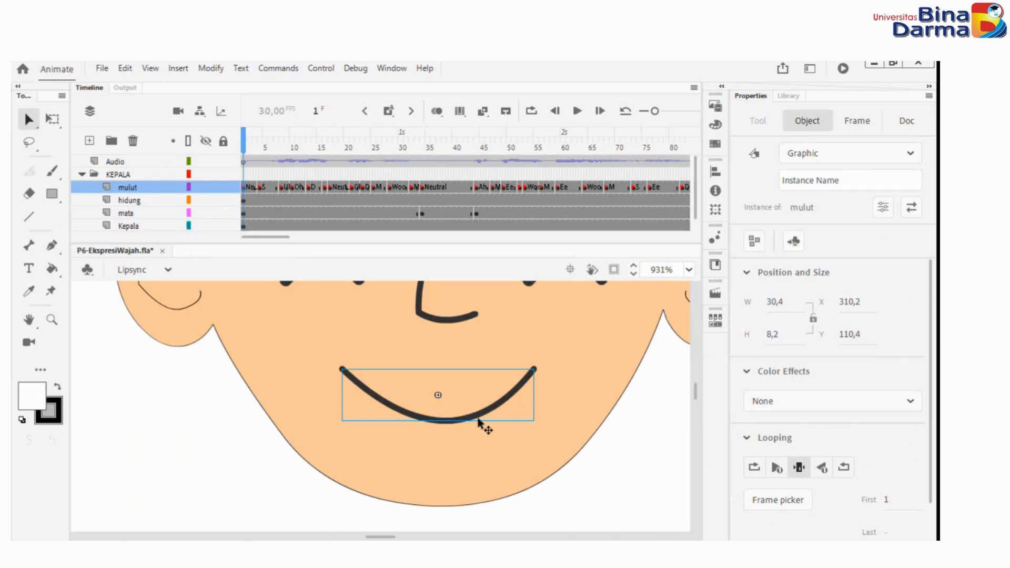
pyautogui.doubleClick(480, 421)
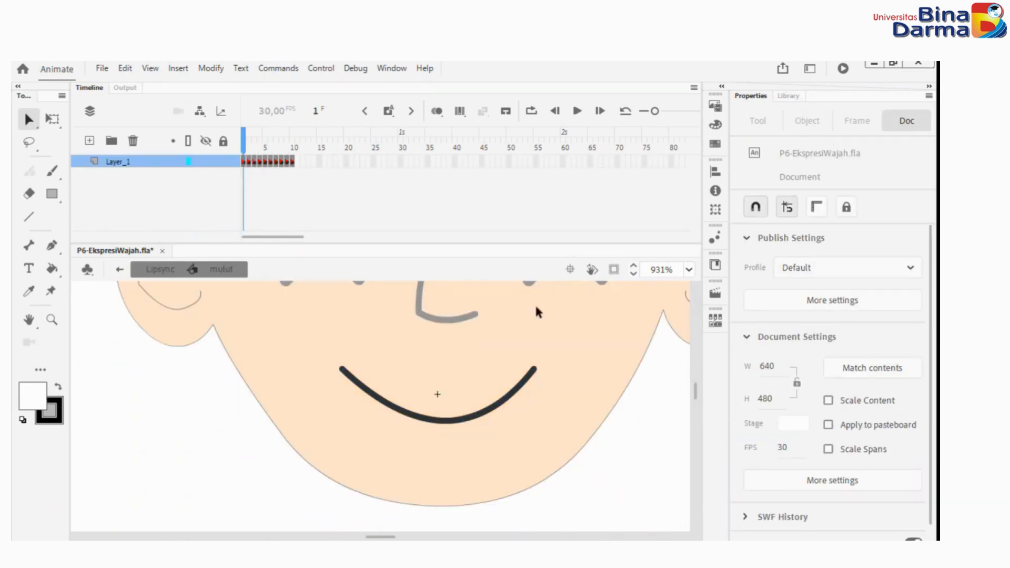
# Copy frames 2 to 10 of Layer_1 inside the mulut symbol.
pyautogui.click(250, 162)
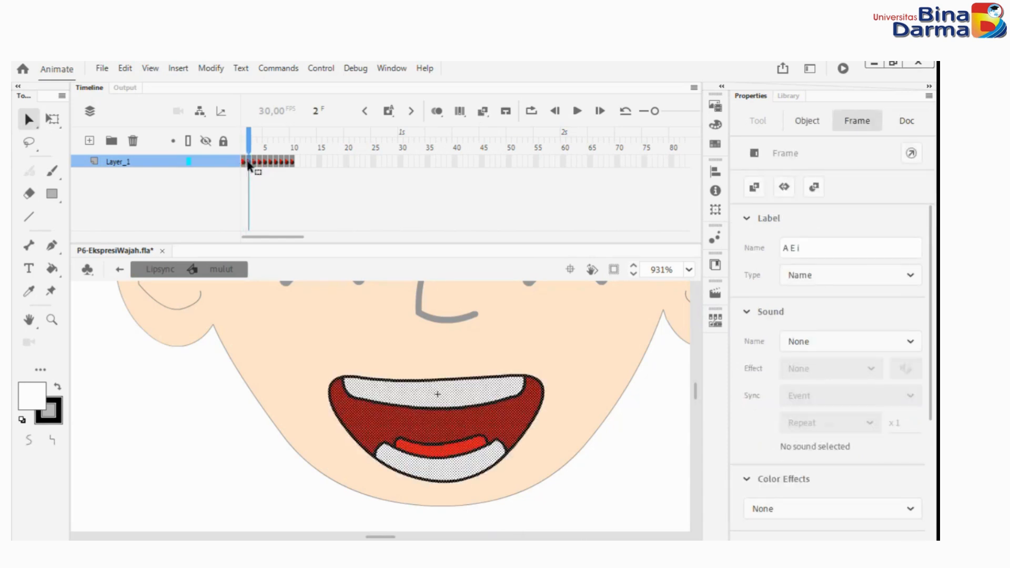
pyautogui.click(281, 162)
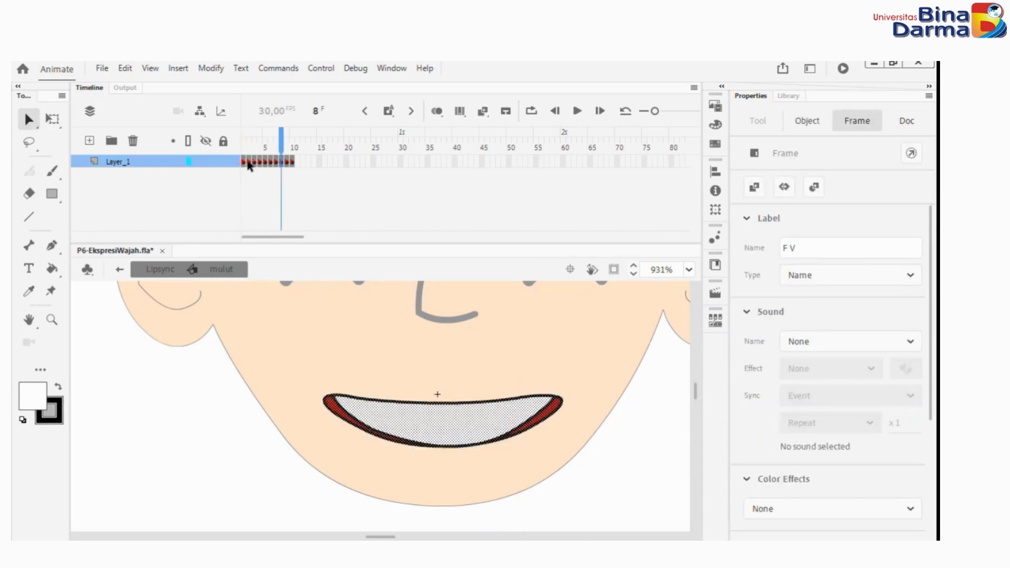
pyautogui.click(250, 162)
pyautogui.click(292, 162)
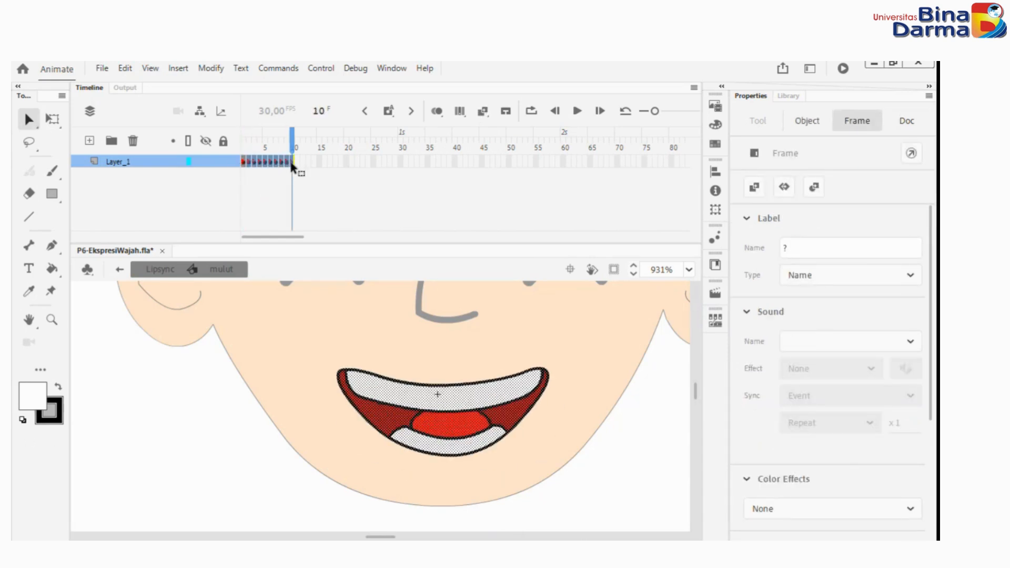
pyautogui.rightClick(293, 162)
pyautogui.click(383, 401)
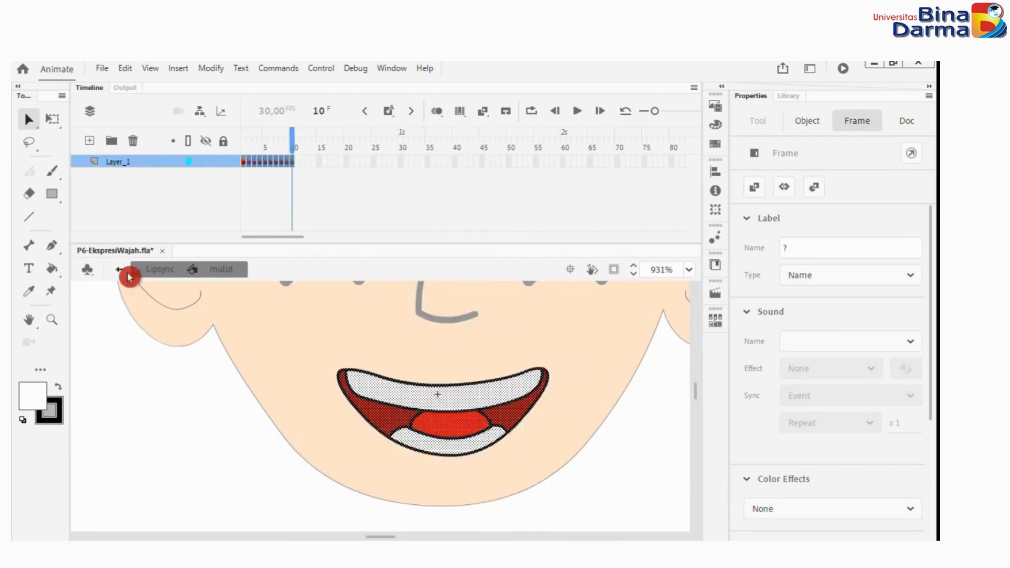
# Return to the IFSKR scene and open the head's MulutKR mouth symbol for editing.
pyautogui.click(128, 274)
pyautogui.click(129, 269)
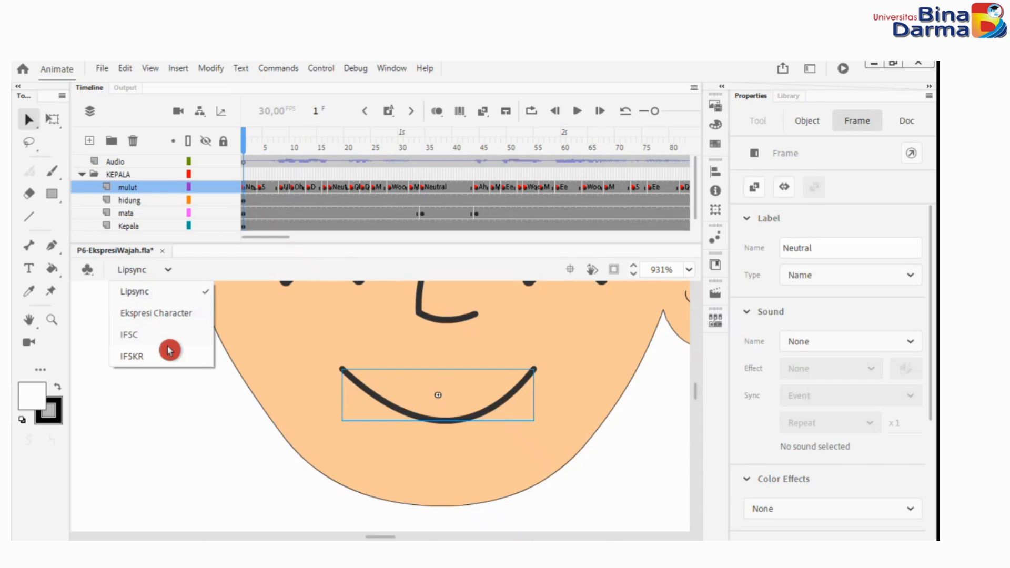
pyautogui.click(132, 360)
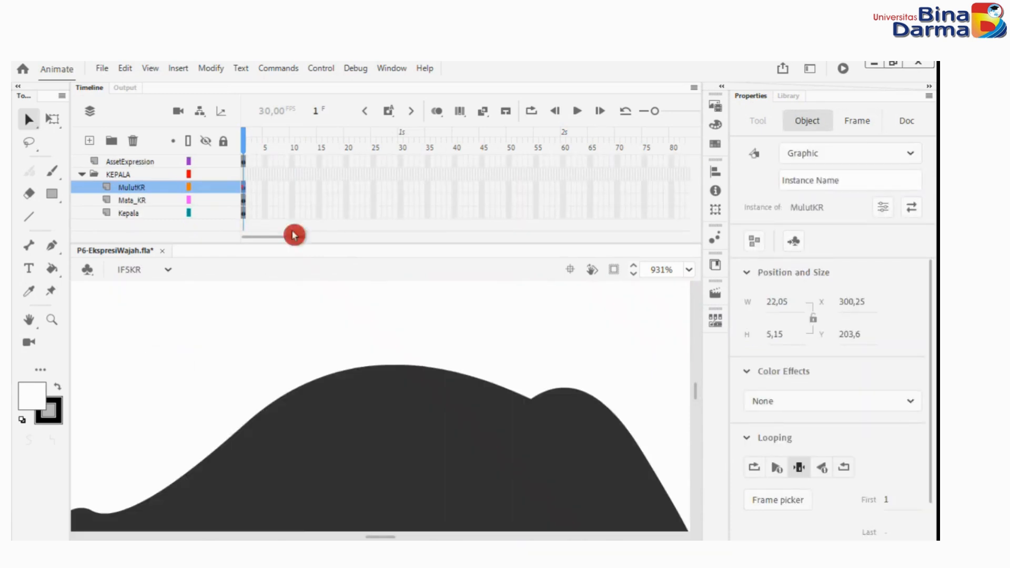
pyautogui.scroll(-4, 485, 398)
pyautogui.scroll(1, 446, 402)
pyautogui.doubleClick(423, 398)
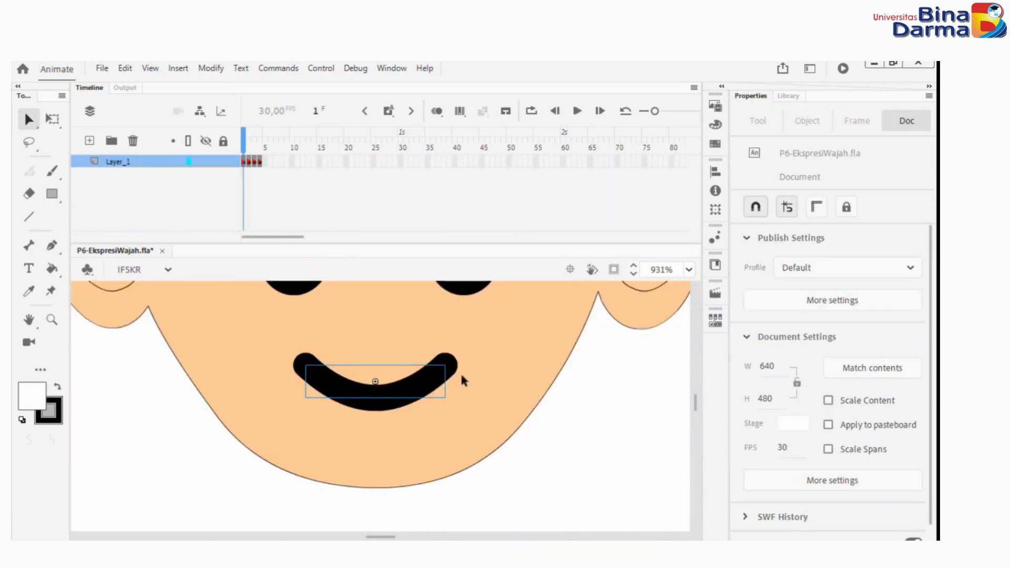
pyautogui.click(262, 163)
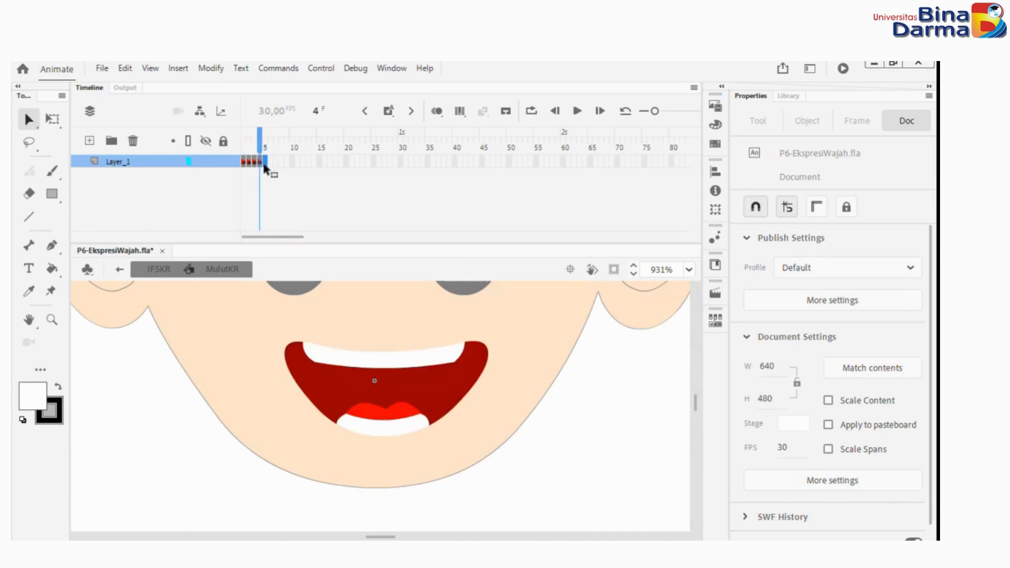
pyautogui.click(276, 162)
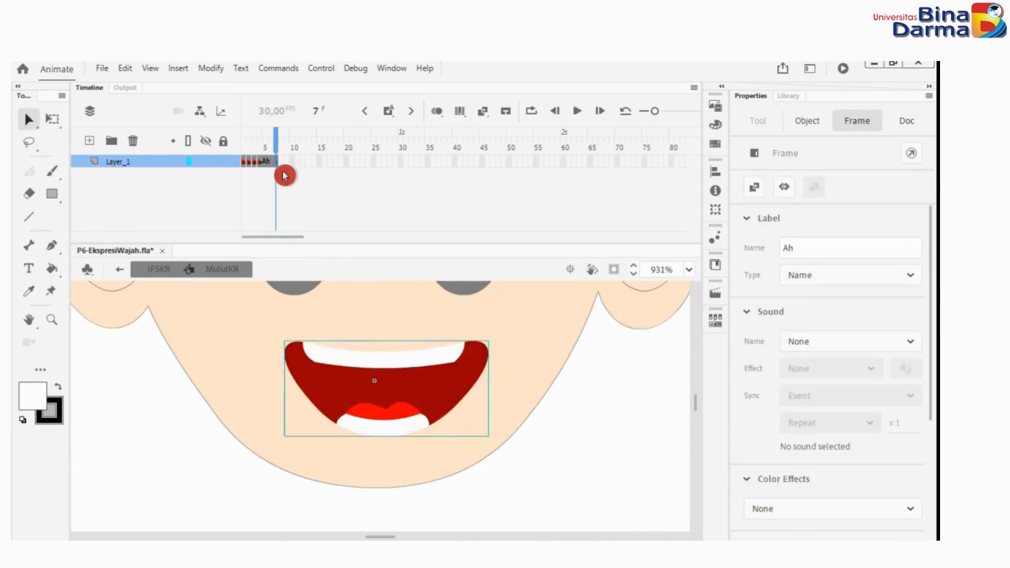
pyautogui.hotkey('shift', 'F5')
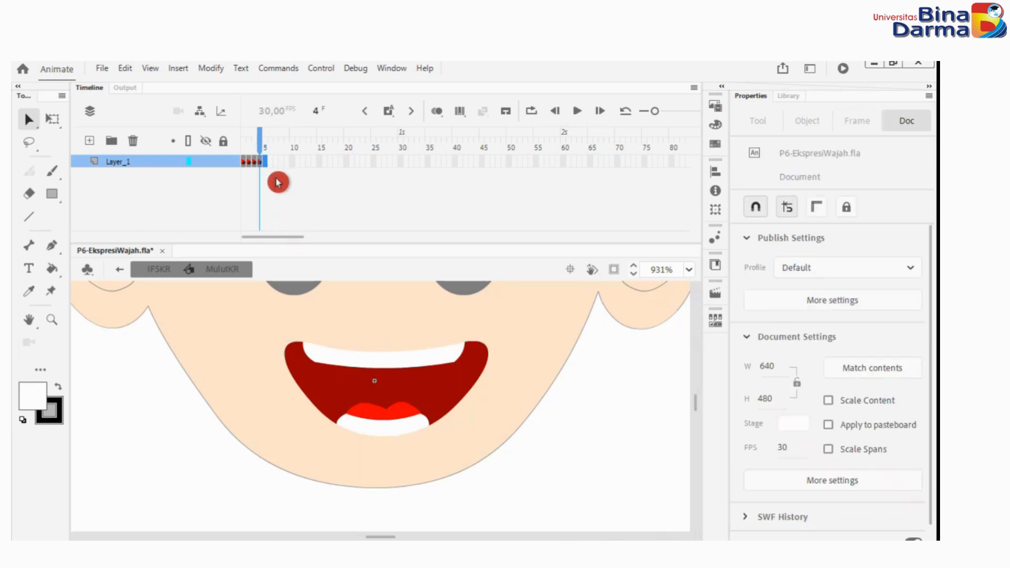
# Paste the copied mouth frames into Layer_1 of MulutKR at frames 5 to 13 and scrub back through them to frame 1.
pyautogui.click(303, 164)
pyautogui.rightClick(287, 164)
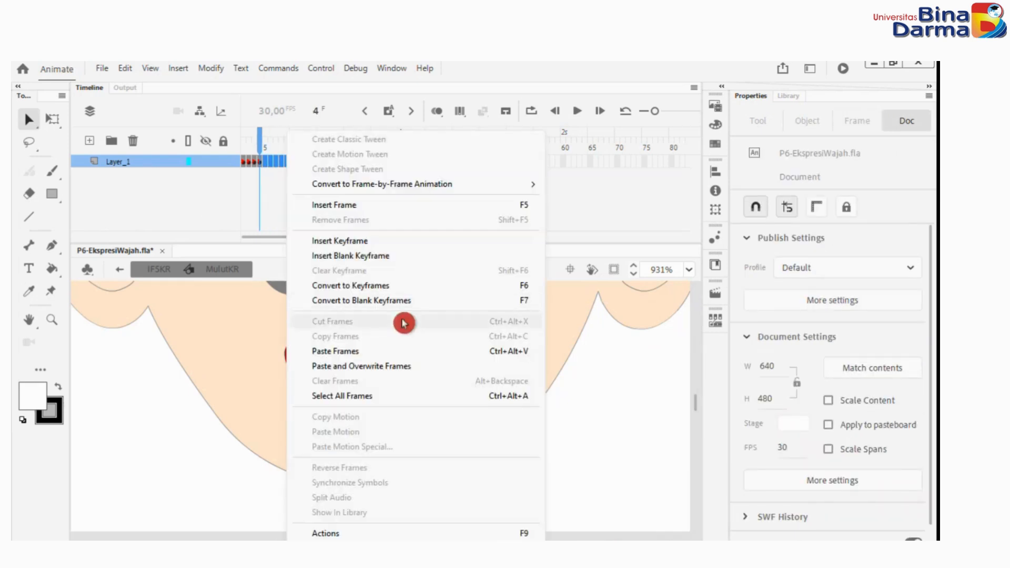
pyautogui.click(420, 351)
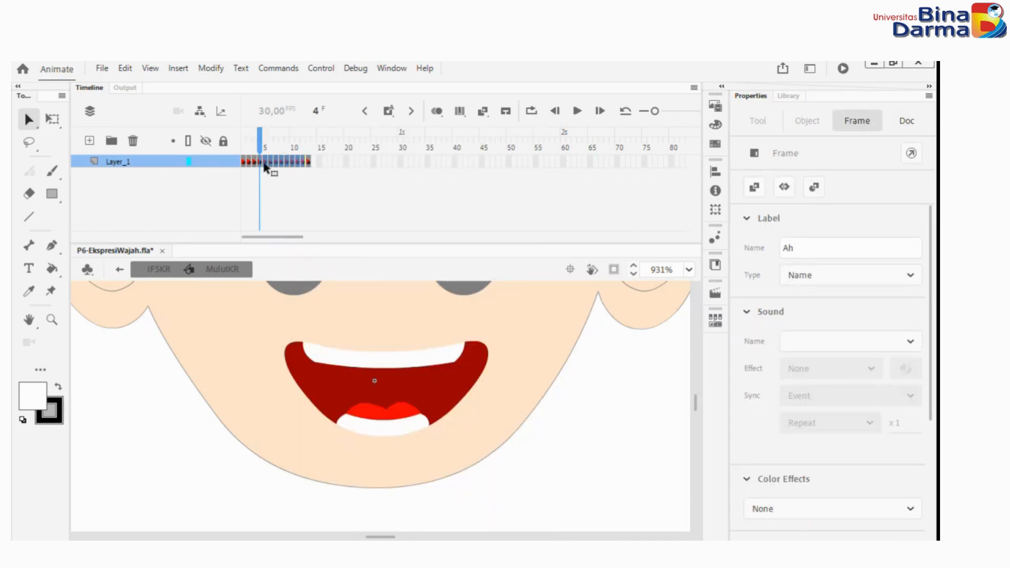
pyautogui.click(309, 163)
pyautogui.moveTo(309, 165); pyautogui.dragTo(268, 163)
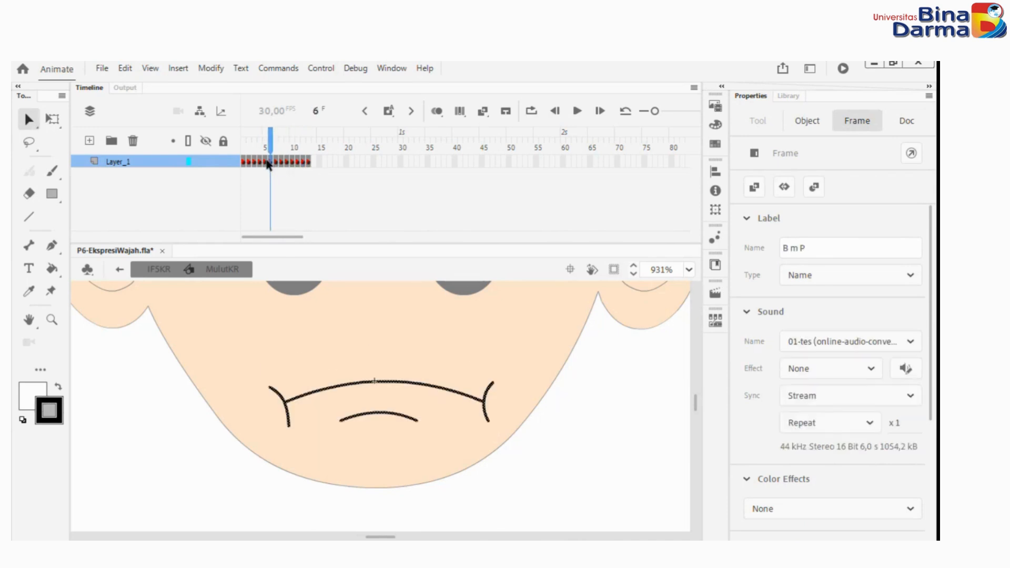
pyautogui.click(265, 140)
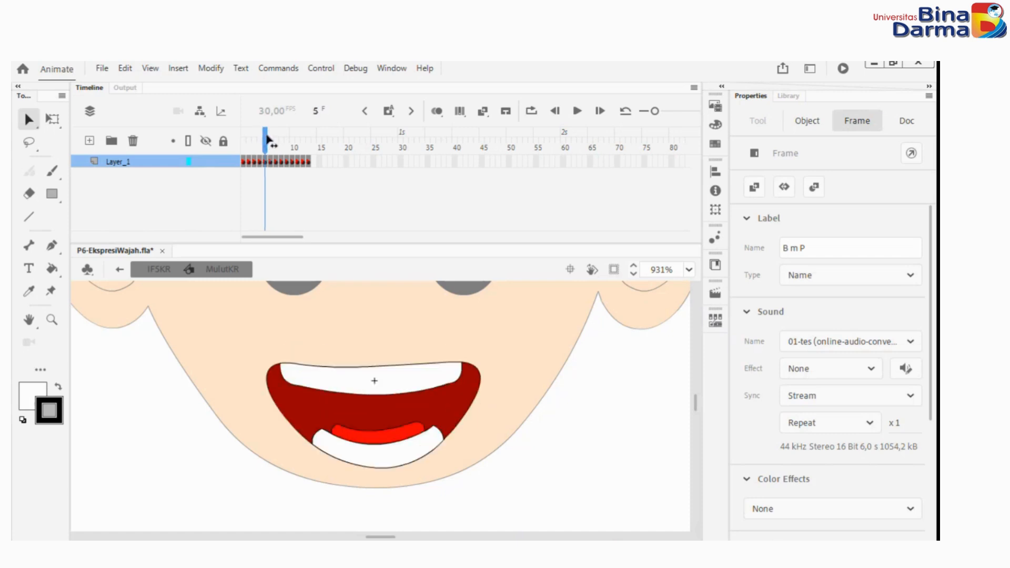
pyautogui.moveTo(266, 139); pyautogui.dragTo(243, 138)
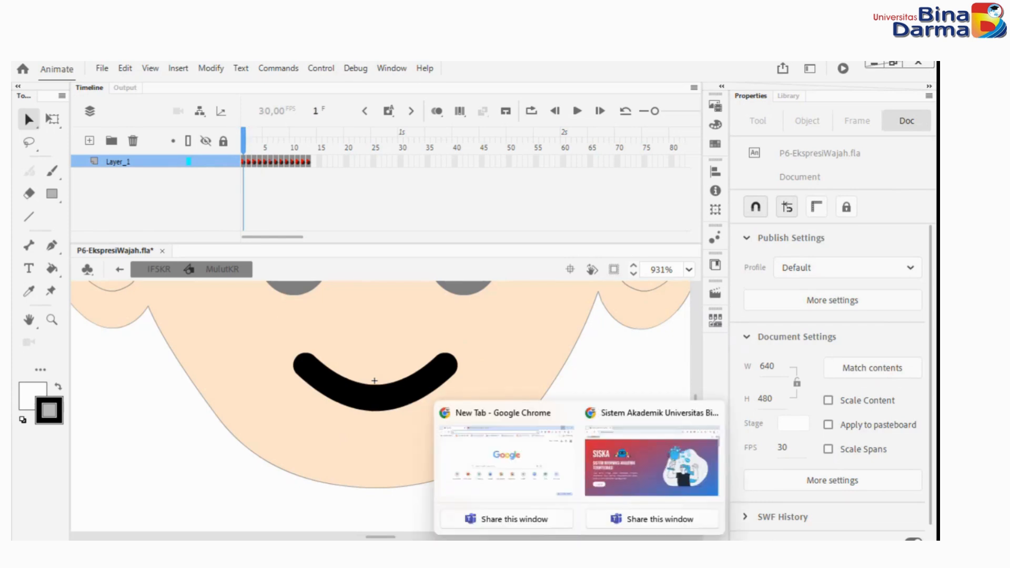
# Switch to the Chrome window and open voicegenerator.io in a new tab.
pyautogui.click(647, 465)
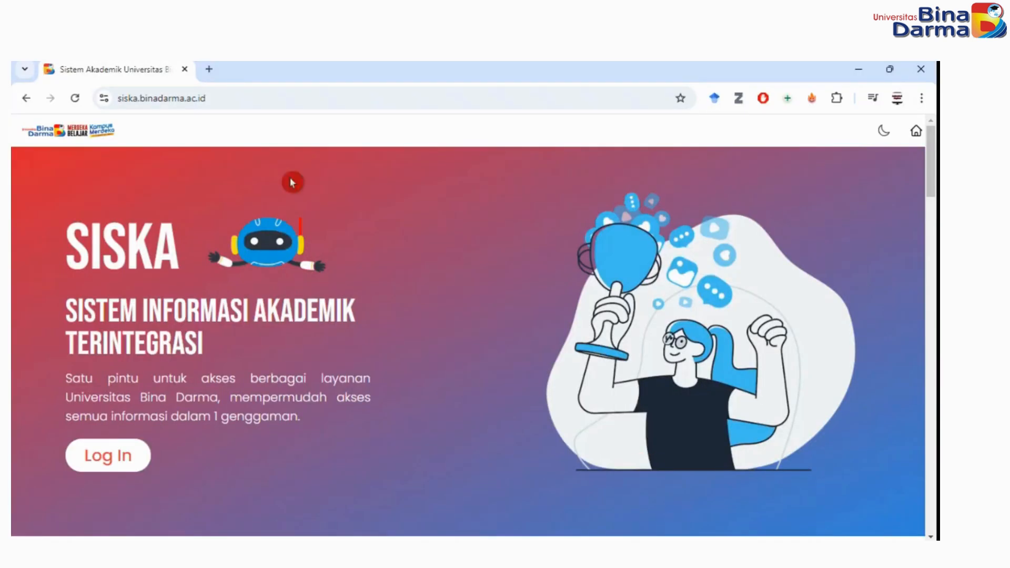
pyautogui.click(208, 76)
pyautogui.click(226, 98)
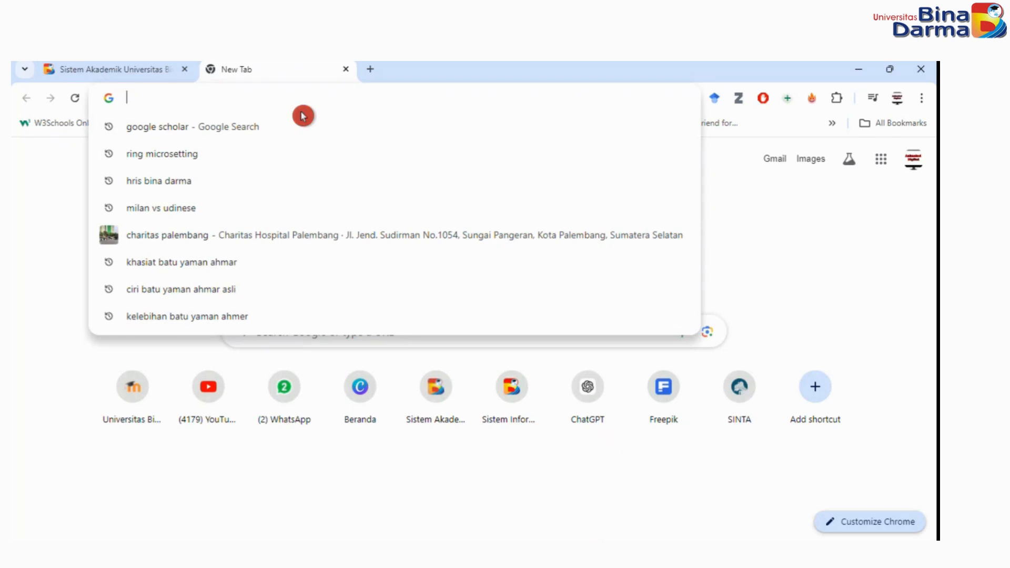
pyautogui.write('voi')
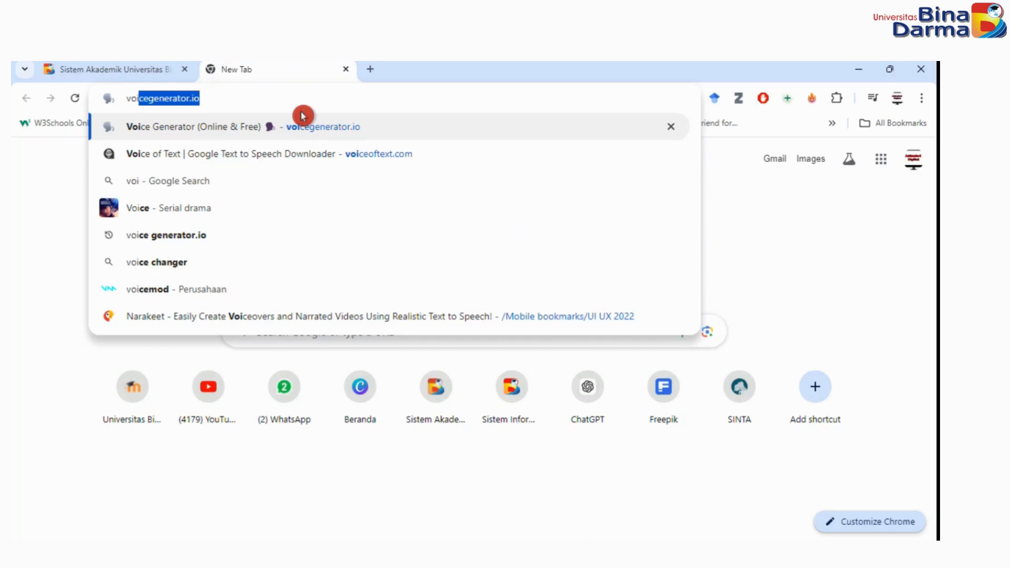
pyautogui.press('Right')
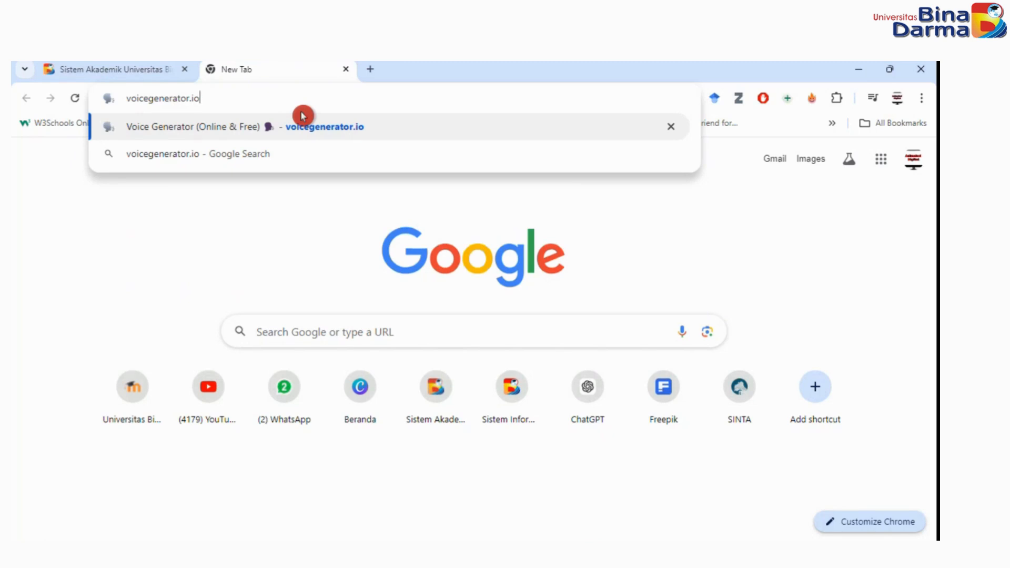
pyautogui.press('Return')
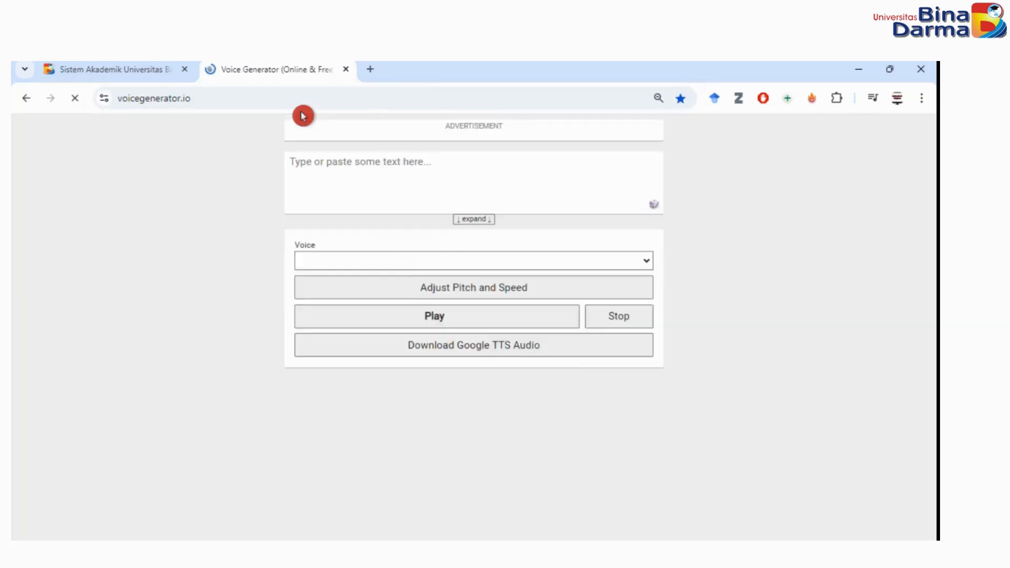
# Look through the voice generator's history of earlier texts and its list of available voices.
pyautogui.click(371, 120)
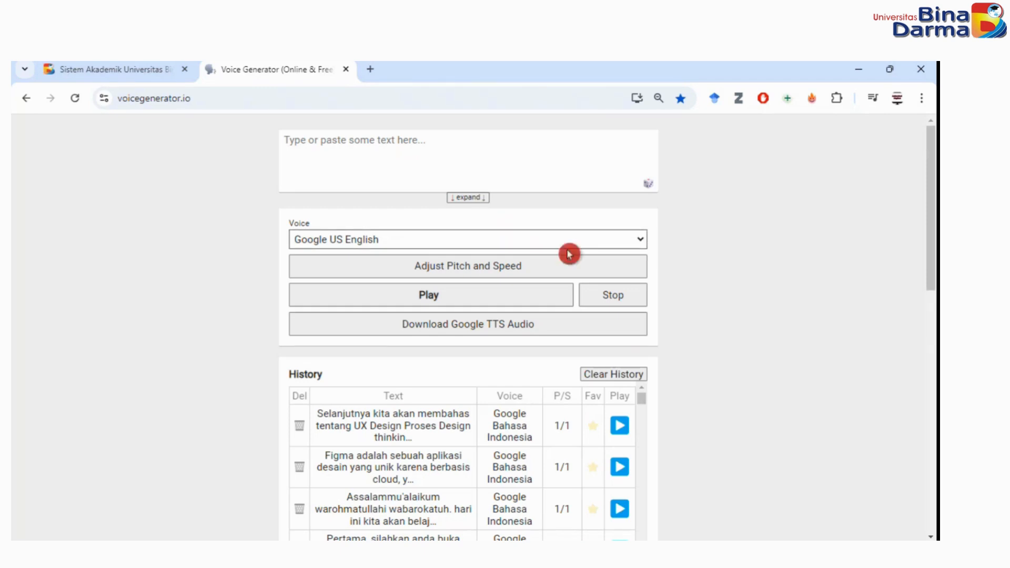
pyautogui.scroll(-3, 712, 333)
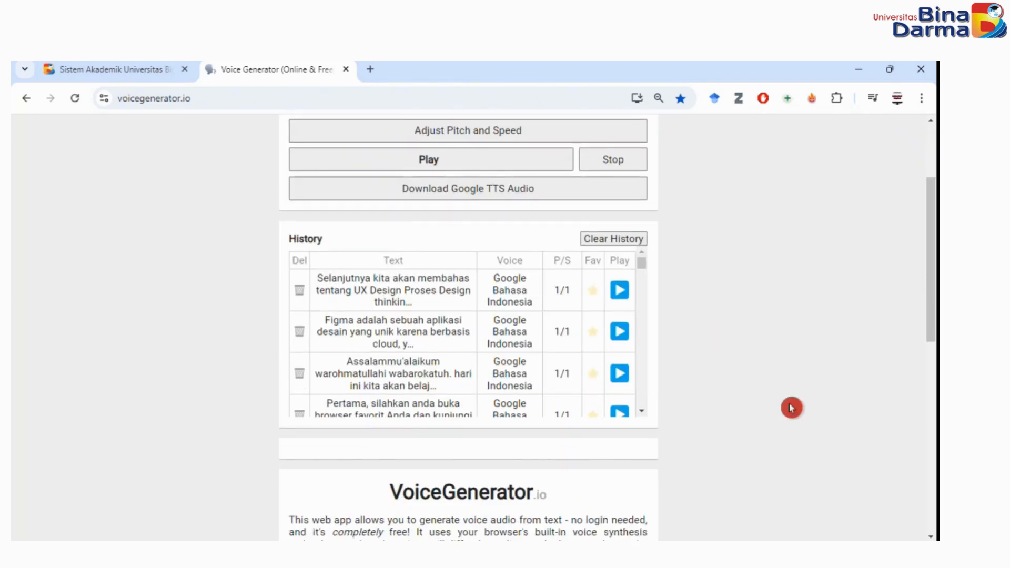
pyautogui.scroll(-1, 791, 408)
pyautogui.scroll(1, 791, 407)
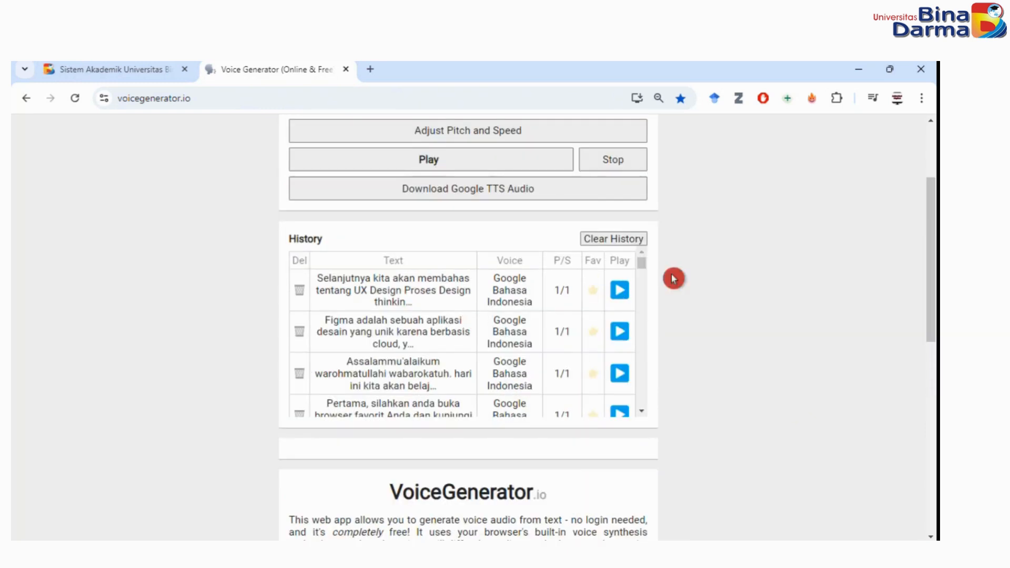
pyautogui.moveTo(642, 262)
pyautogui.mouseDown()
pyautogui.moveTo(649, 277)
pyautogui.moveTo(650, 265)
pyautogui.mouseUp()
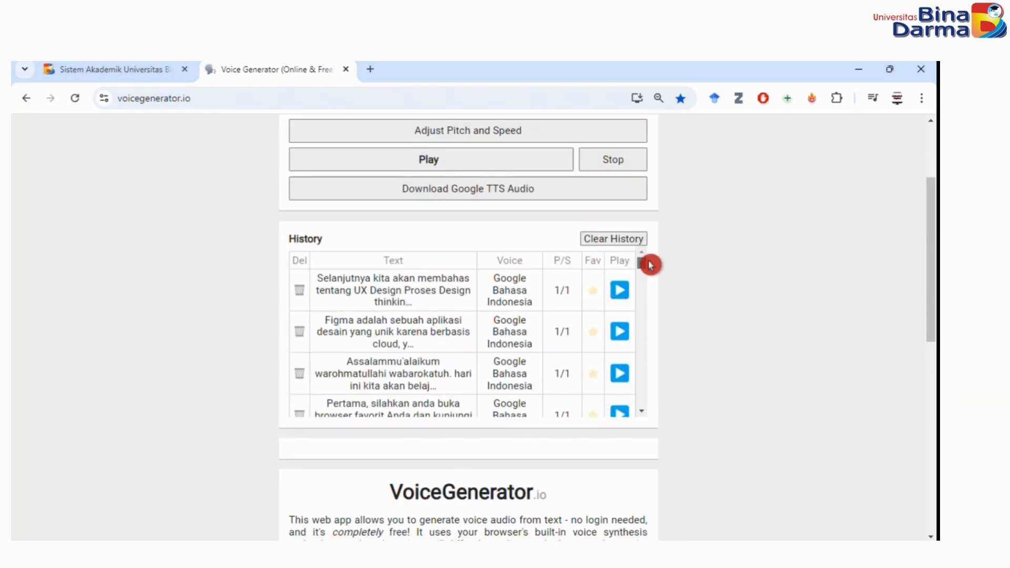
pyautogui.scroll(3, 732, 316)
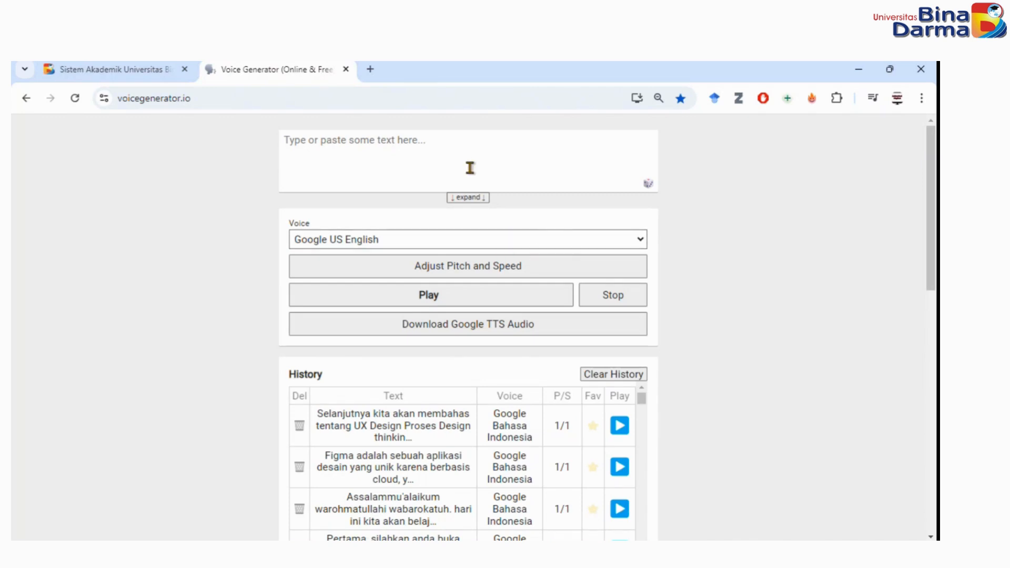
pyautogui.click(293, 139)
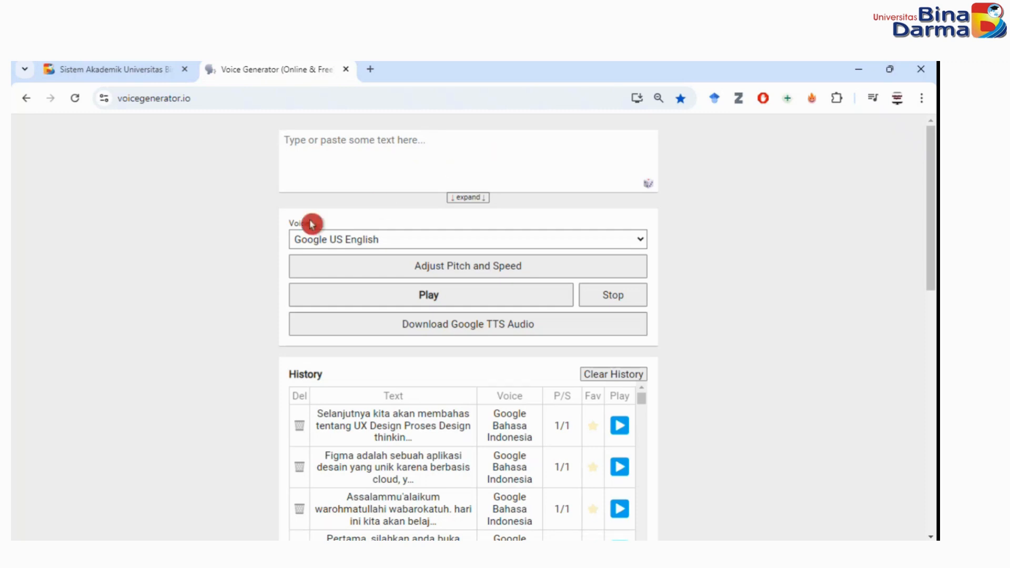
pyautogui.click(642, 238)
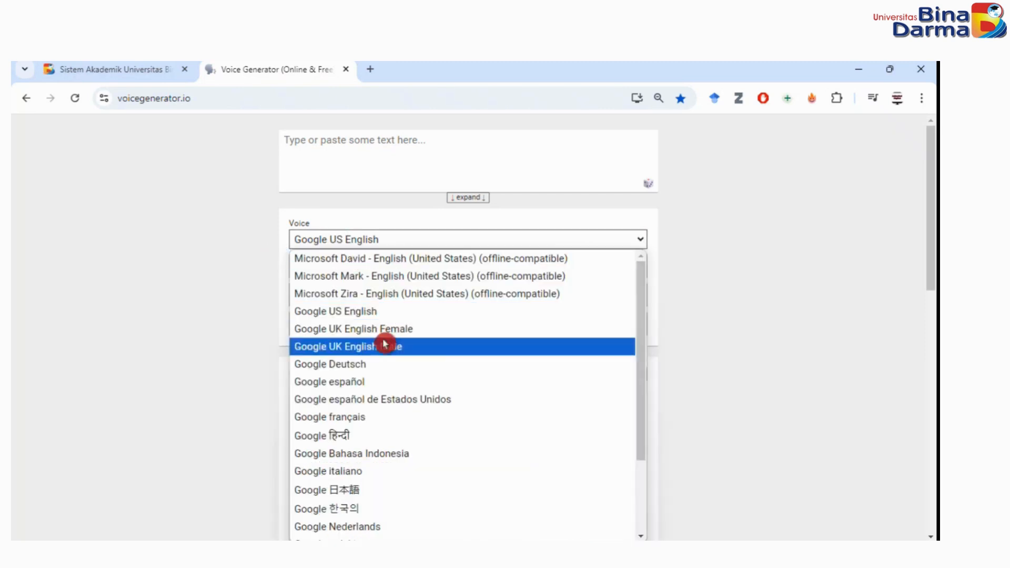
pyautogui.click(356, 316)
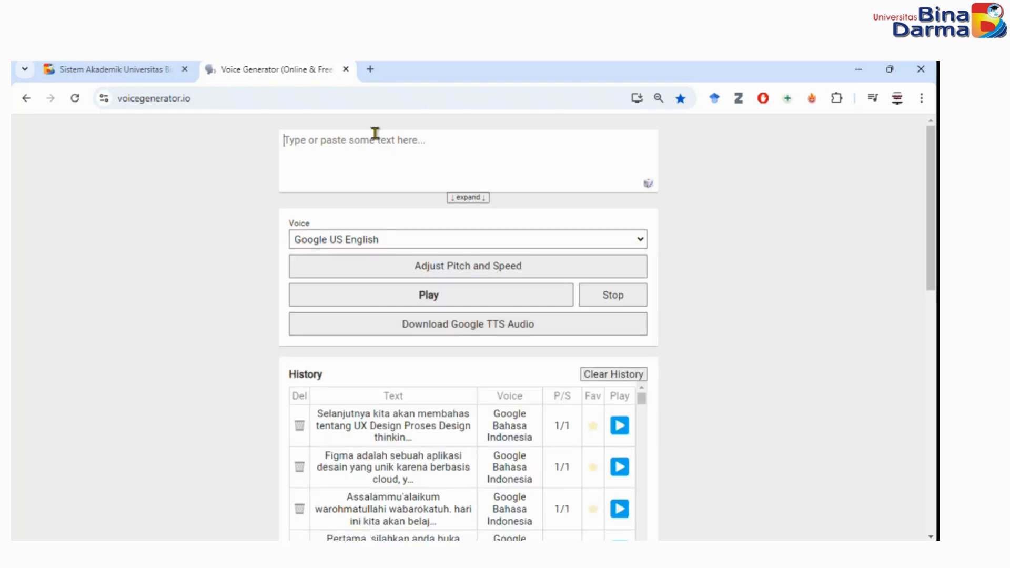
# Enter the speech text "Selamat datang di mata kuliah adobe animate. mata kuliah ini 4 sks. selamat mengikuti mata kuliah ini." on three lines.
pyautogui.write('Selamat')
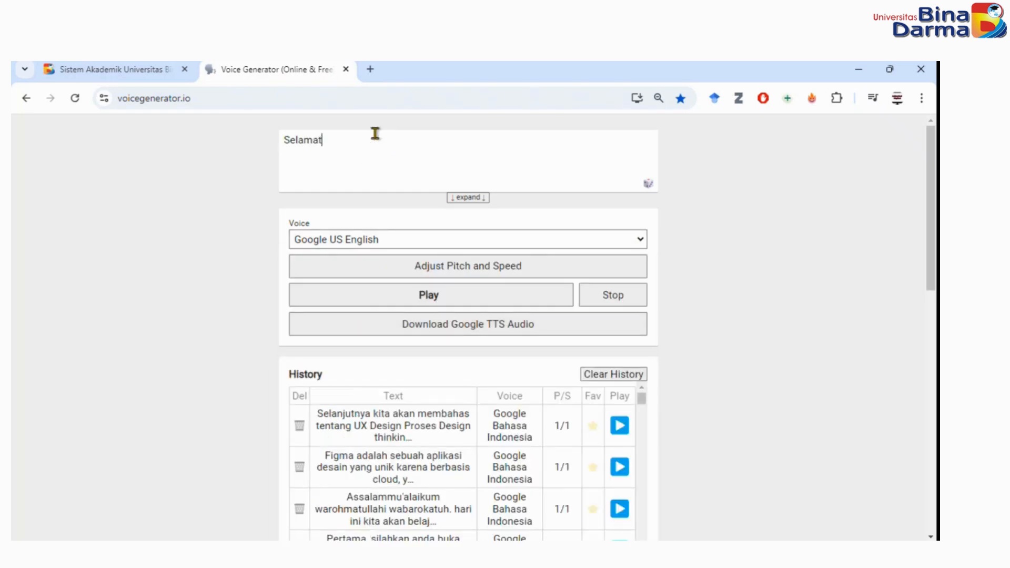
pyautogui.write(' datang di ma')
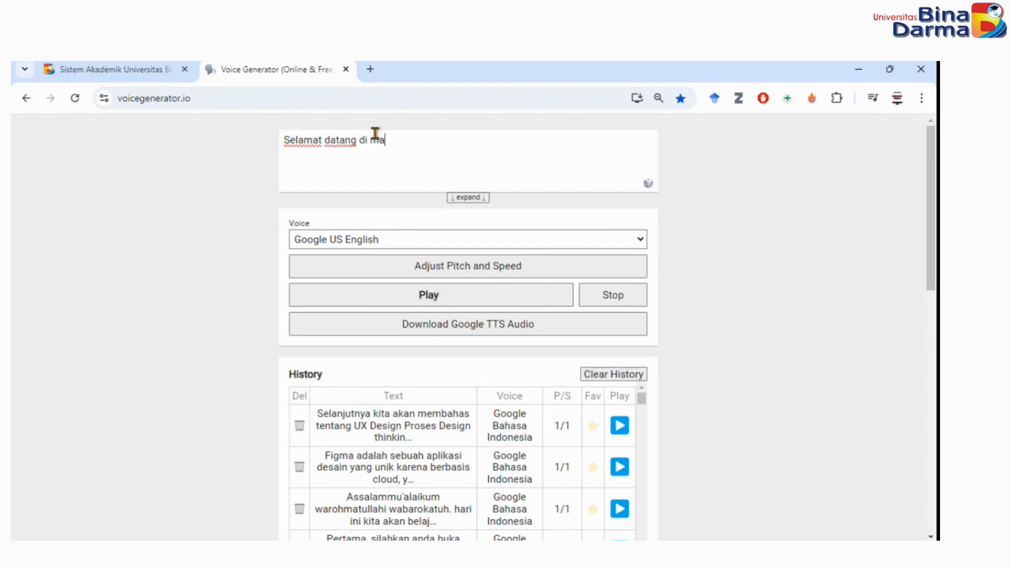
pyautogui.write('ta kuliah adobe animate.')
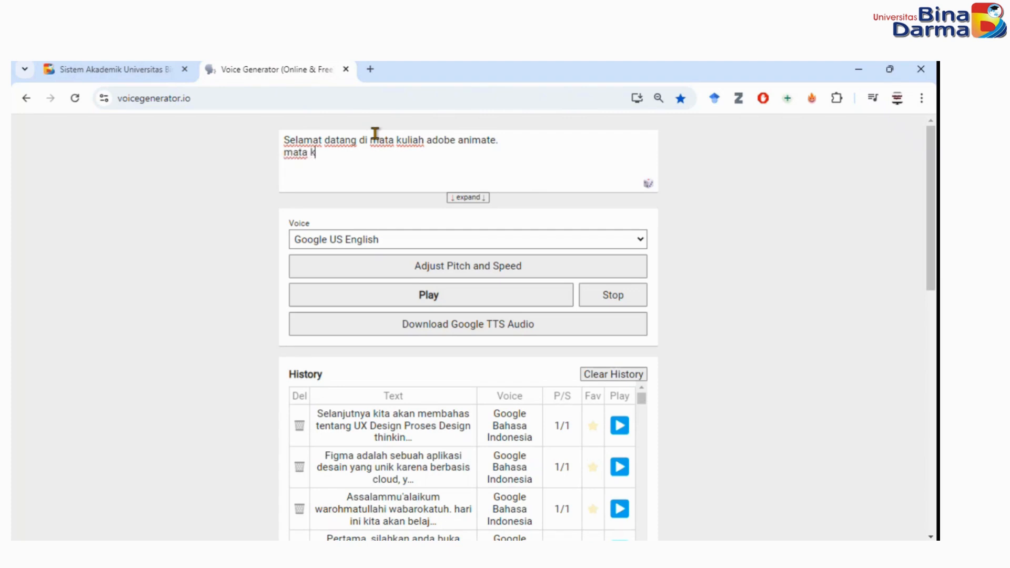
pyautogui.write('ah ini 4 sks.')
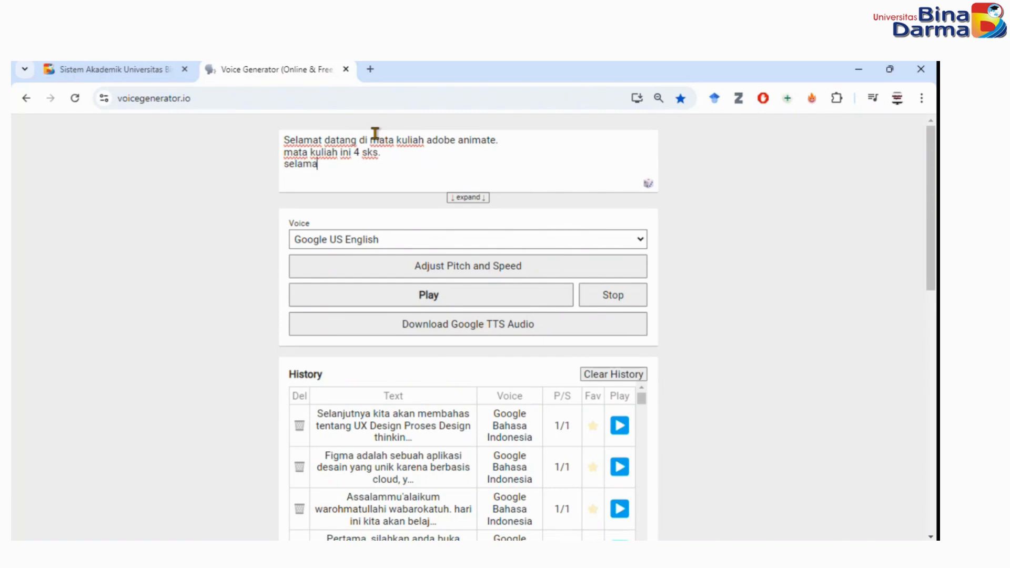
pyautogui.write('ikuti')
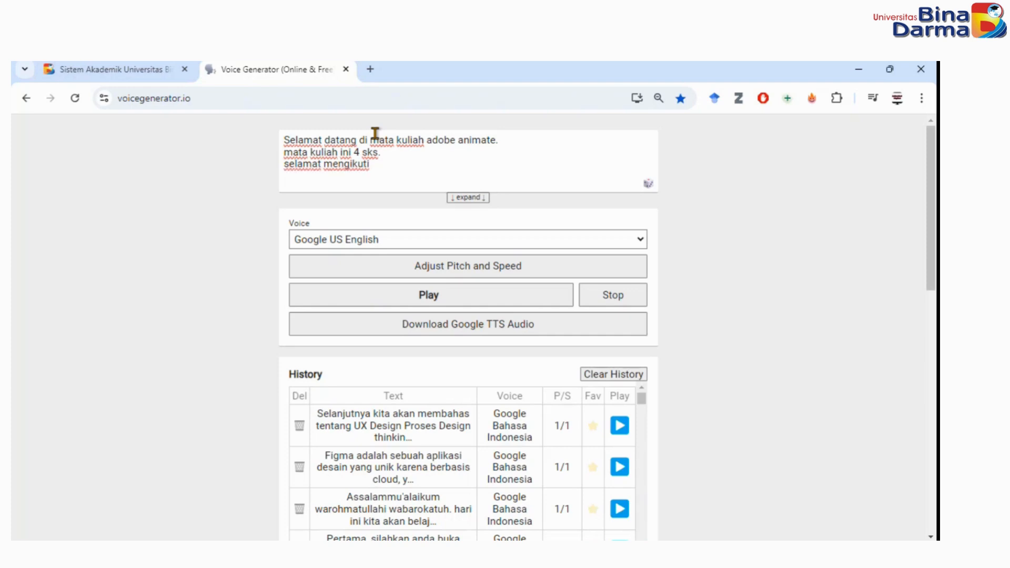
pyautogui.write(' mata kuliah ini.')
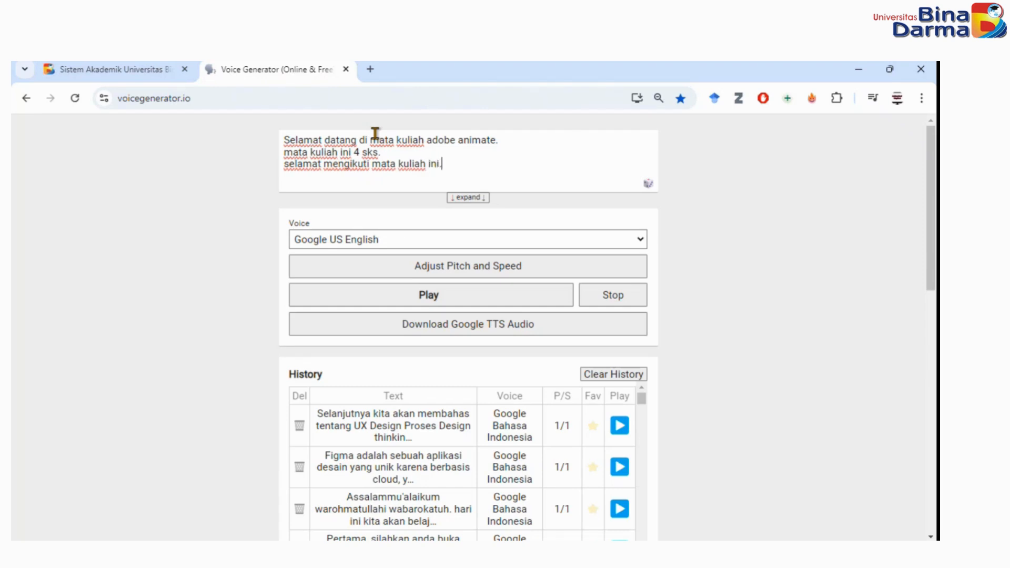
# Show the pitch and speed settings and try previewing the text in the Google US English voice.
pyautogui.click(520, 274)
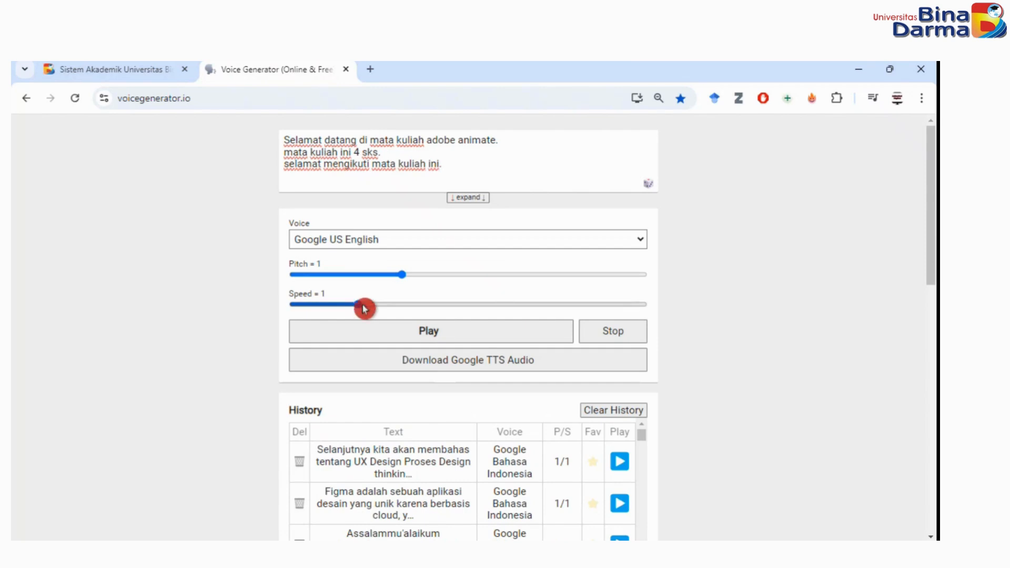
pyautogui.click(428, 330)
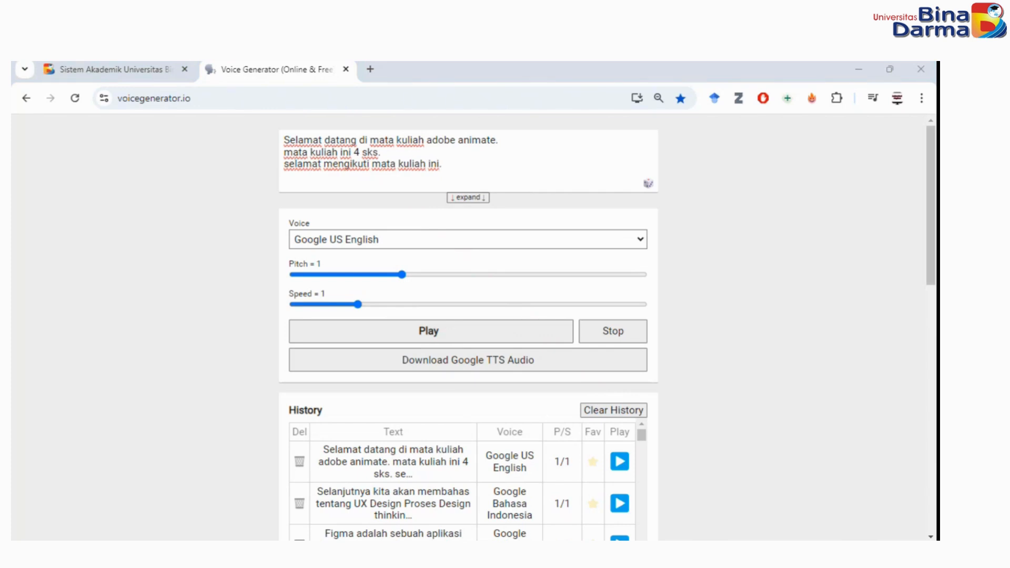
pyautogui.click(439, 330)
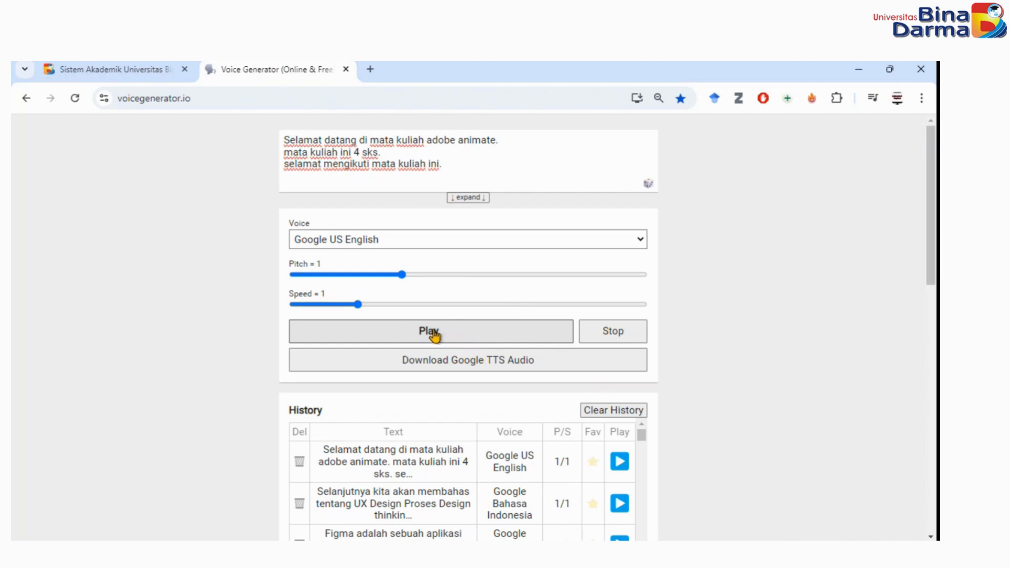
pyautogui.click(434, 334)
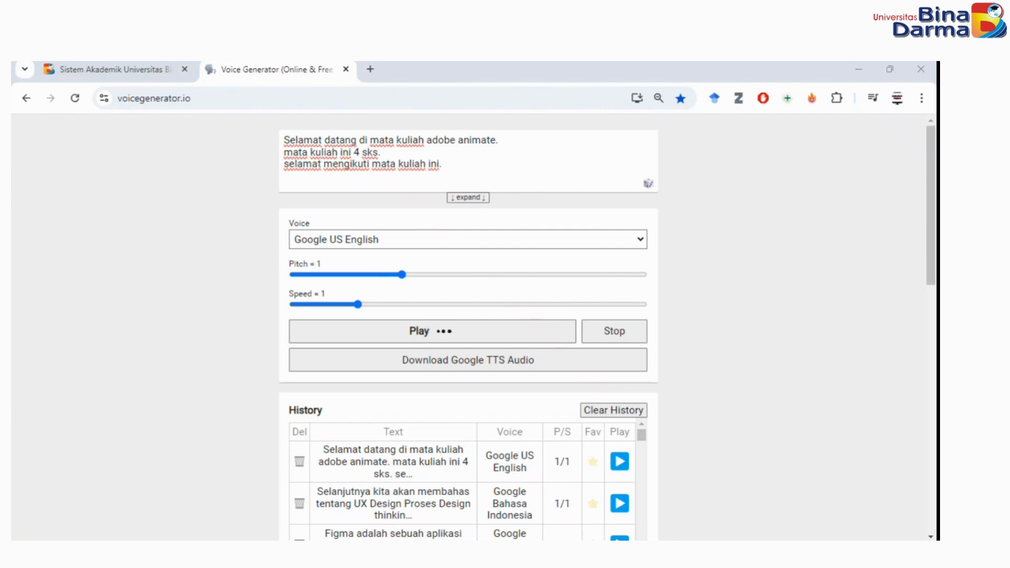
pyautogui.click(602, 328)
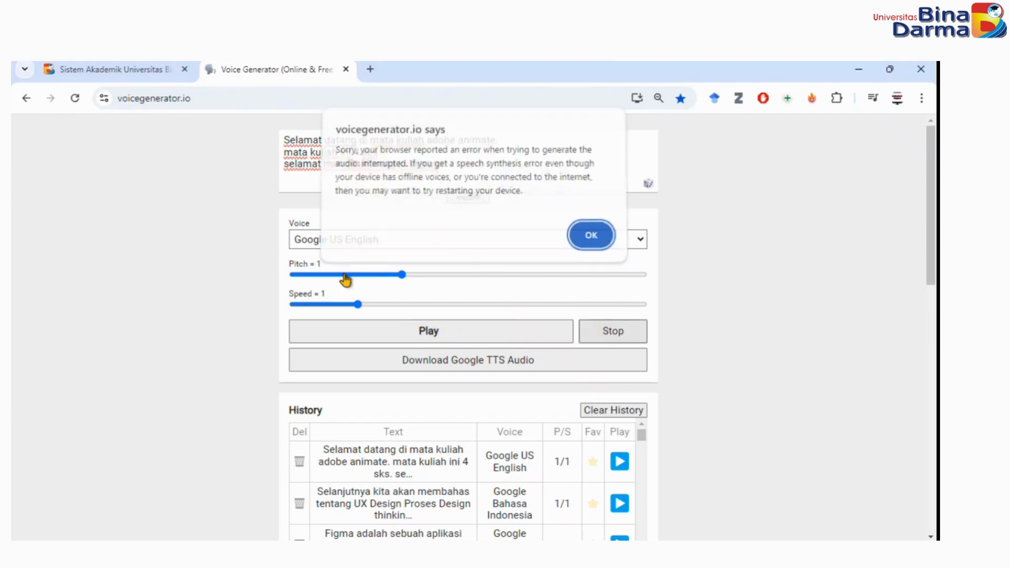
pyautogui.click(589, 238)
# Change the voice to Google Bahasa Indonesia and raise the pitch to 1.1.
pyautogui.click(378, 240)
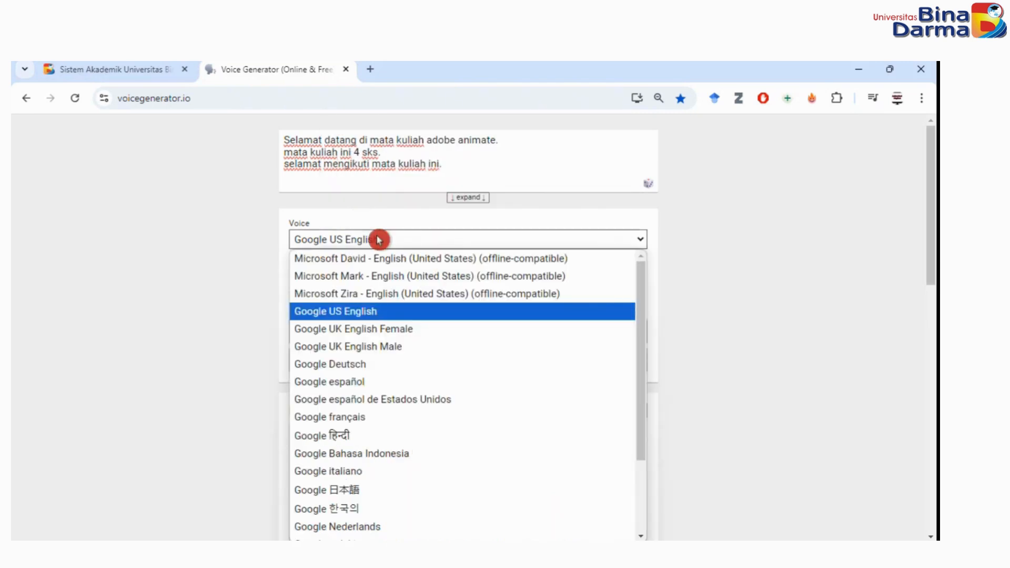
pyautogui.click(625, 243)
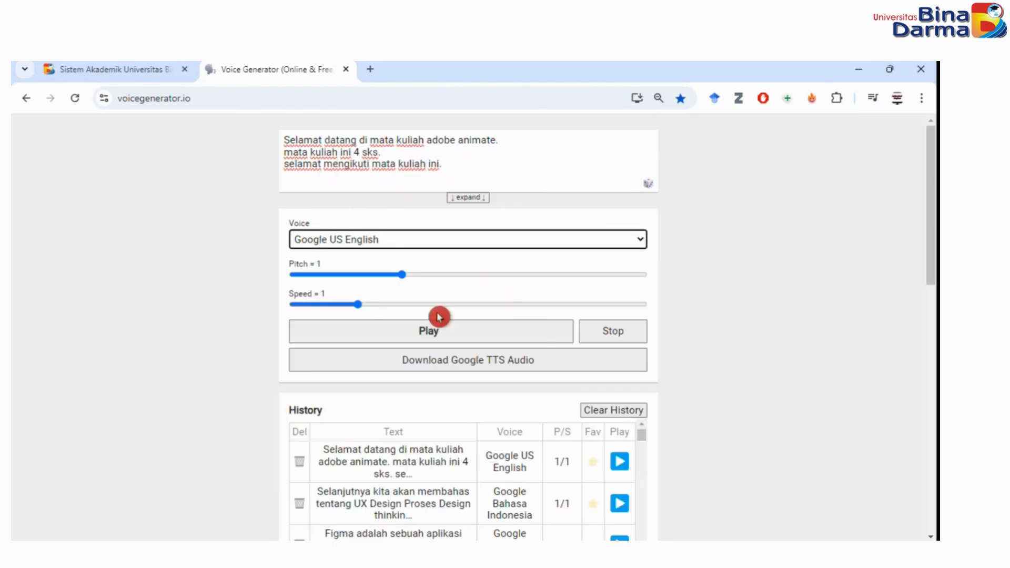
pyautogui.click(393, 240)
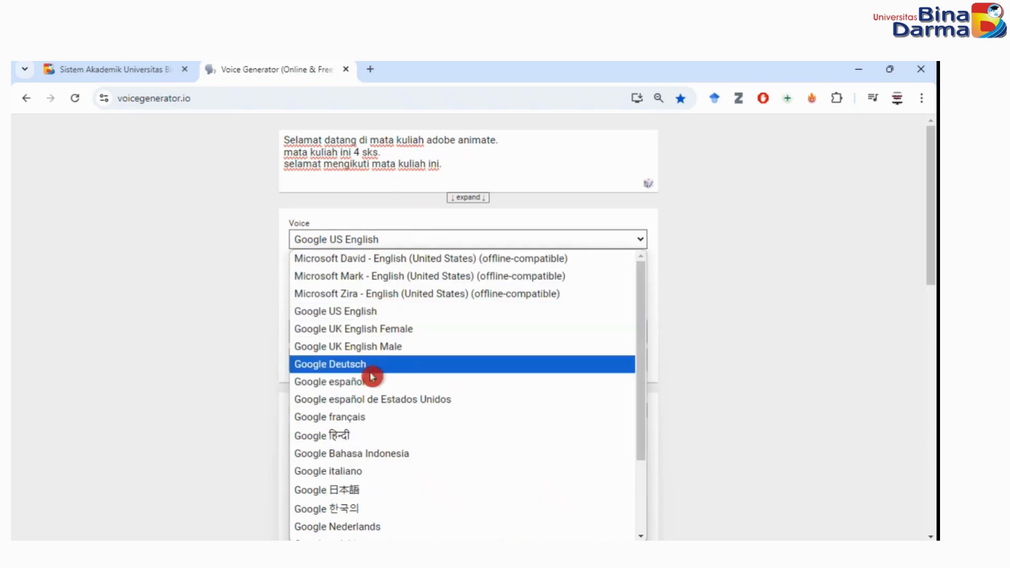
pyautogui.click(348, 458)
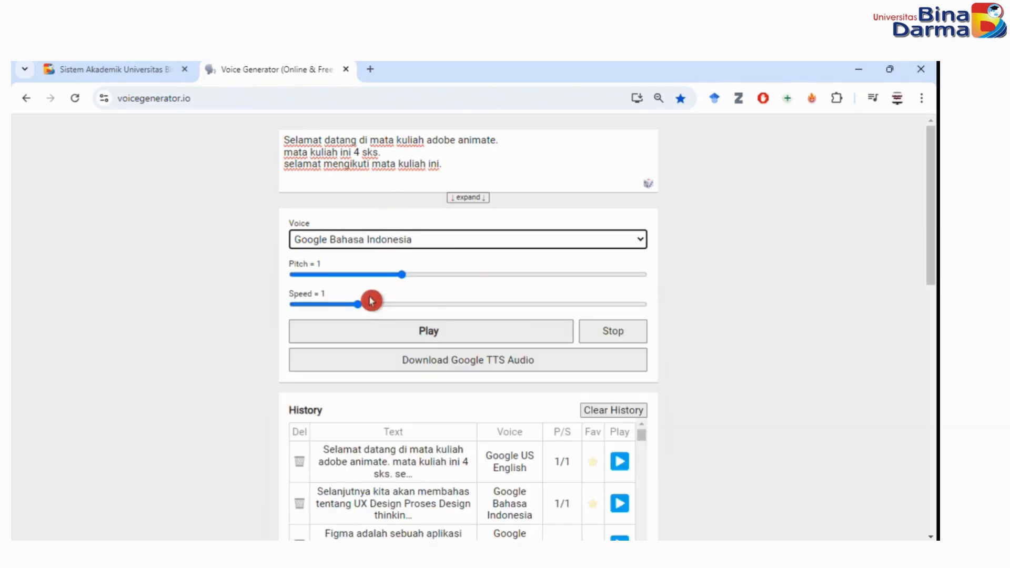
pyautogui.click(403, 277)
pyautogui.moveTo(404, 277); pyautogui.dragTo(414, 274)
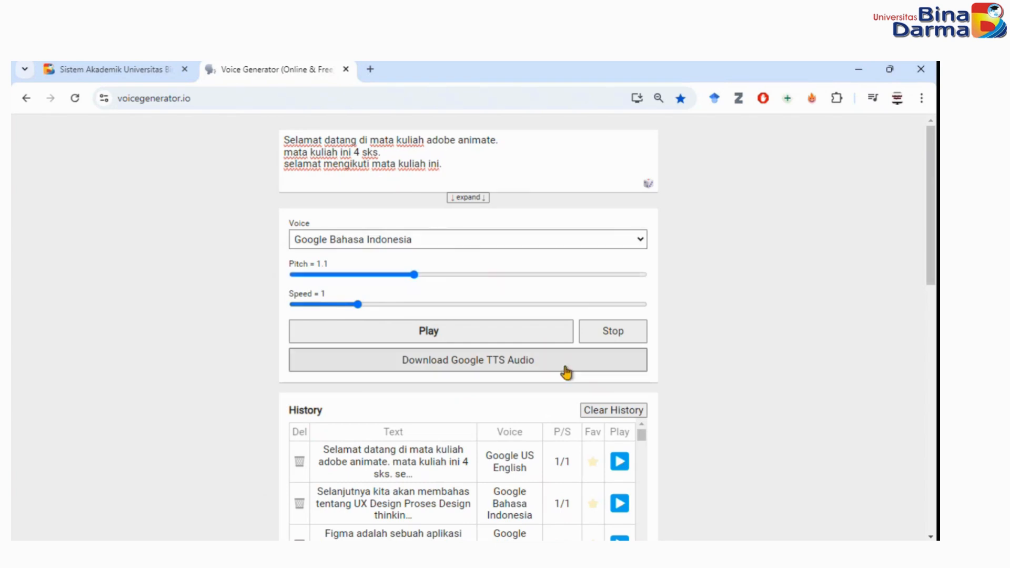
# Preview the entered text in the Indonesian voice and stop the playback.
pyautogui.click(473, 338)
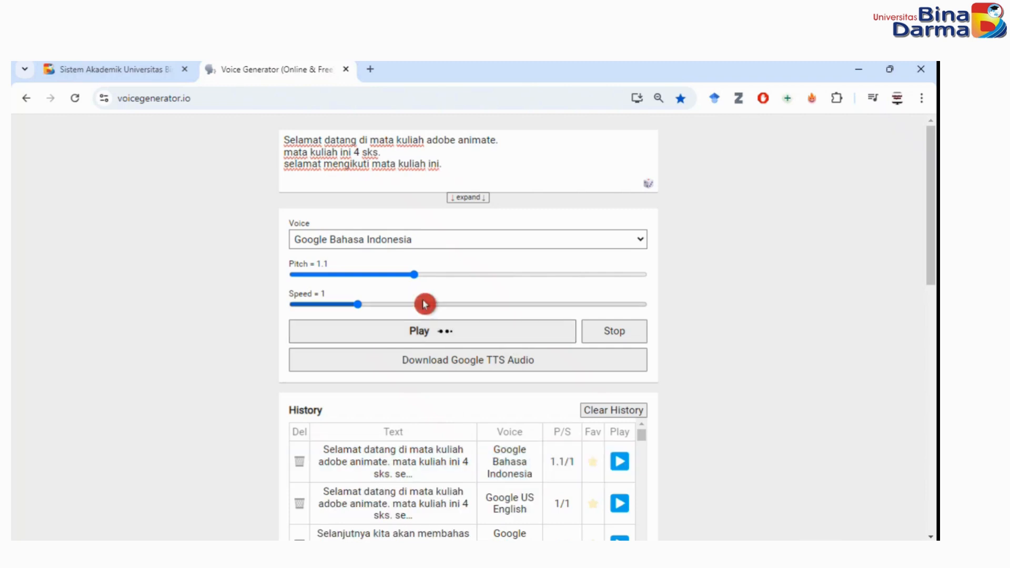
pyautogui.click(620, 336)
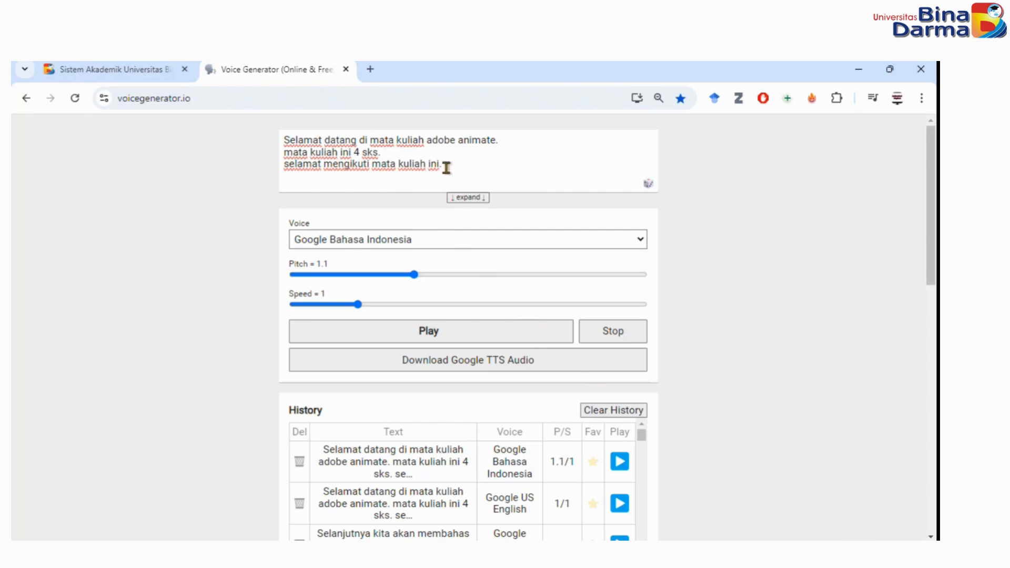
pyautogui.moveTo(446, 165); pyautogui.dragTo(224, 134)
pyautogui.click(496, 166)
# Generate the Google TTS audio for the entered text and play the result.
pyautogui.click(500, 368)
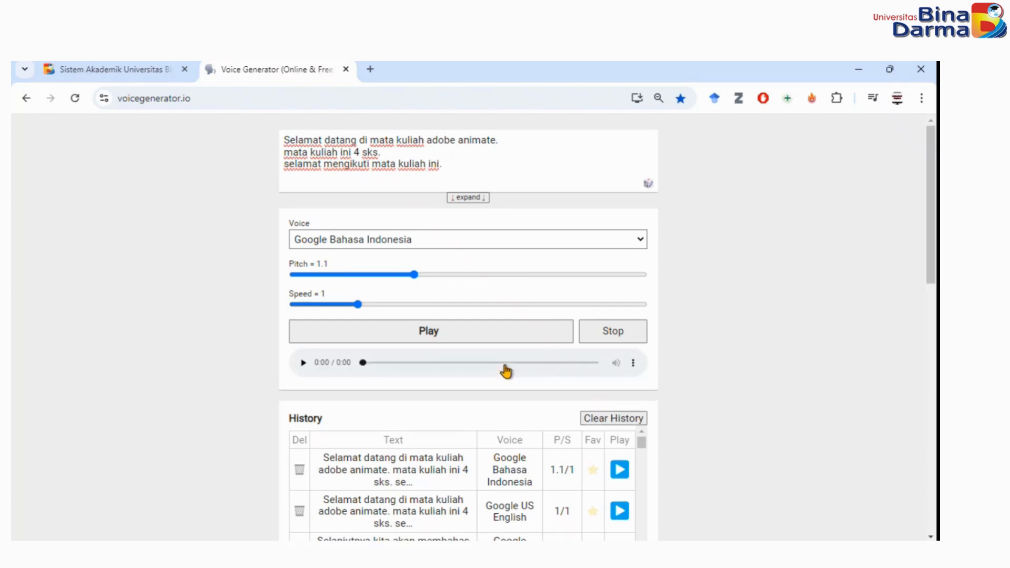
pyautogui.click(303, 362)
pyautogui.click(304, 363)
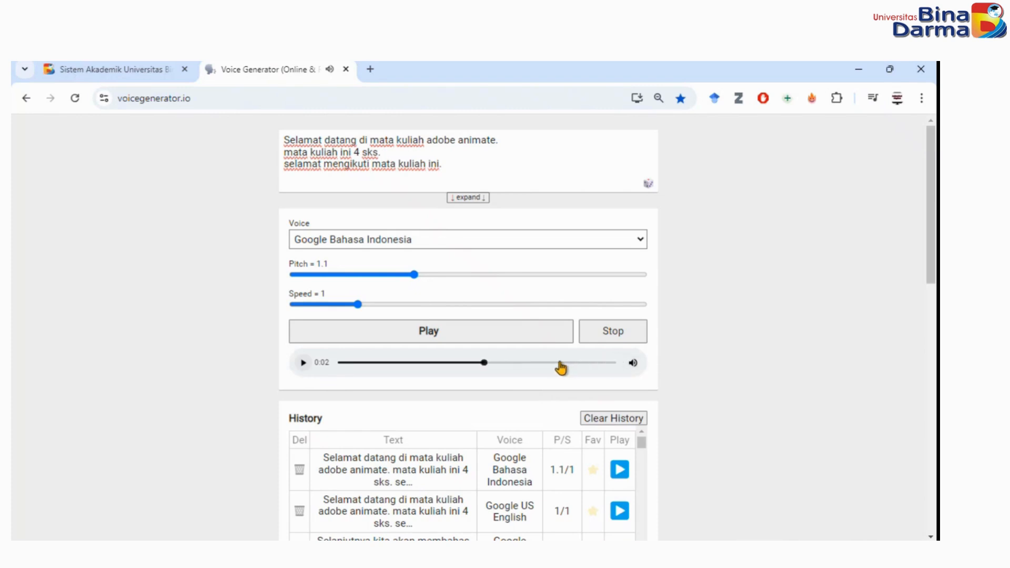
pyautogui.click(303, 363)
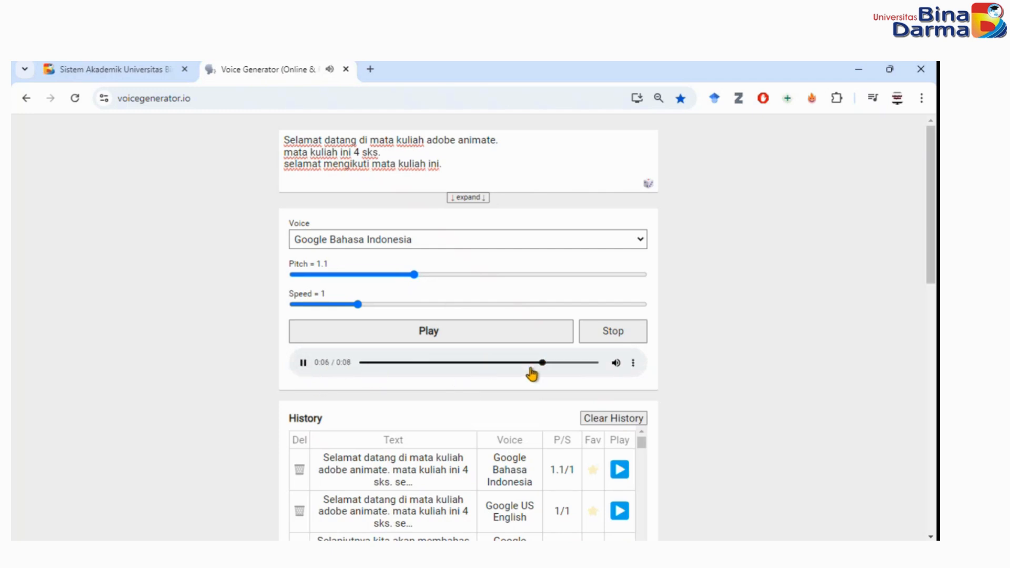
# Start downloading the generated audio and choose the folder WORK\MATKUL\2022\MULTIMEDIA DESIGN\2024\Adobe Animate\Voice on Local Disk (D:) as the destination.
pyautogui.click(632, 363)
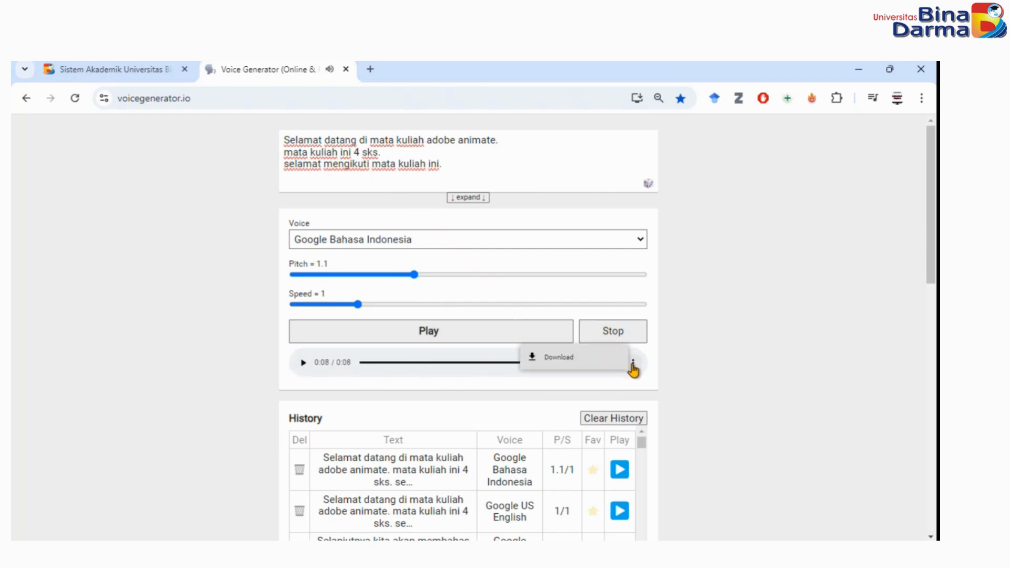
pyautogui.click(545, 362)
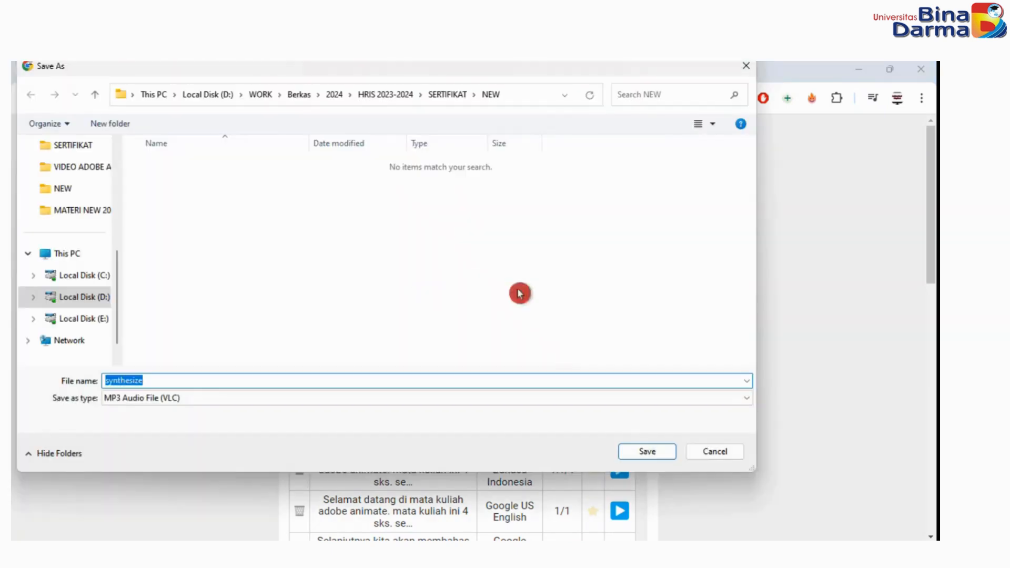
pyautogui.click(261, 95)
pyautogui.doubleClick(184, 339)
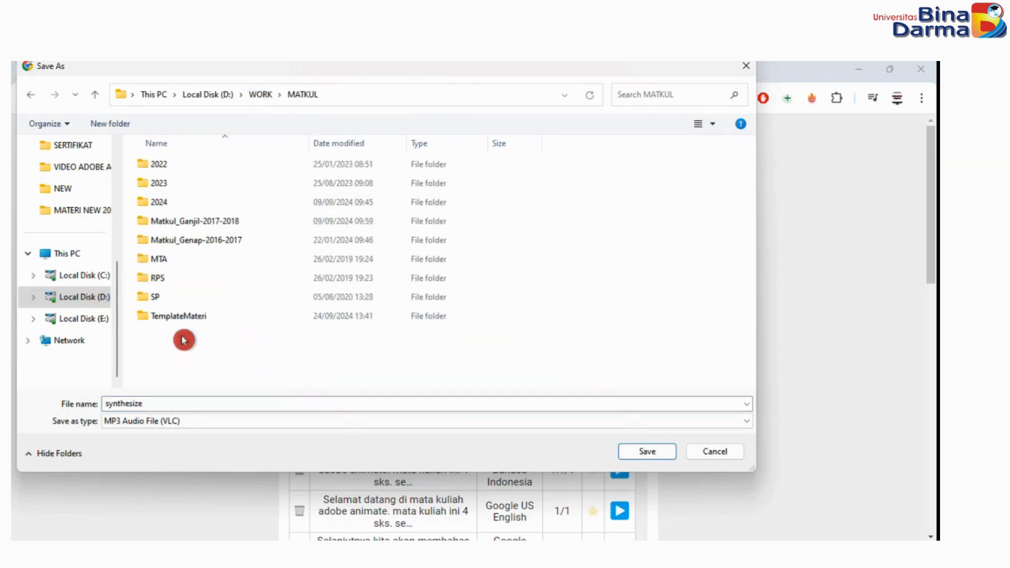
pyautogui.click(157, 166)
pyautogui.doubleClick(159, 164)
pyautogui.doubleClick(158, 202)
pyautogui.click(160, 183)
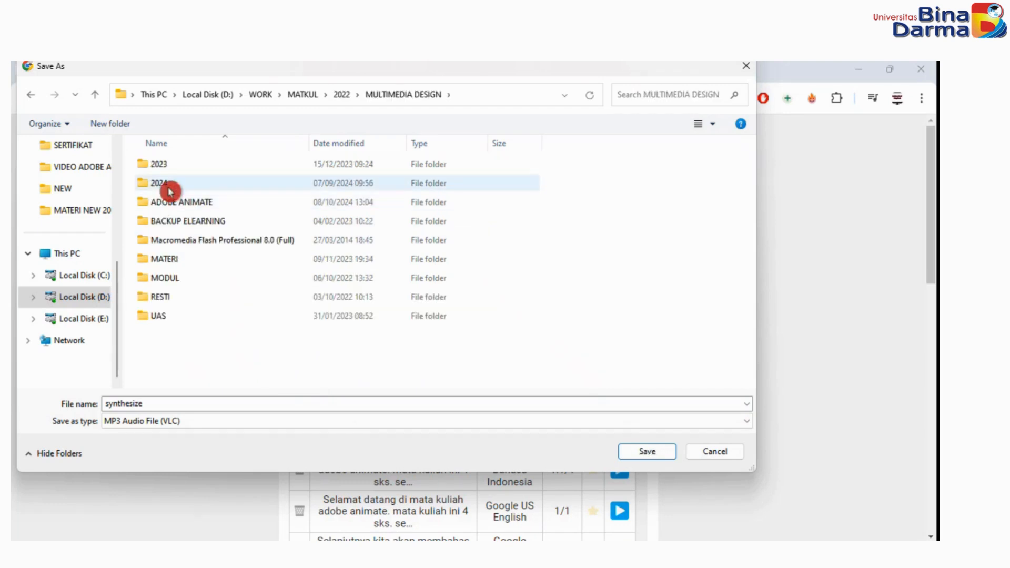
pyautogui.doubleClick(162, 164)
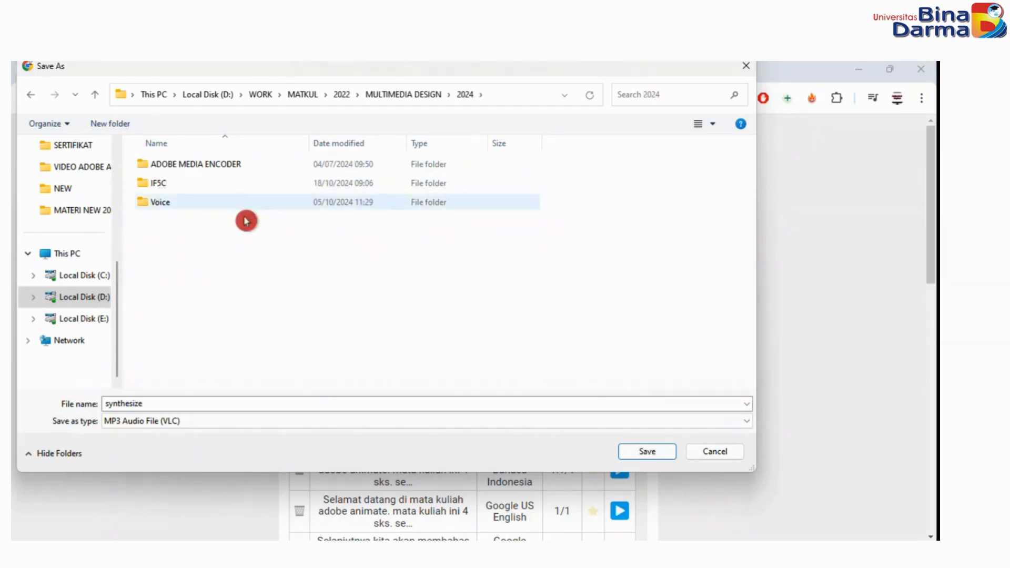
pyautogui.doubleClick(155, 203)
# Name the audio file 01-if5kr and save it as an MP3 in the Voice folder.
pyautogui.doubleClick(171, 381)
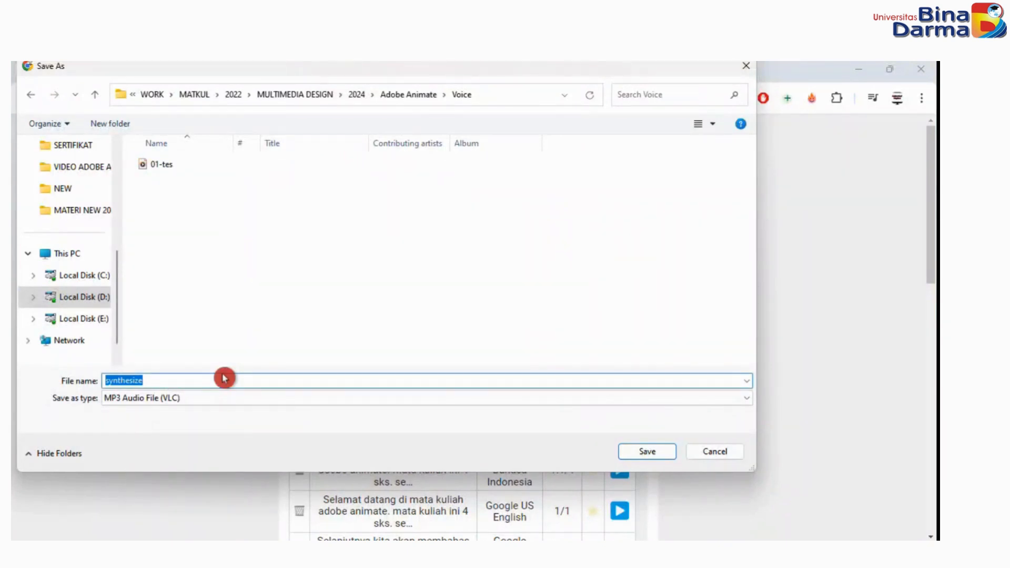
pyautogui.write('0')
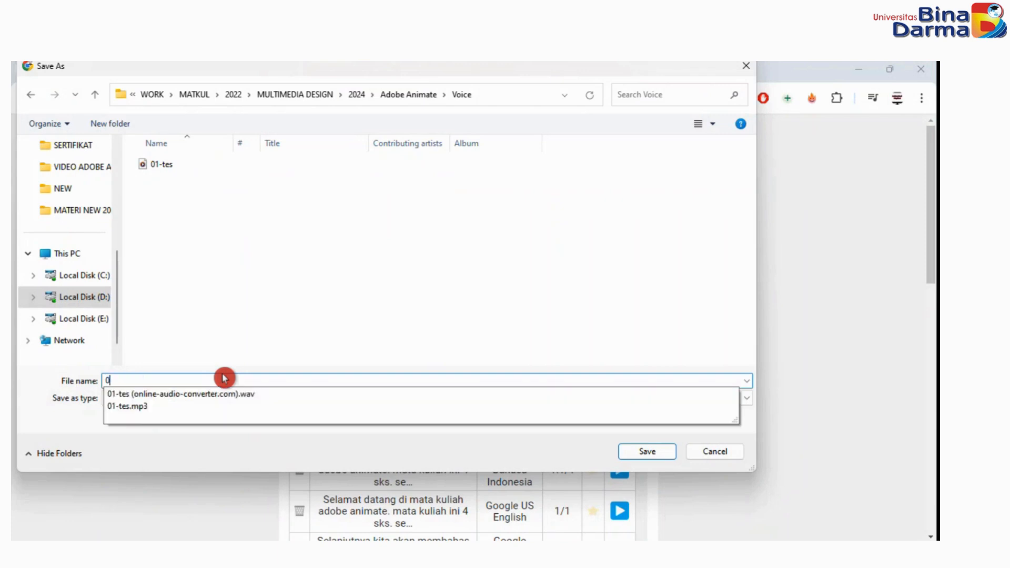
pyautogui.write('1-if5kr')
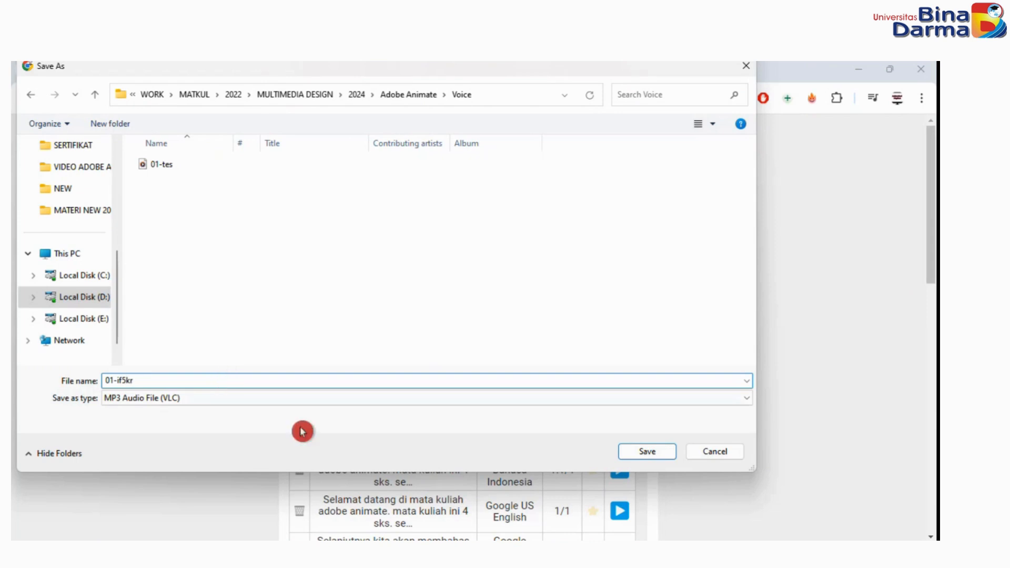
pyautogui.click(664, 454)
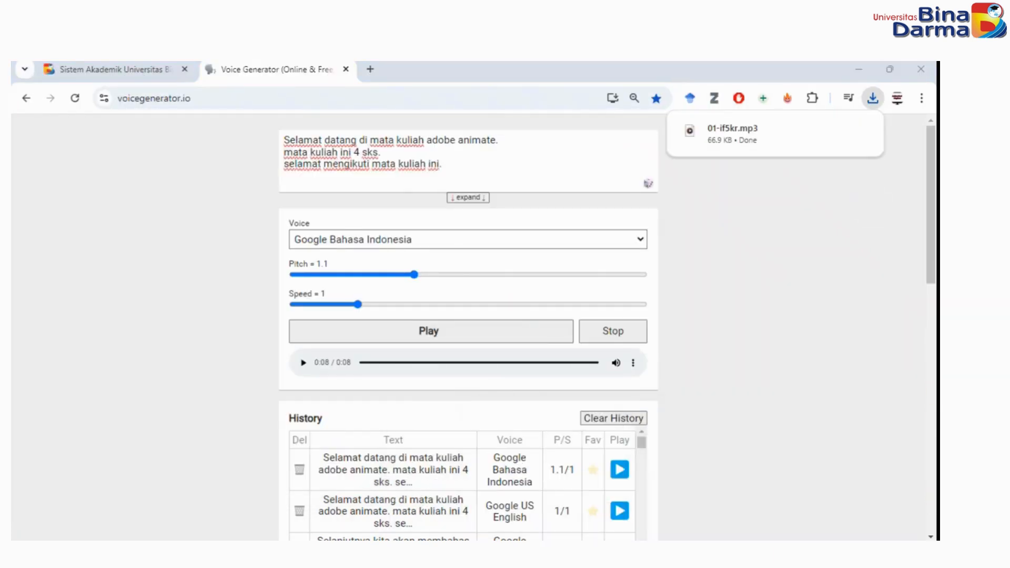
# Switch to File Explorer, go to the Voice folder inside Adobe Animate and play the 01-if5kr audio file.
pyautogui.moveTo(12, 120); pyautogui.dragTo(389, 63)
pyautogui.doubleClick(214, 214)
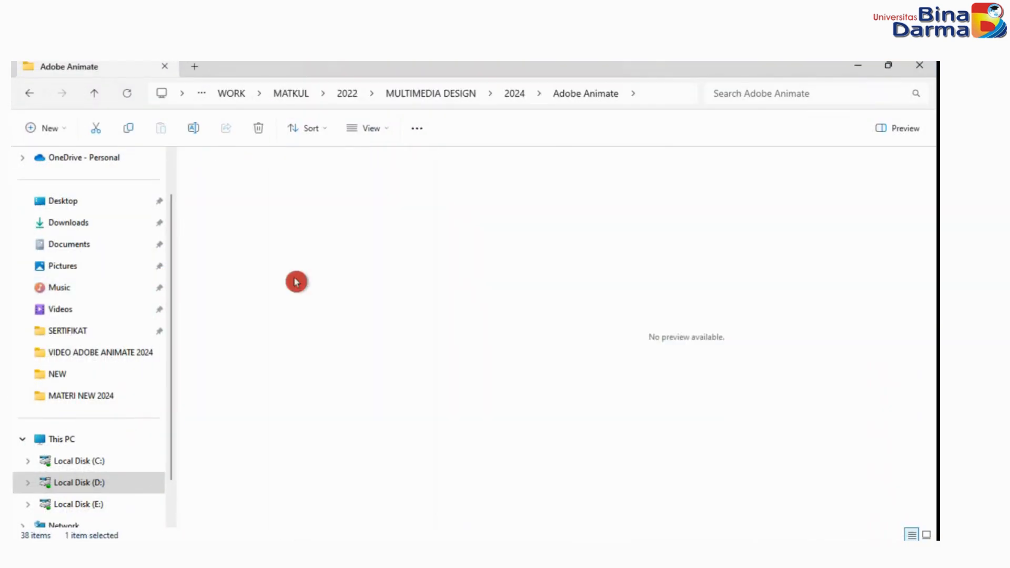
pyautogui.click(238, 220)
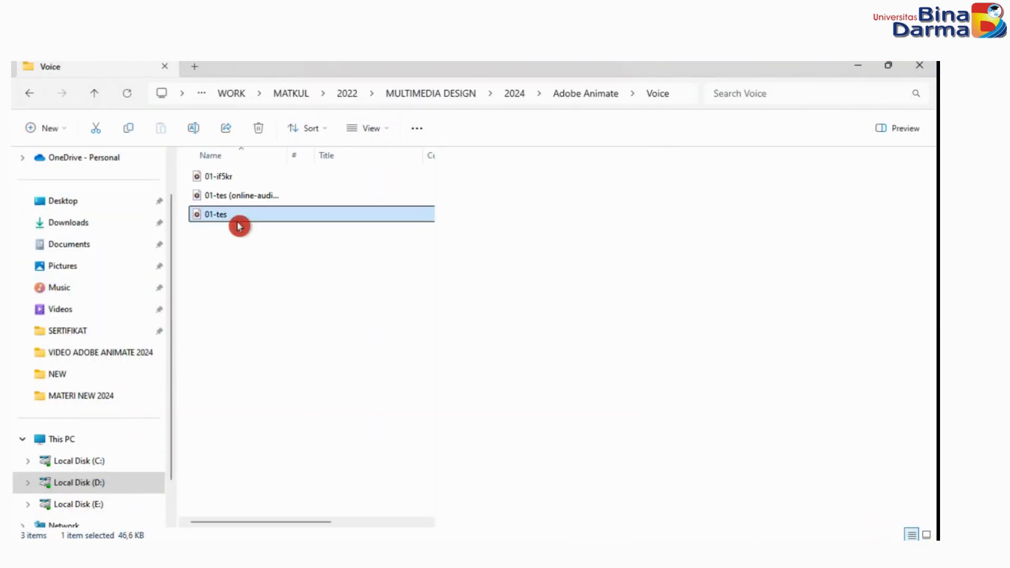
pyautogui.click(224, 181)
pyautogui.doubleClick(224, 182)
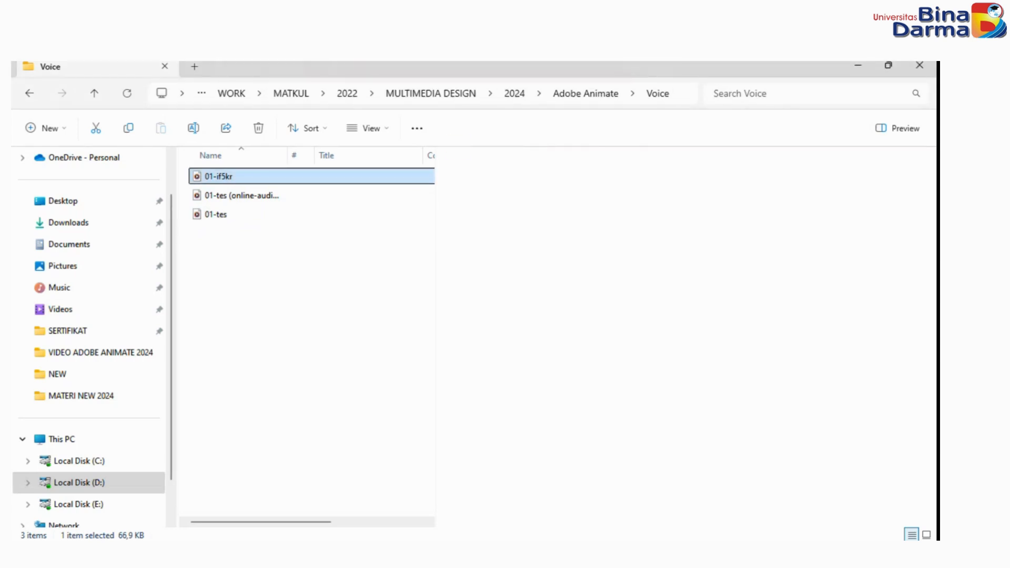
# Switch to Adobe Animate, show the document's library and leave the MulutKR symbol for the IFSKR scene.
pyautogui.click(638, 552)
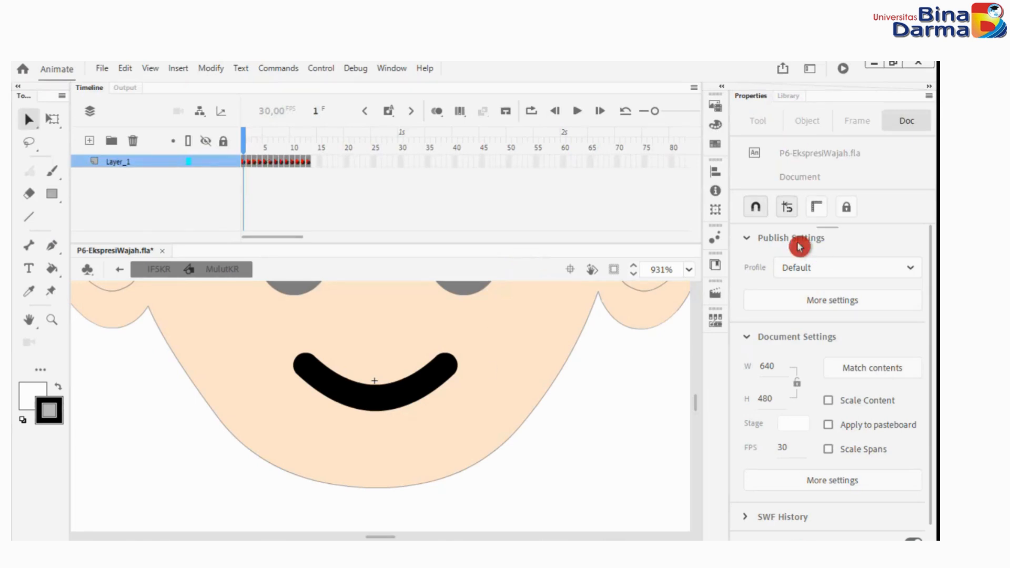
pyautogui.click(793, 102)
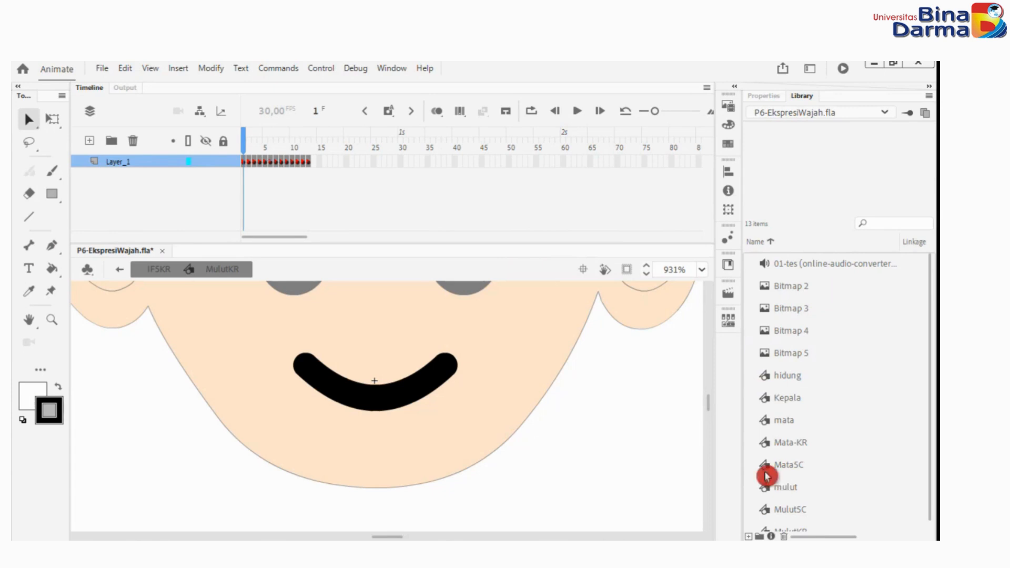
pyautogui.scroll(5, 419, 466)
pyautogui.scroll(3, 419, 466)
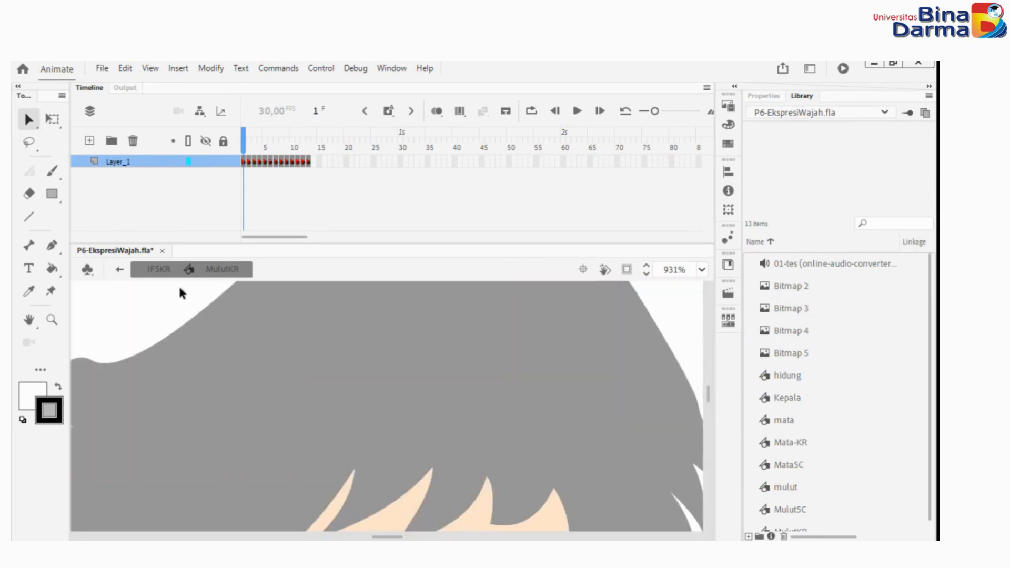
pyautogui.click(158, 269)
pyautogui.scroll(-2, 459, 419)
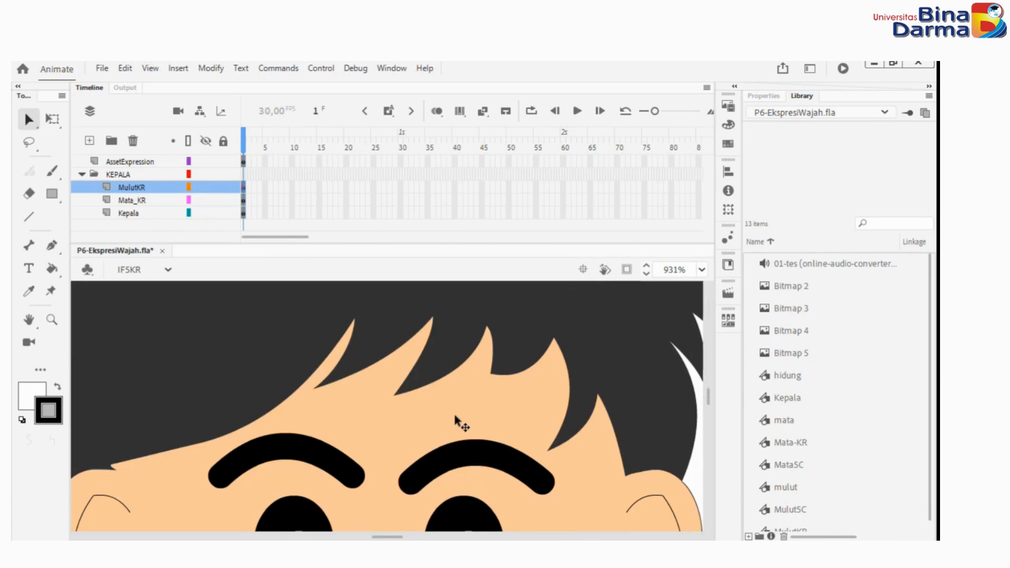
pyautogui.scroll(-4, 460, 420)
pyautogui.scroll(-5, 381, 397)
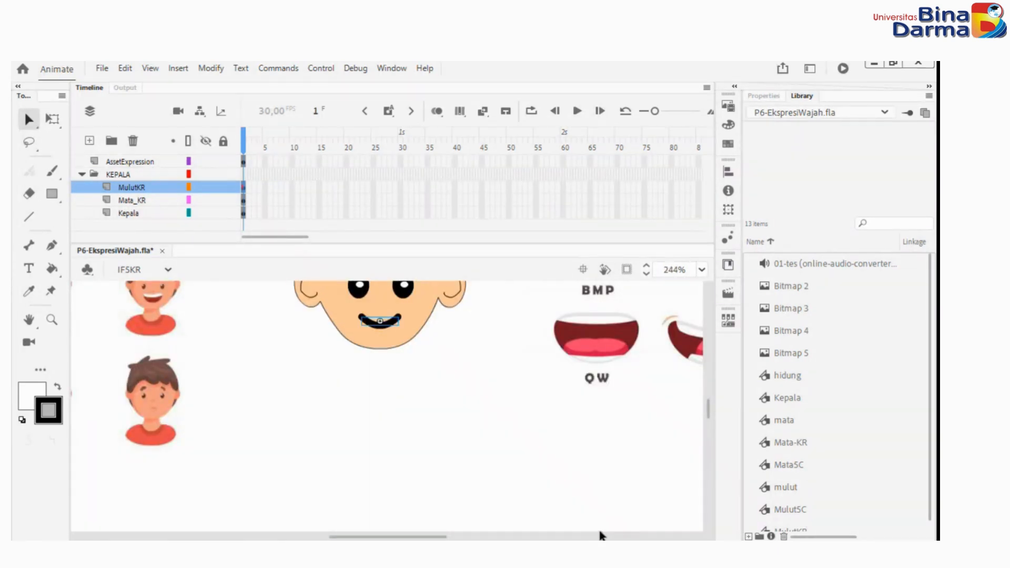
# Try to import 01-if5kr.mp3 from the Voice folder into the library of P6-EkspresiWajah.fla.
pyautogui.click(602, 549)
pyautogui.moveTo(216, 173); pyautogui.dragTo(834, 295)
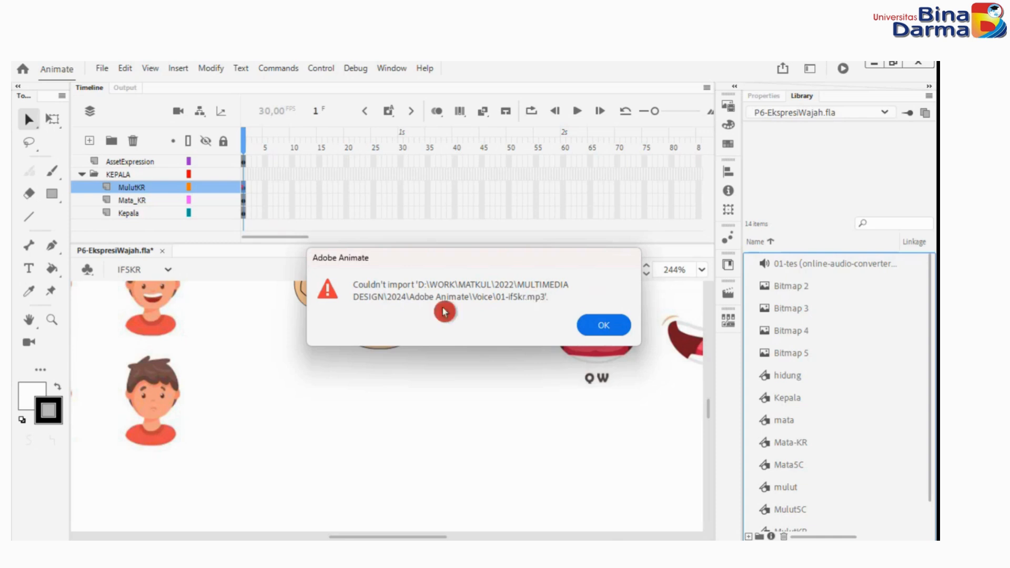
pyautogui.click(595, 329)
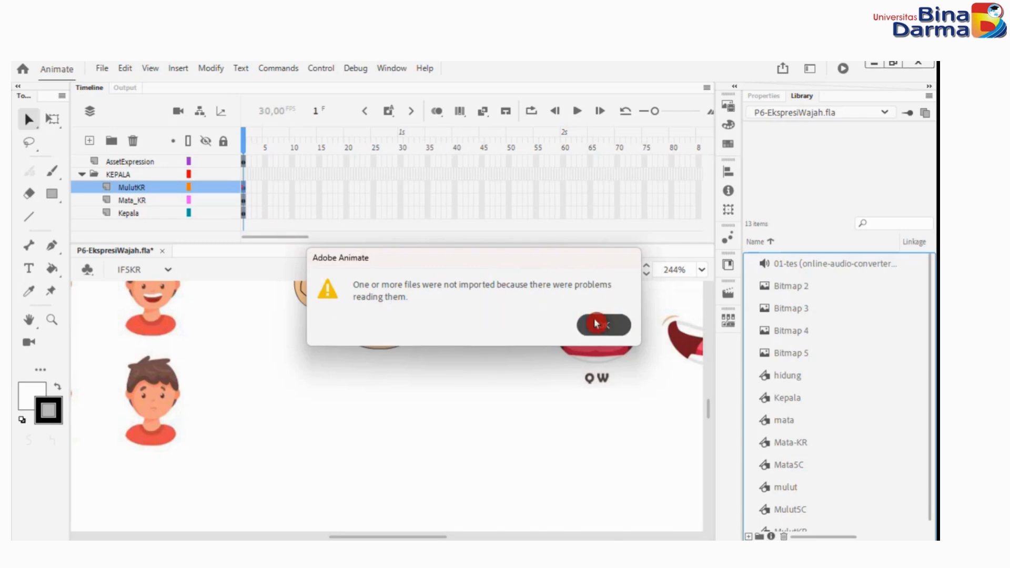
pyautogui.click(576, 327)
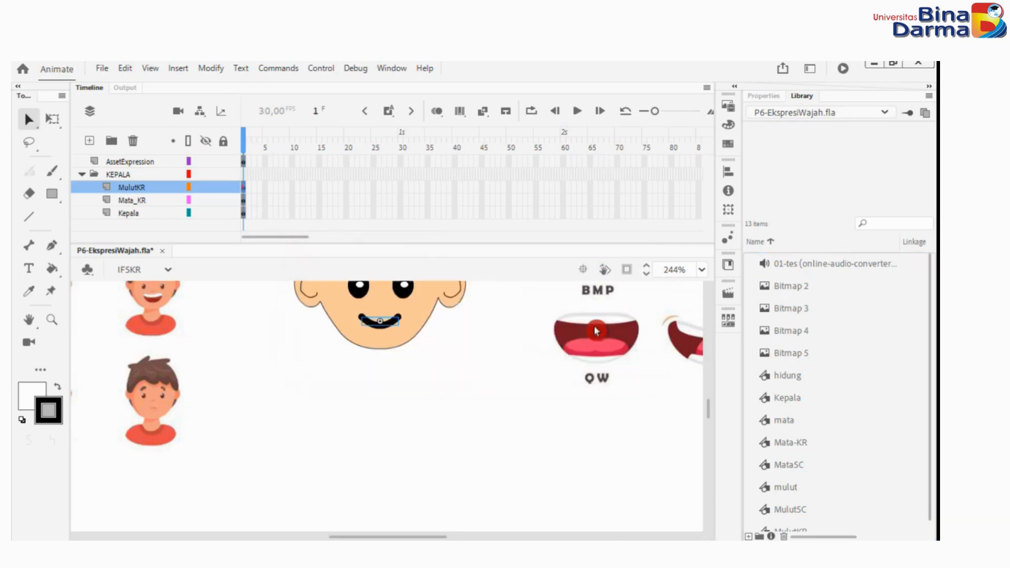
# Check the file type of 01-tes (online-audio-converter.com) in its properties in the Voice folder, comparing it with the library's existing sound.
pyautogui.click(810, 269)
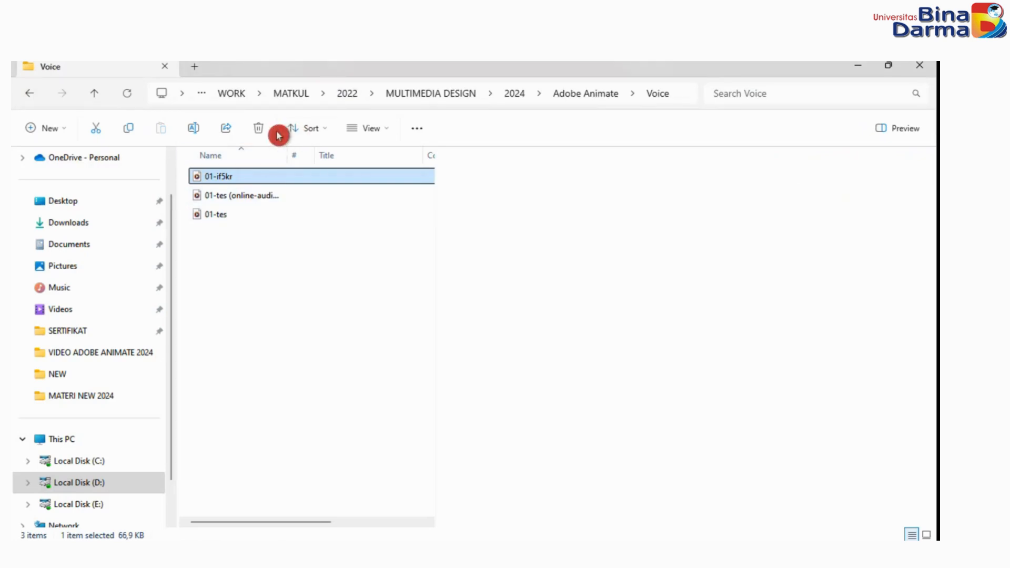
pyautogui.moveTo(287, 155); pyautogui.dragTo(430, 175)
pyautogui.click(230, 198)
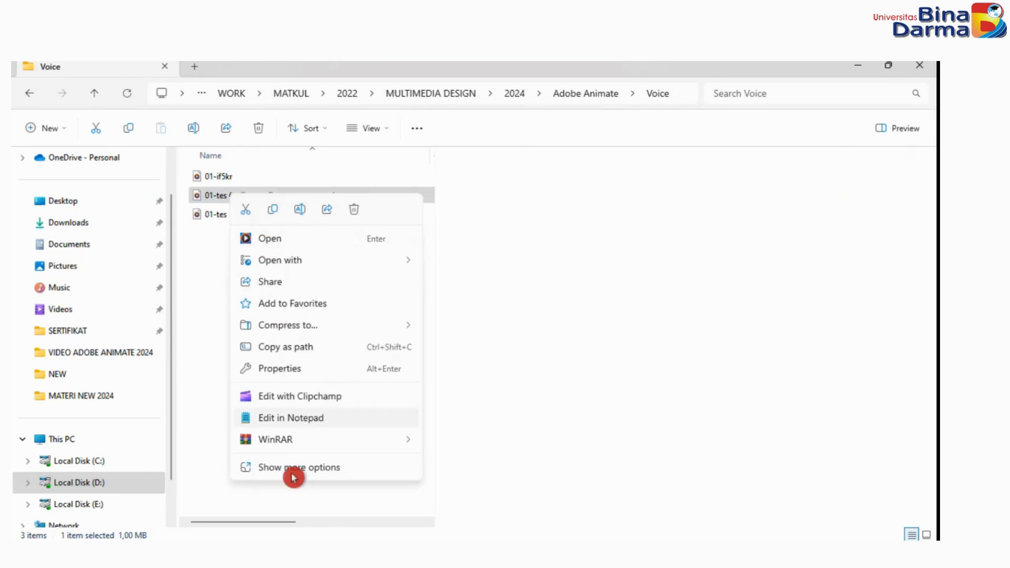
pyautogui.click(287, 362)
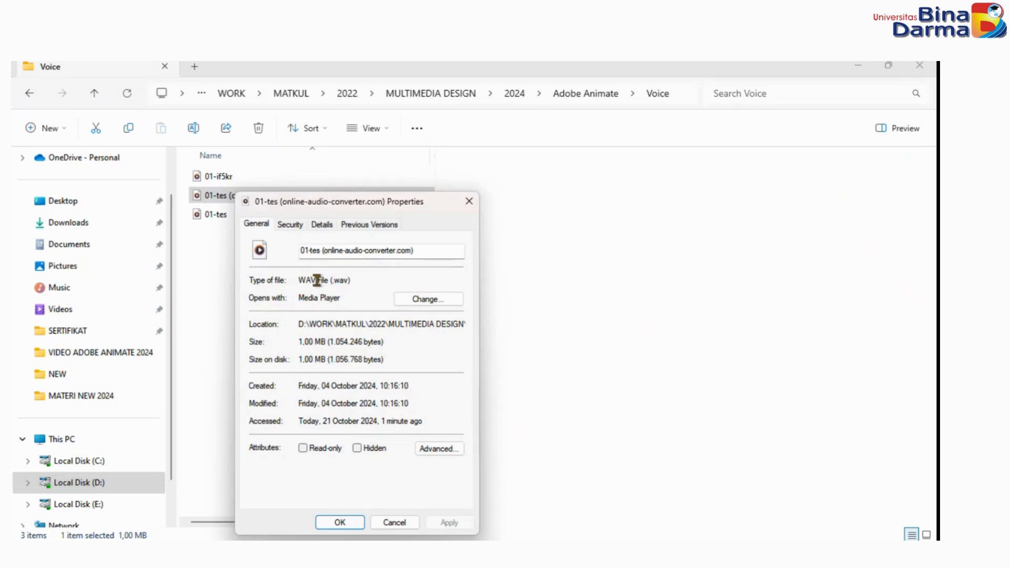
pyautogui.click(469, 202)
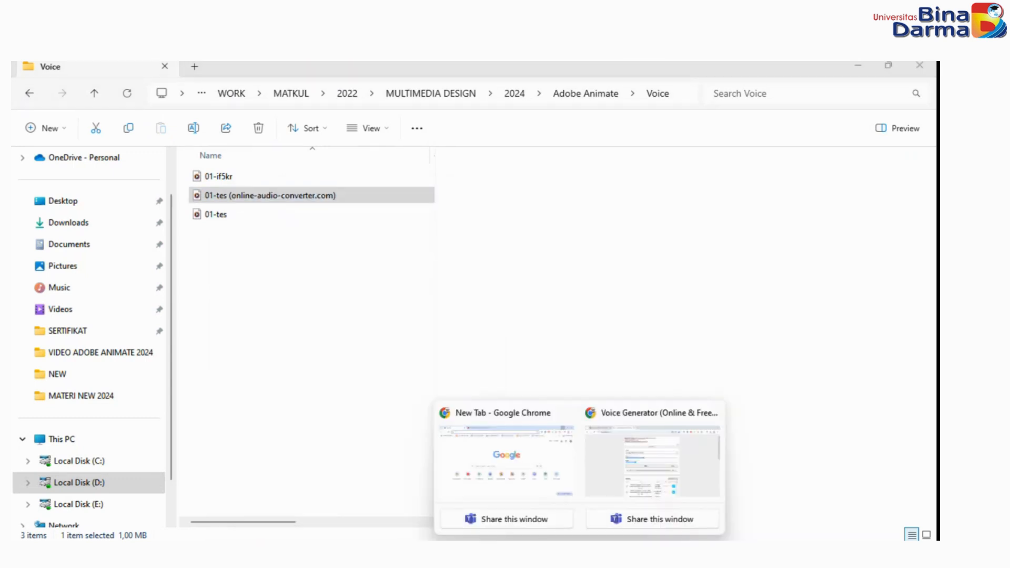
# Switch to Chrome and open online-audio-converter.com/id/ in a new tab.
pyautogui.click(639, 484)
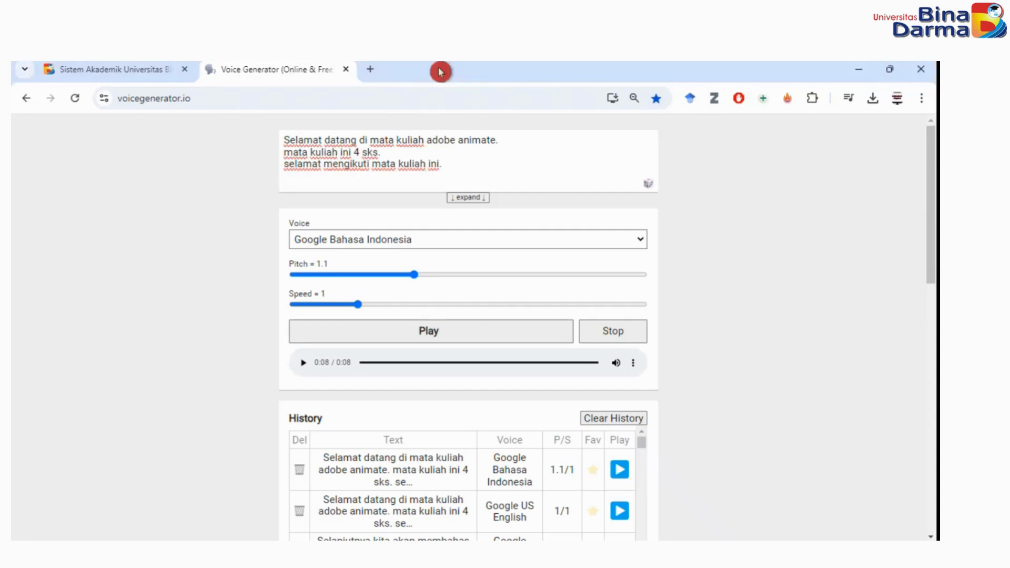
pyautogui.click(687, 66)
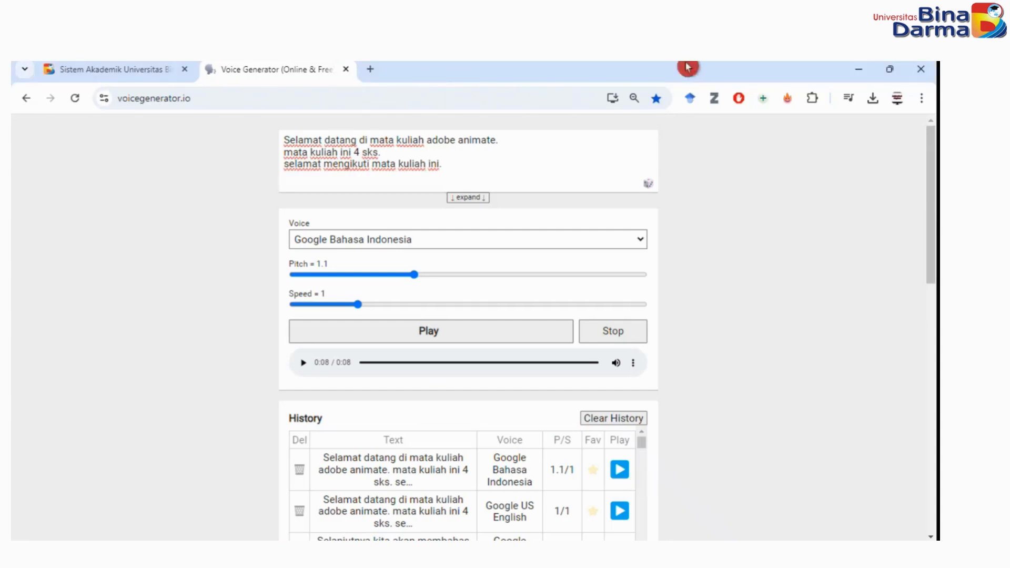
pyautogui.moveTo(264, 65); pyautogui.dragTo(286, 92)
pyautogui.moveTo(290, 107); pyautogui.dragTo(241, 68)
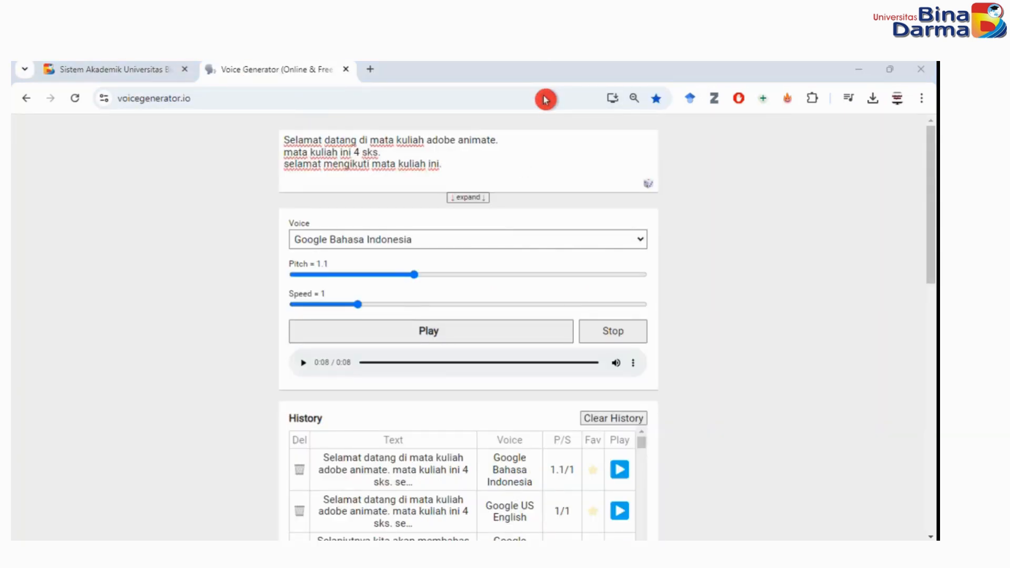
pyautogui.click(370, 69)
pyautogui.click(373, 90)
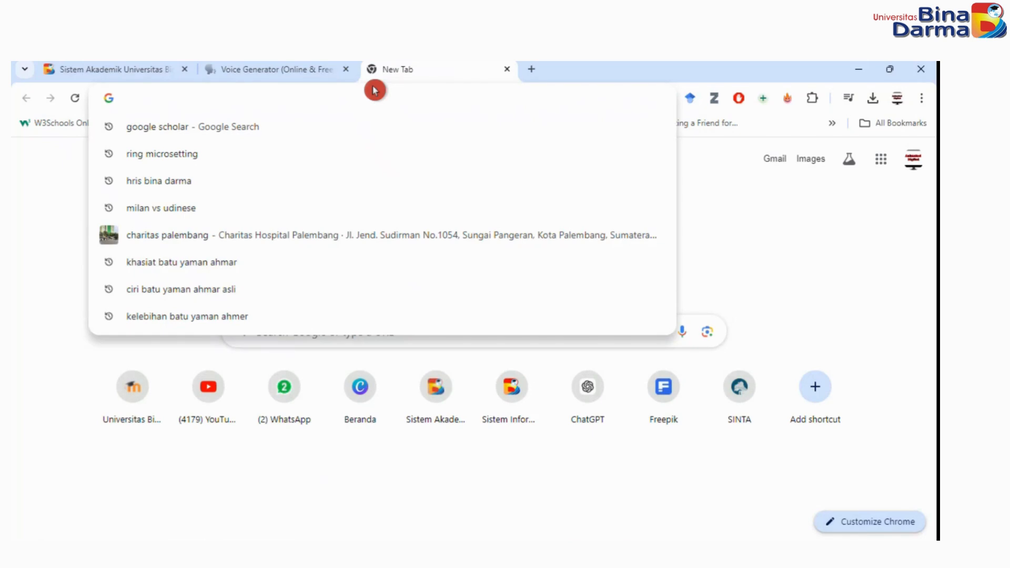
pyautogui.write('onli')
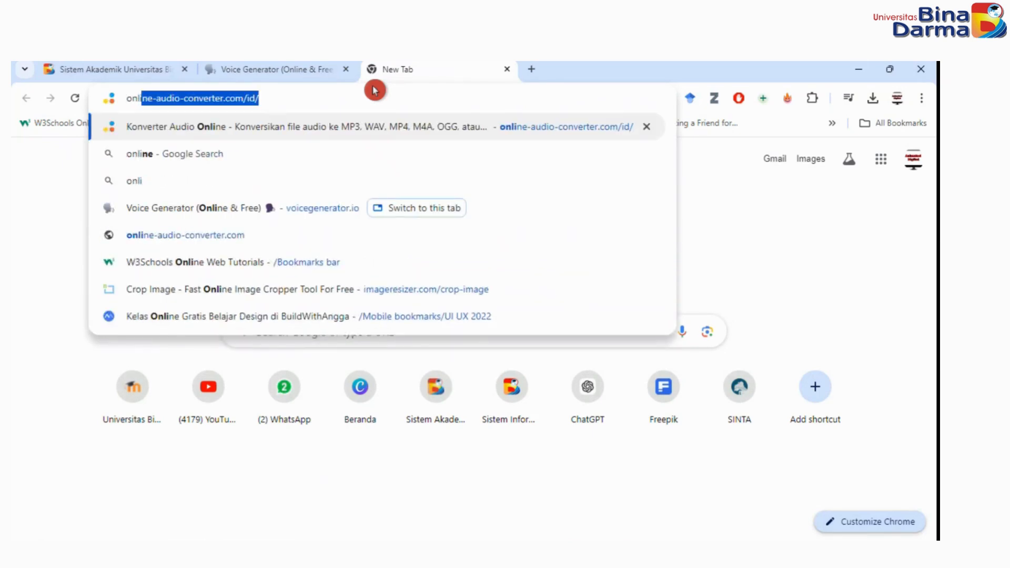
pyautogui.press('Return')
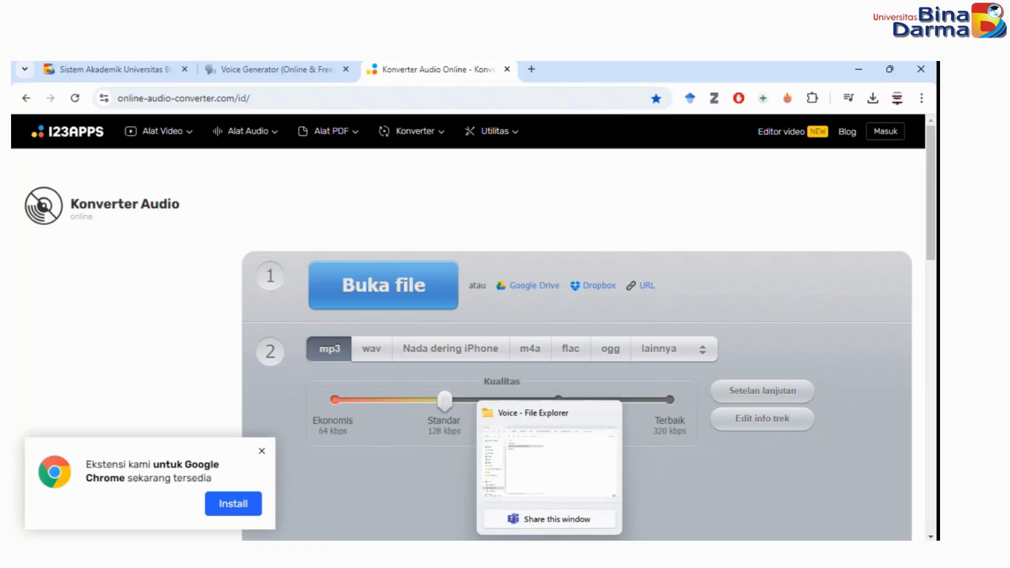
# Load 01-if5kr.mp3 from the Voice folder into the online audio converter.
pyautogui.click(549, 553)
pyautogui.click(262, 181)
pyautogui.moveTo(214, 175); pyautogui.dragTo(379, 309)
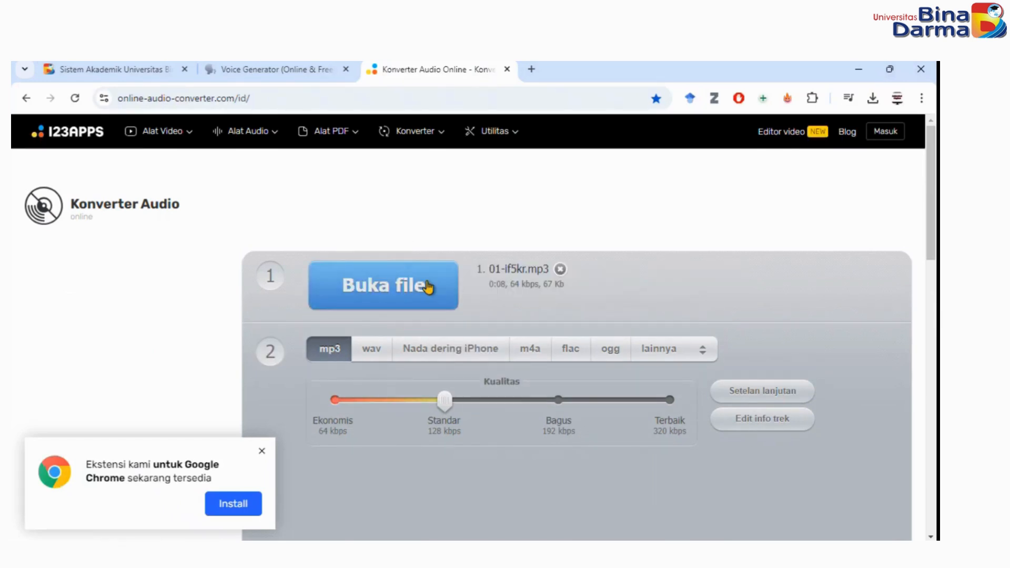
# Choose wav as the output format, dismiss the Chrome extension offer and review the conversion quality options.
pyautogui.click(386, 359)
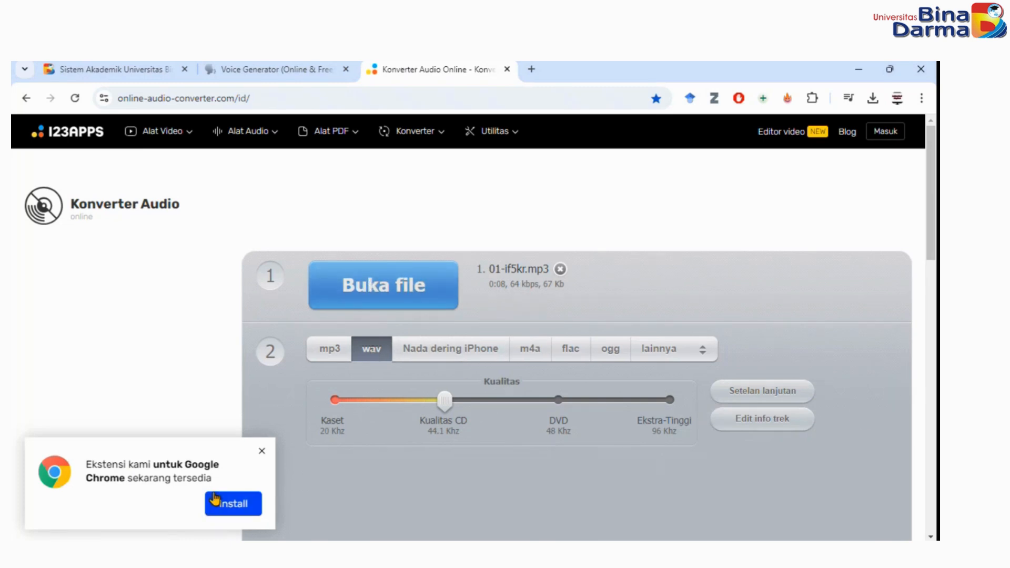
pyautogui.click(262, 450)
pyautogui.scroll(-5, 815, 334)
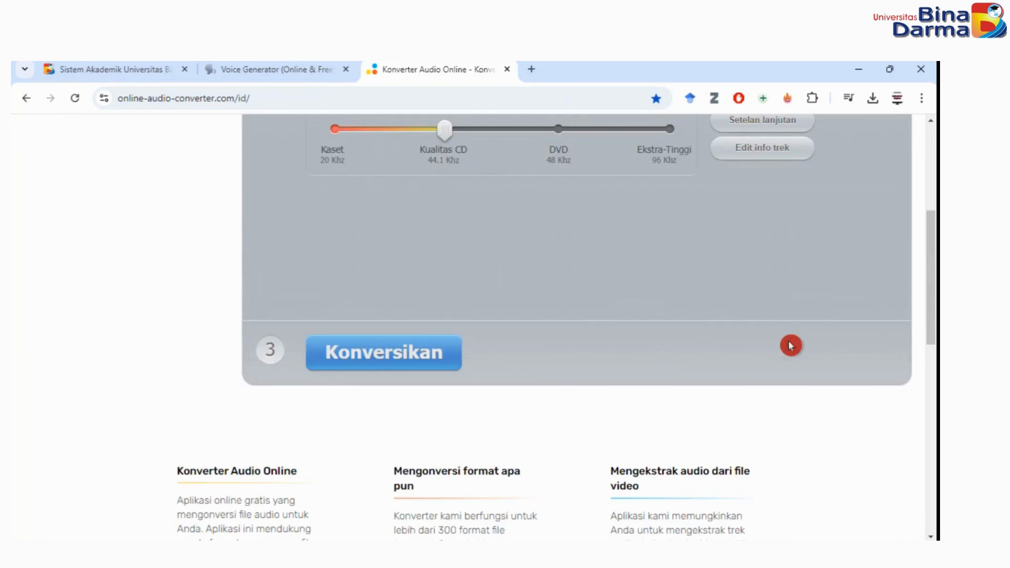
pyautogui.scroll(3, 783, 347)
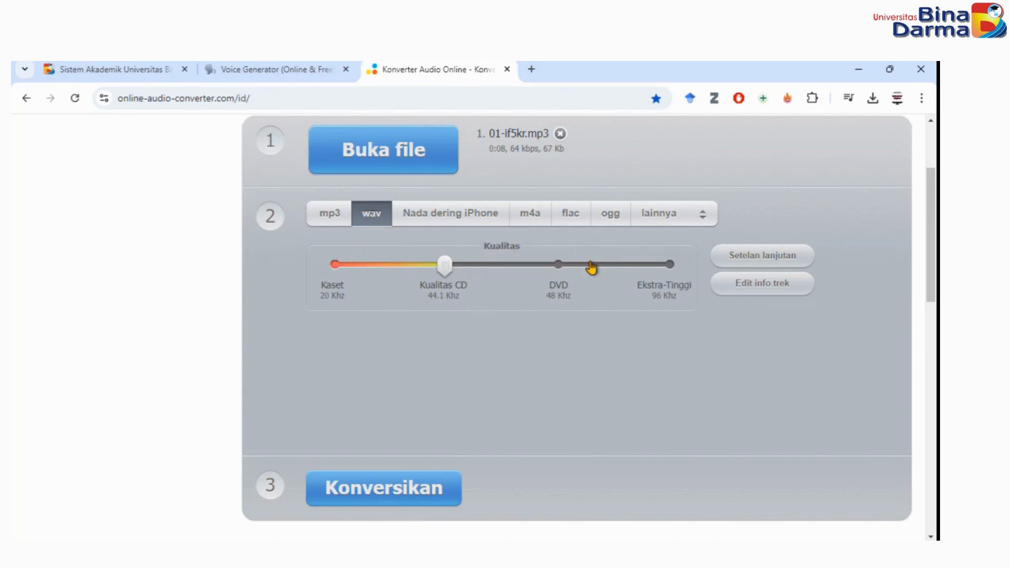
pyautogui.scroll(2, 435, 305)
pyautogui.scroll(-2, 498, 329)
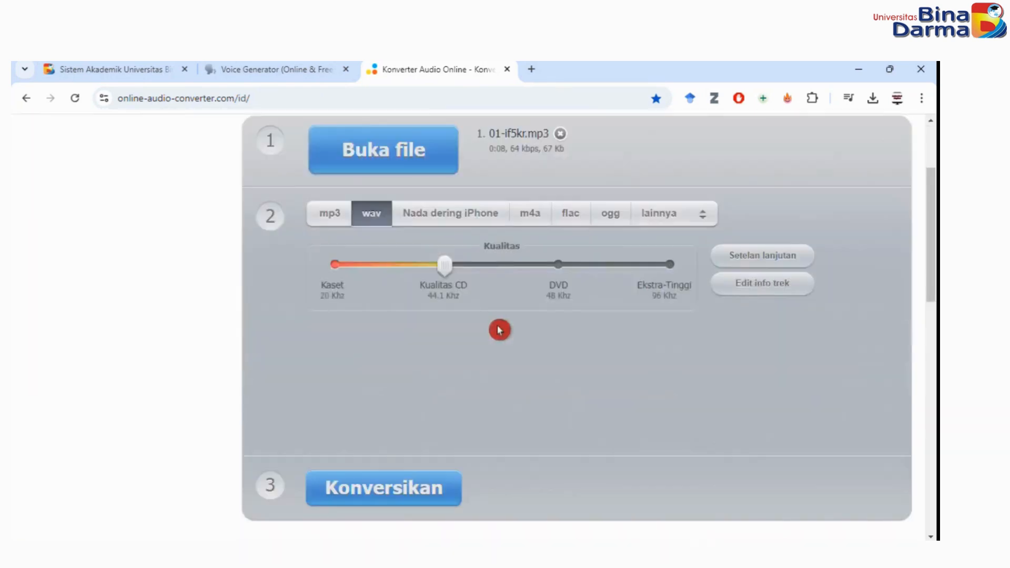
# Convert 01-if5kr.mp3 to WAV and download the result into the Voice folder as 01-if5kr (online-audio-converter.com).
pyautogui.click(380, 475)
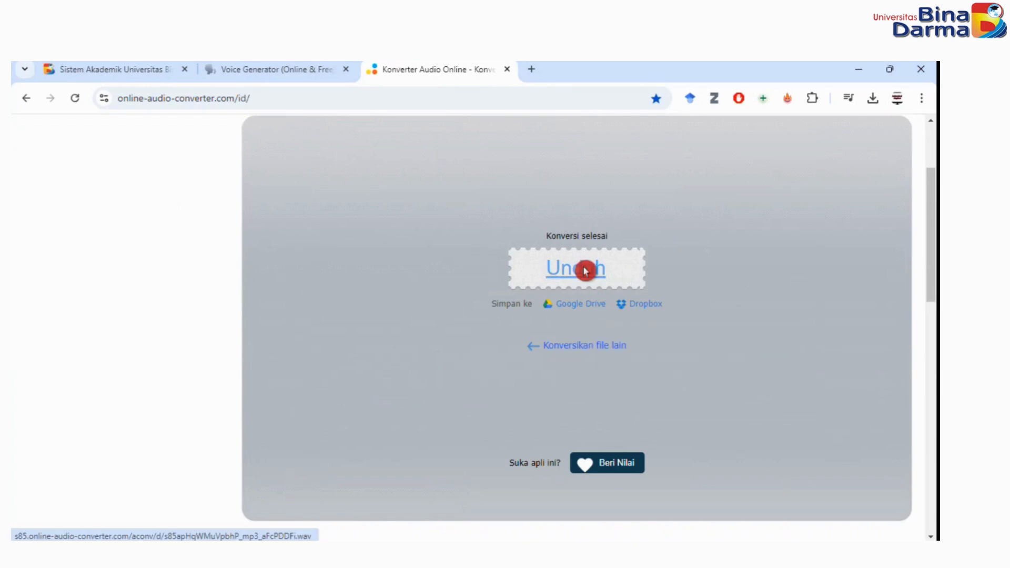
pyautogui.click(585, 271)
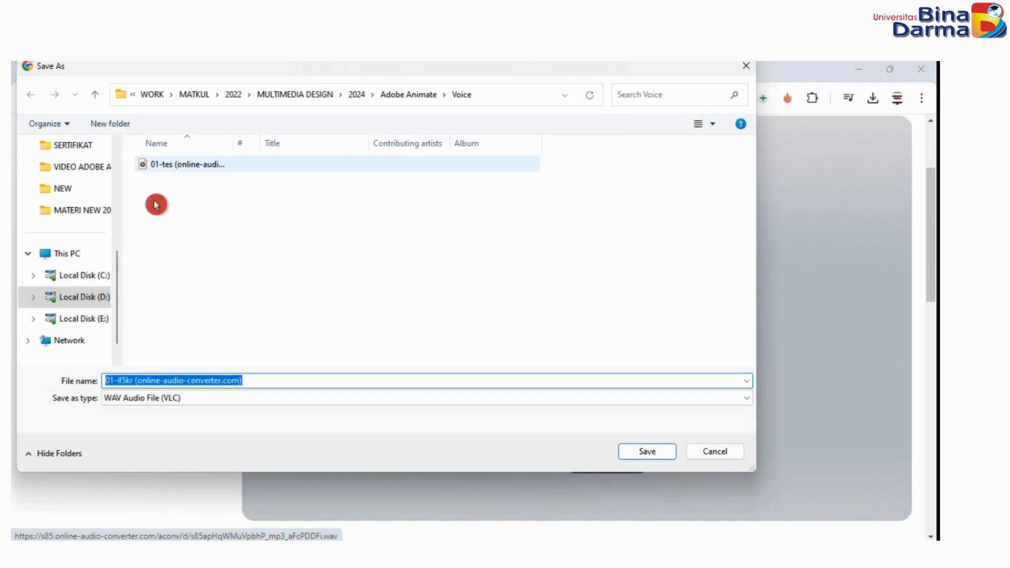
pyautogui.click(644, 452)
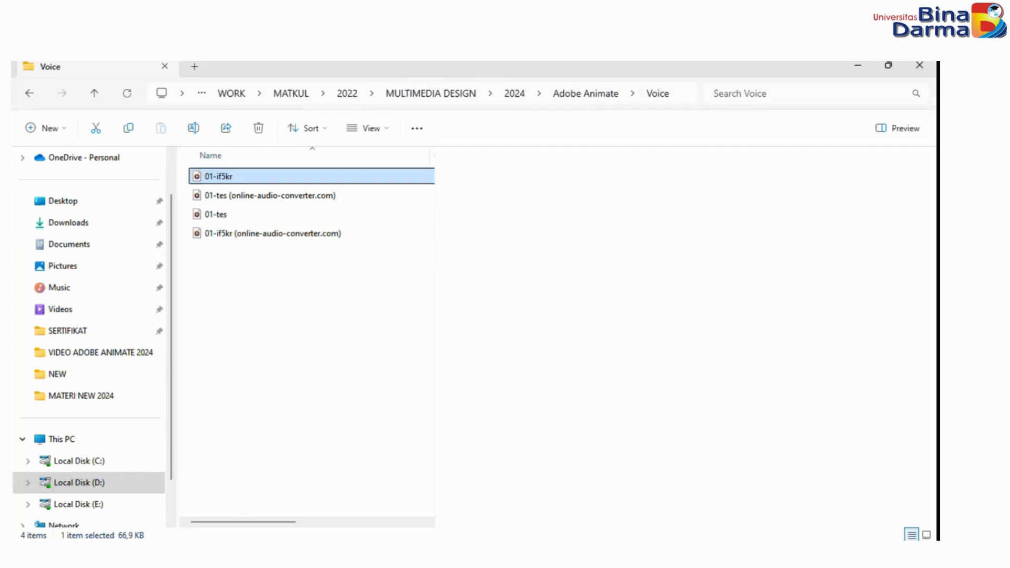
# Import the converted 01-if5kr (online-audio-converter.com) file from the Voice folder into the library of P6-EkspresiWajah.fla in Animate.
pyautogui.click(233, 198)
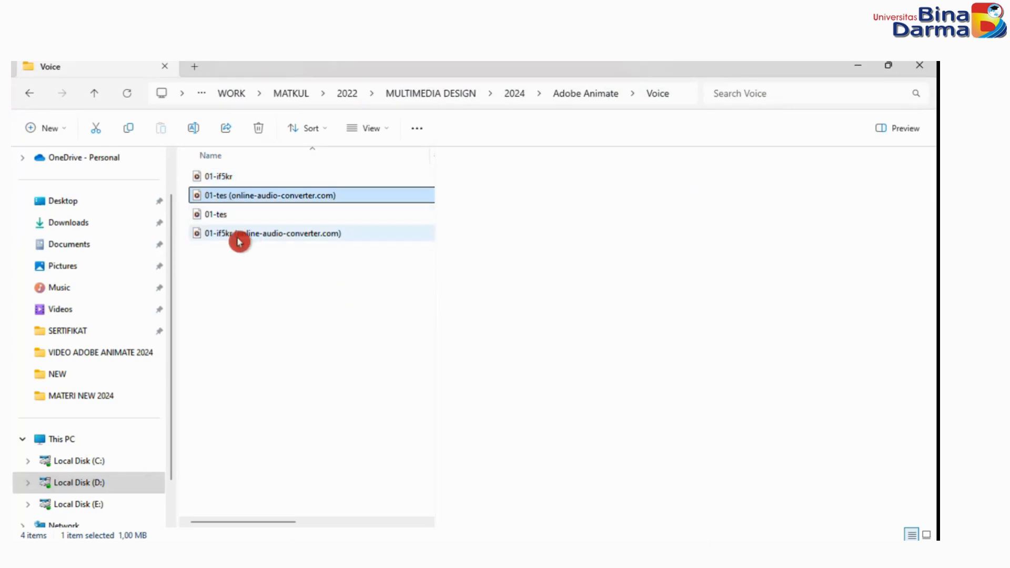
pyautogui.click(238, 240)
pyautogui.click(729, 552)
pyautogui.moveTo(609, 552)
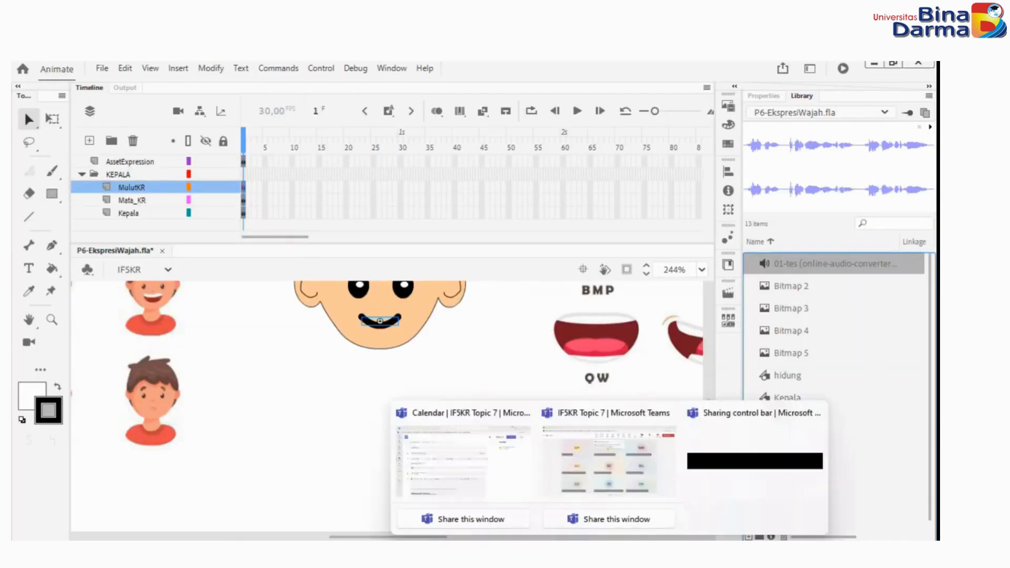
pyautogui.click(546, 552)
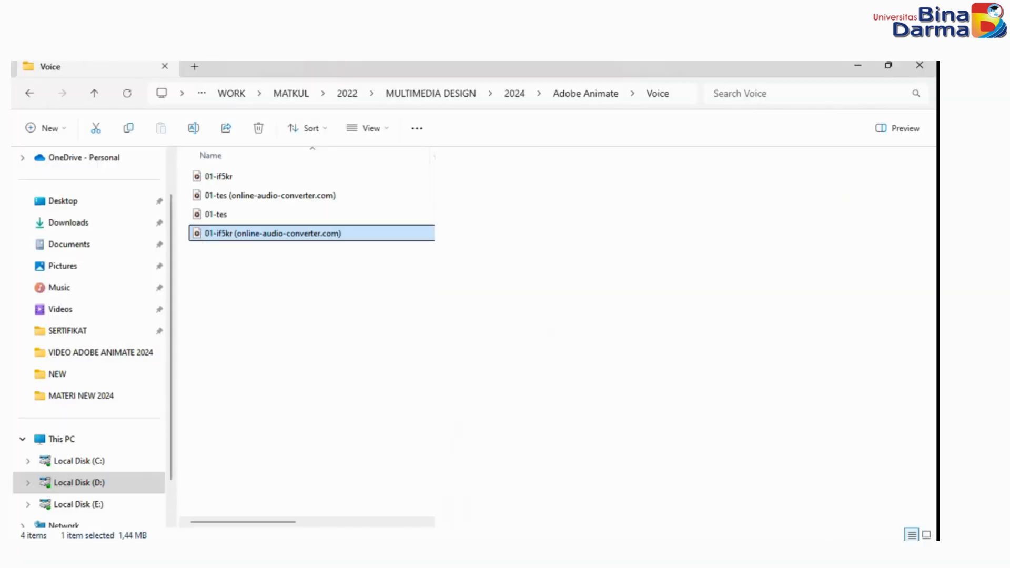
pyautogui.moveTo(546, 552); pyautogui.dragTo(811, 278)
pyautogui.click(853, 269)
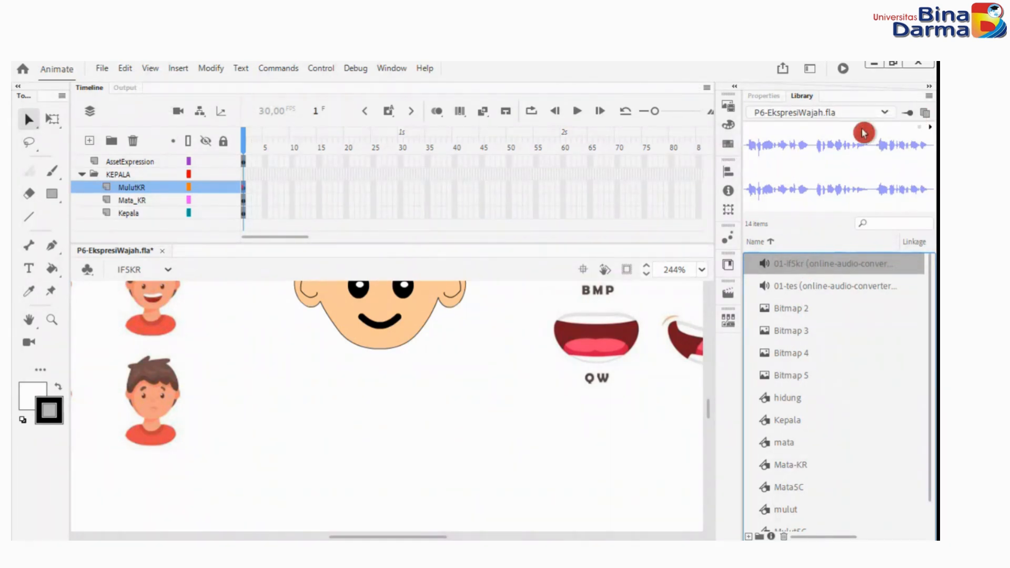
# Open the sound properties of the imported 01-if5kr sound, test its playback and review its details without changing anything.
pyautogui.doubleClick(784, 265)
pyautogui.click(768, 268)
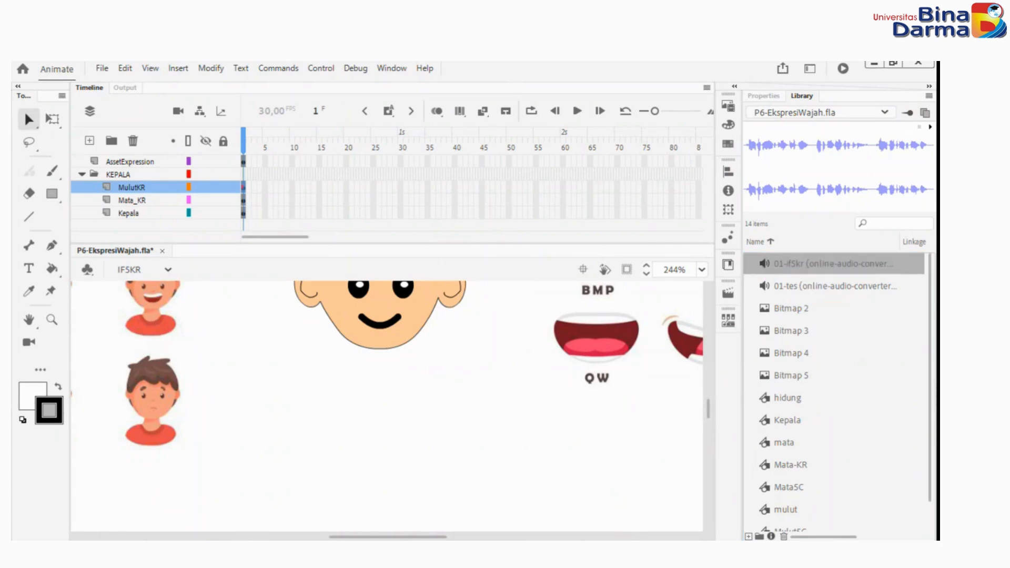
pyautogui.moveTo(13, 312); pyautogui.dragTo(624, 146)
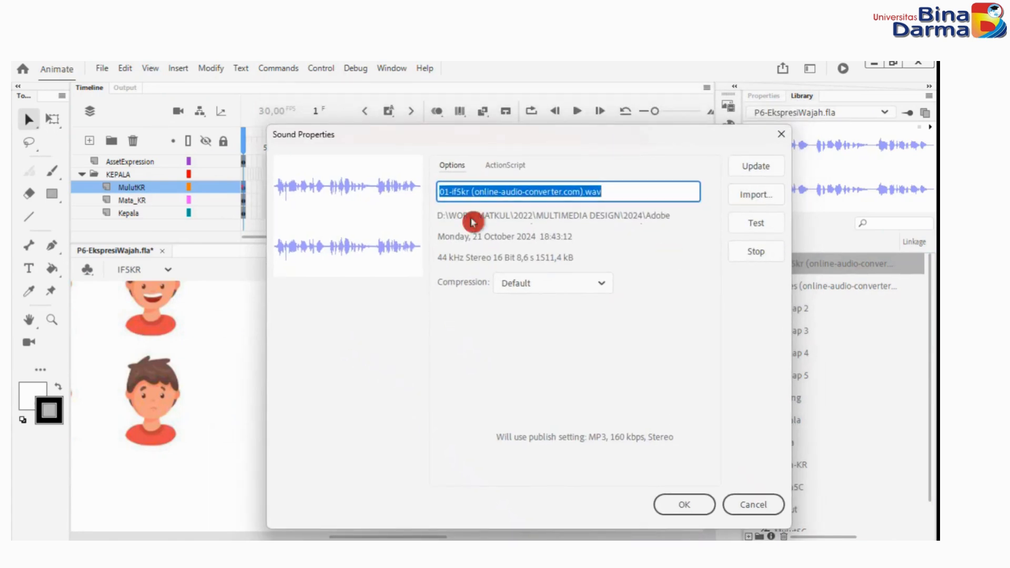
pyautogui.click(734, 223)
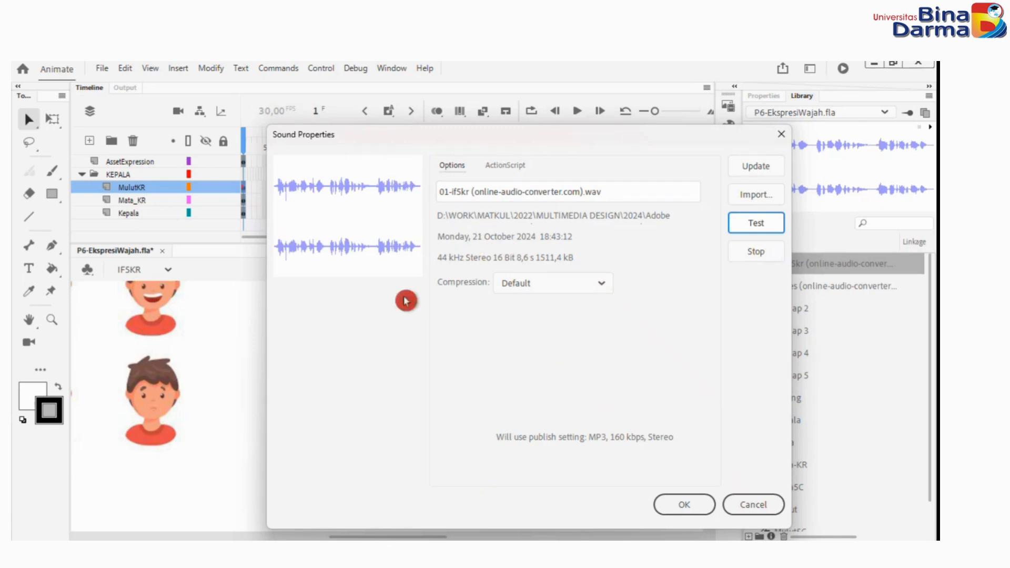
pyautogui.click(757, 503)
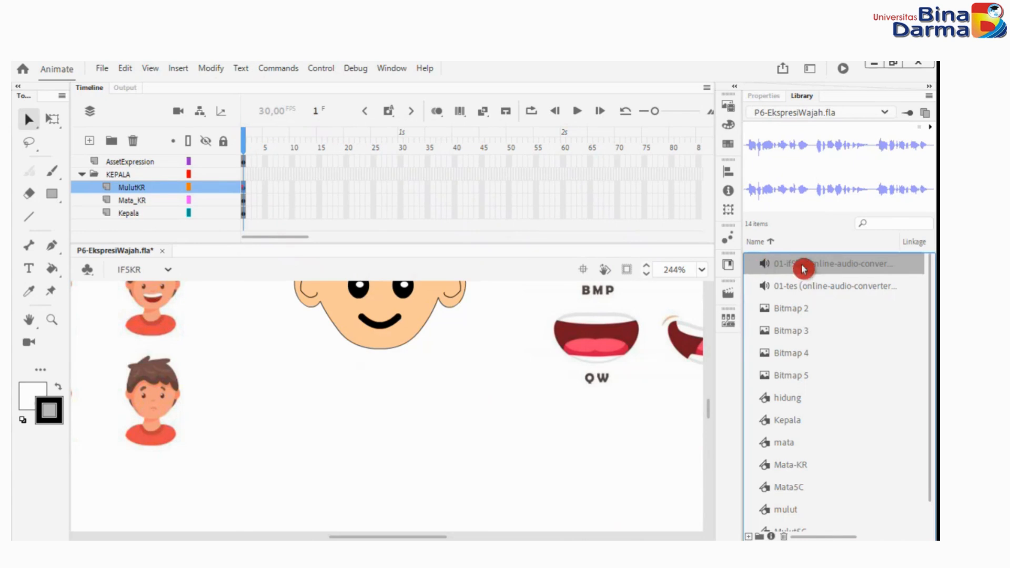
pyautogui.doubleClick(759, 270)
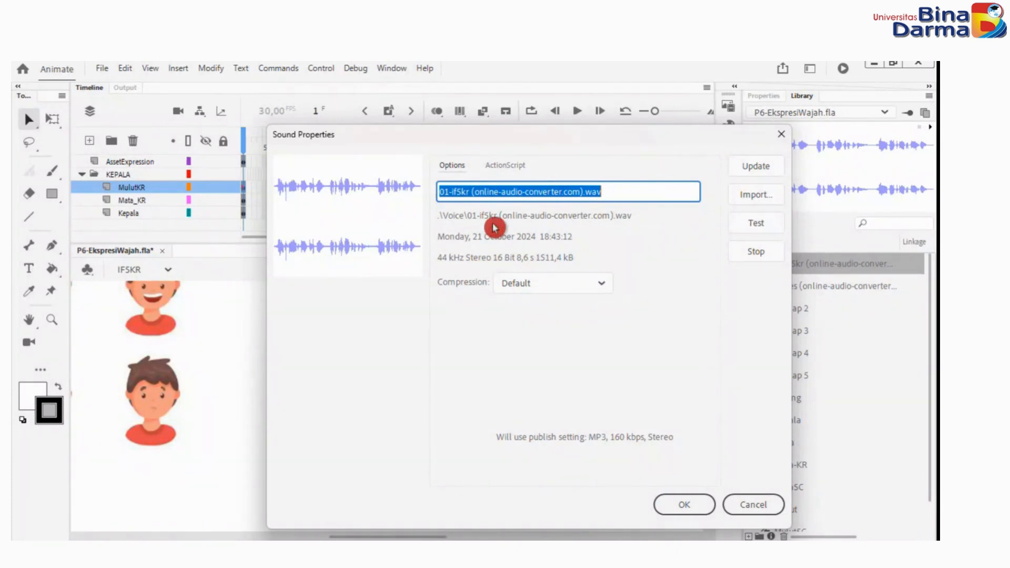
pyautogui.click(746, 505)
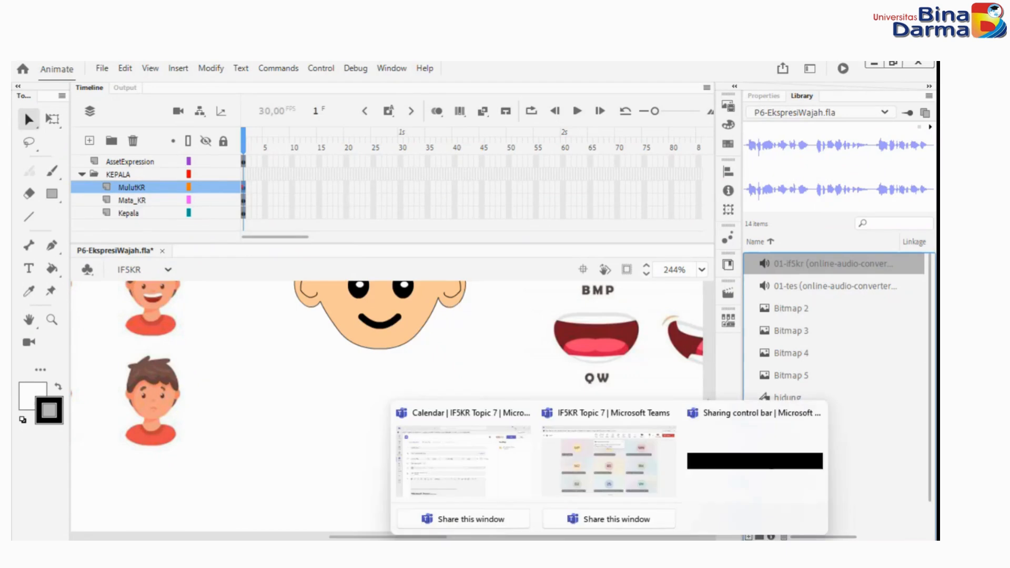
pyautogui.click(354, 427)
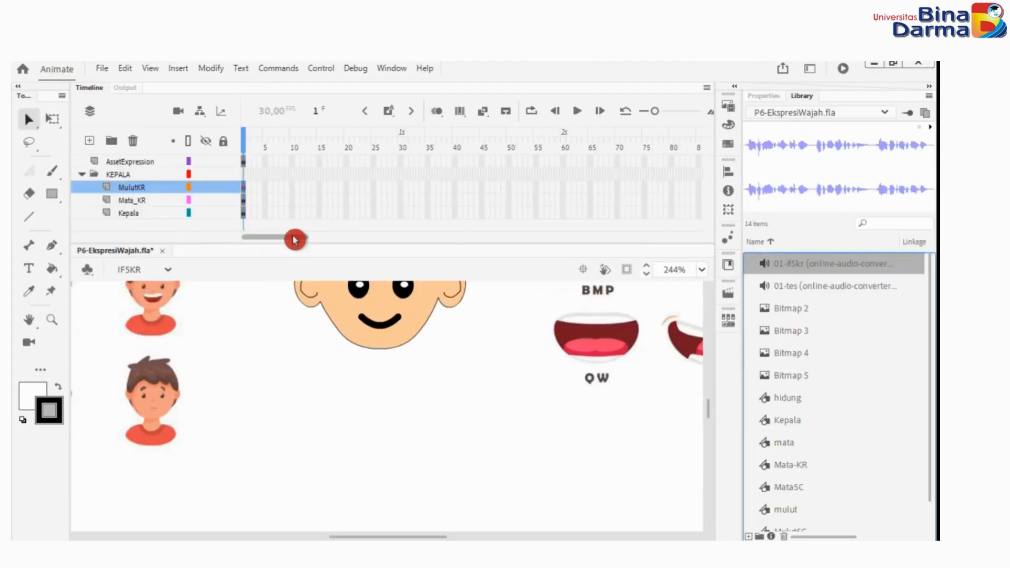
# Add a new layer above AssetExpression and name it Audio01.
pyautogui.moveTo(294, 240); pyautogui.dragTo(263, 225)
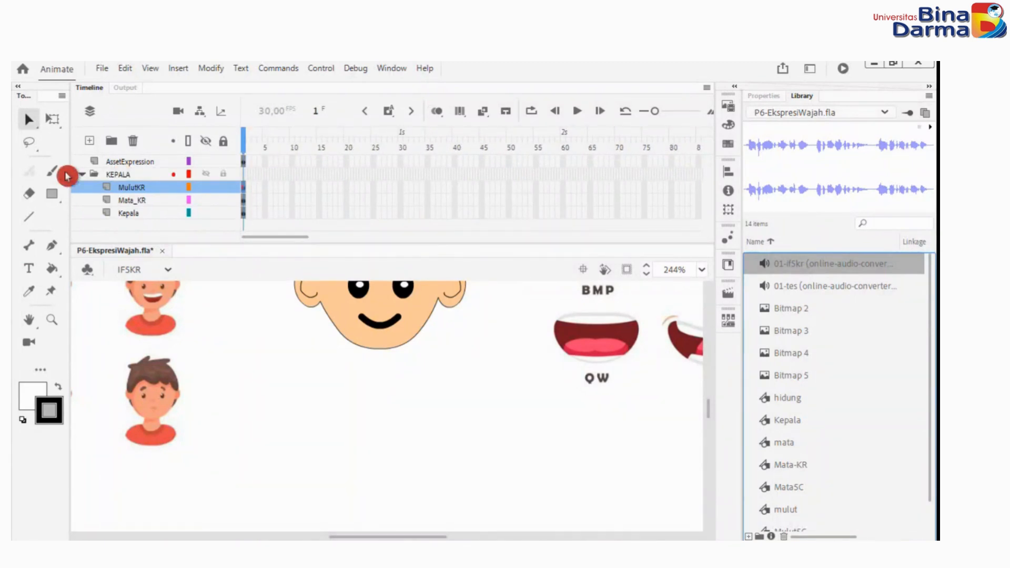
pyautogui.click(112, 162)
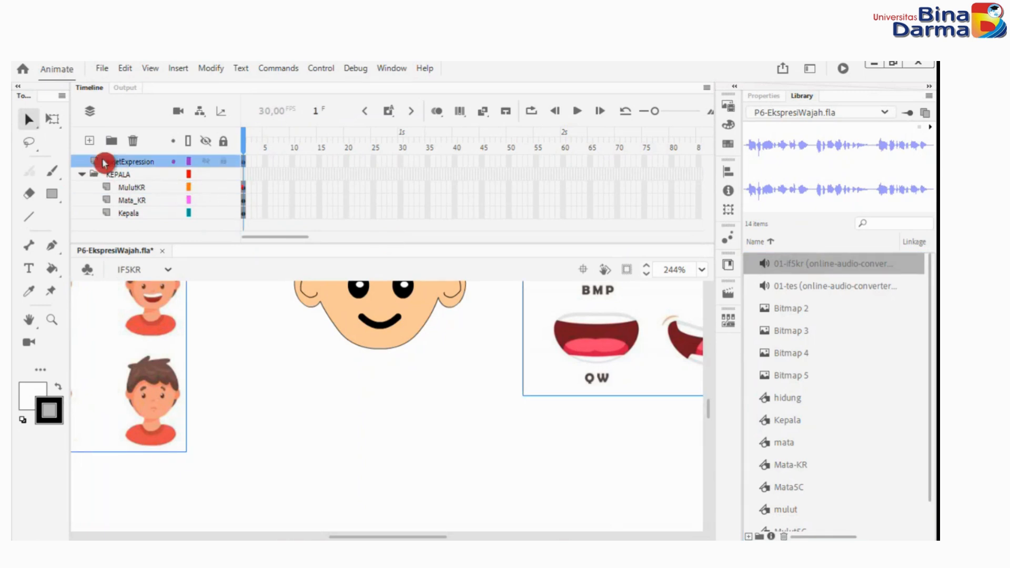
pyautogui.moveTo(817, 160)
pyautogui.mouseDown()
pyautogui.moveTo(804, 141)
pyautogui.moveTo(786, 181)
pyautogui.moveTo(783, 168)
pyautogui.mouseUp()
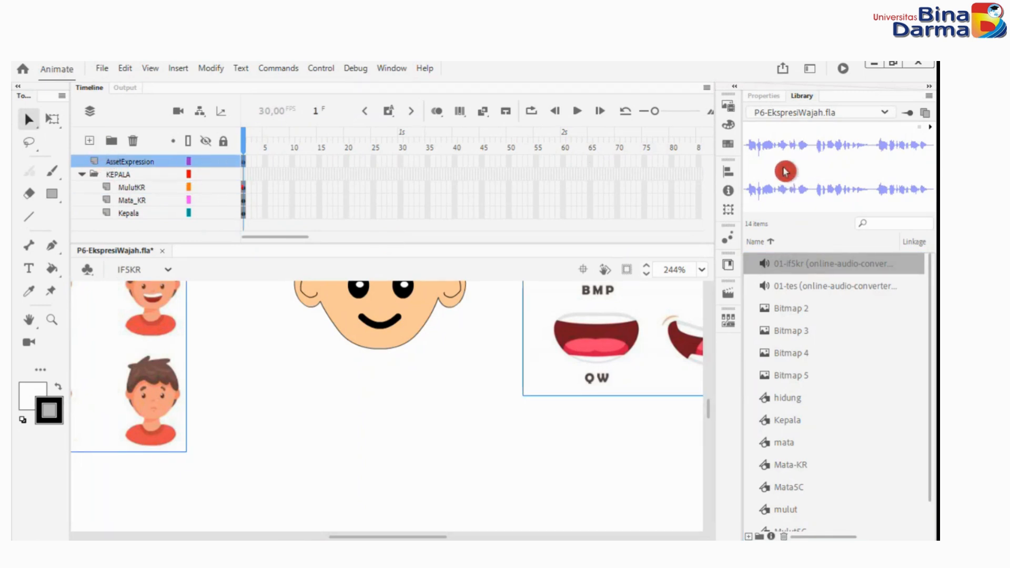
pyautogui.click(90, 143)
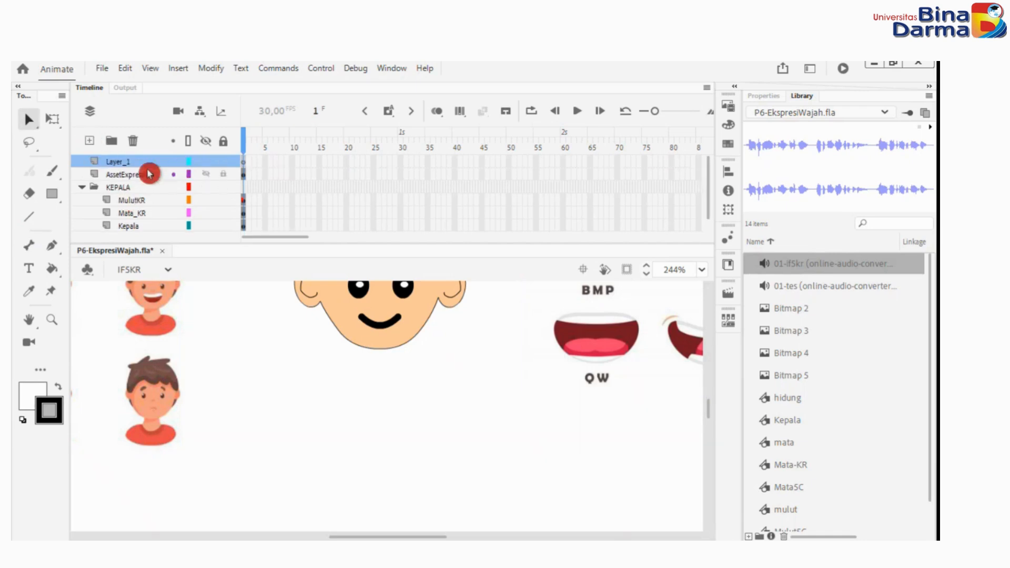
pyautogui.doubleClick(122, 161)
pyautogui.write('A')
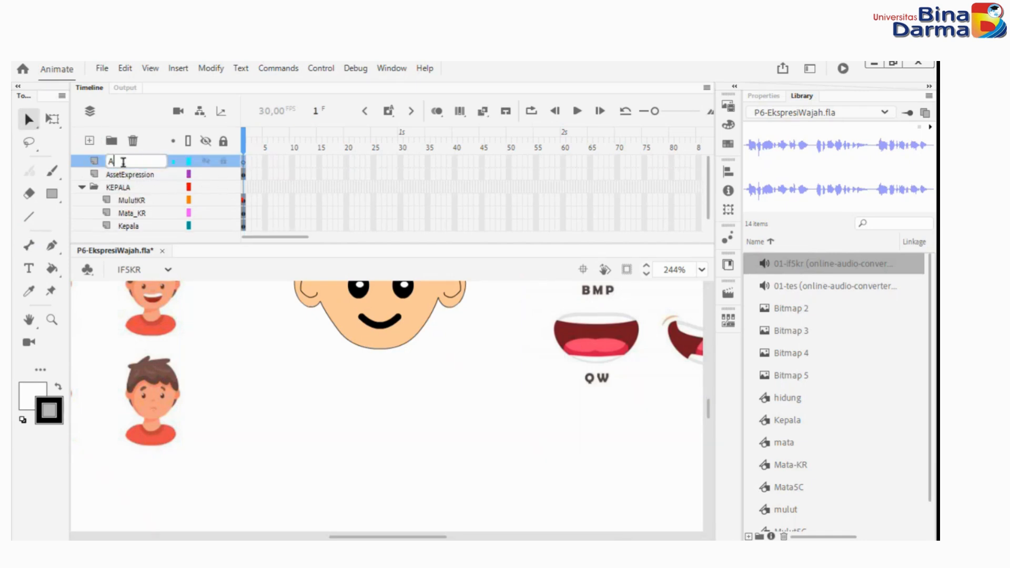
pyautogui.write('udio01')
pyautogui.click(125, 168)
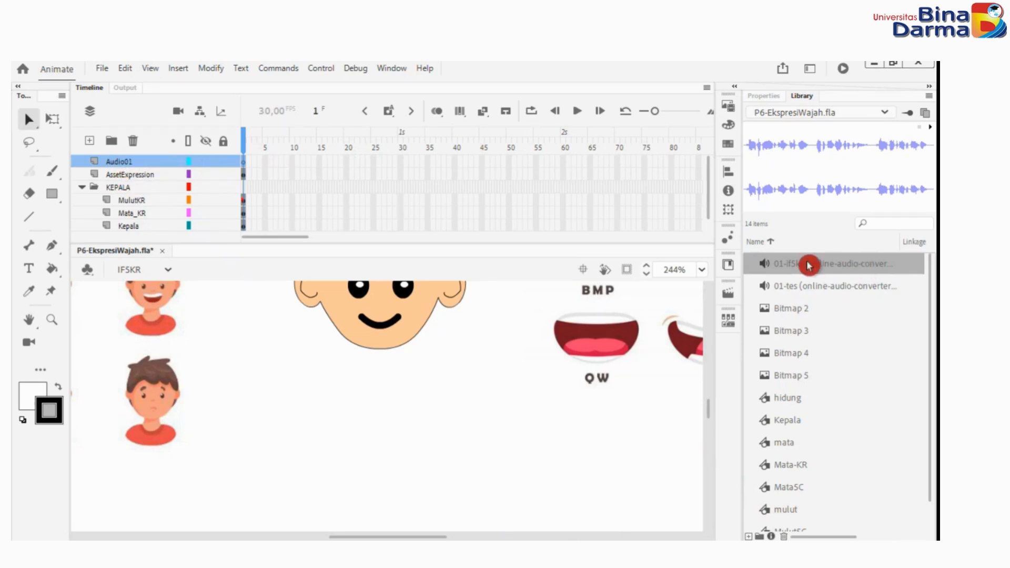
# Place the 01-if5kr sound from the library on the Audio01 layer and extend all layers to frame 270.
pyautogui.moveTo(794, 266); pyautogui.dragTo(707, 280)
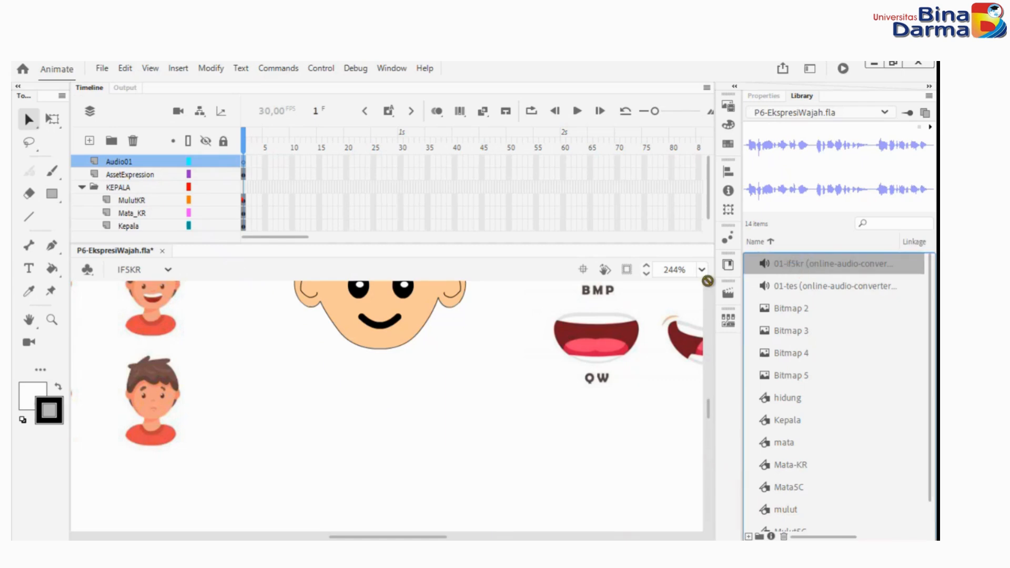
pyautogui.moveTo(387, 440); pyautogui.dragTo(382, 434)
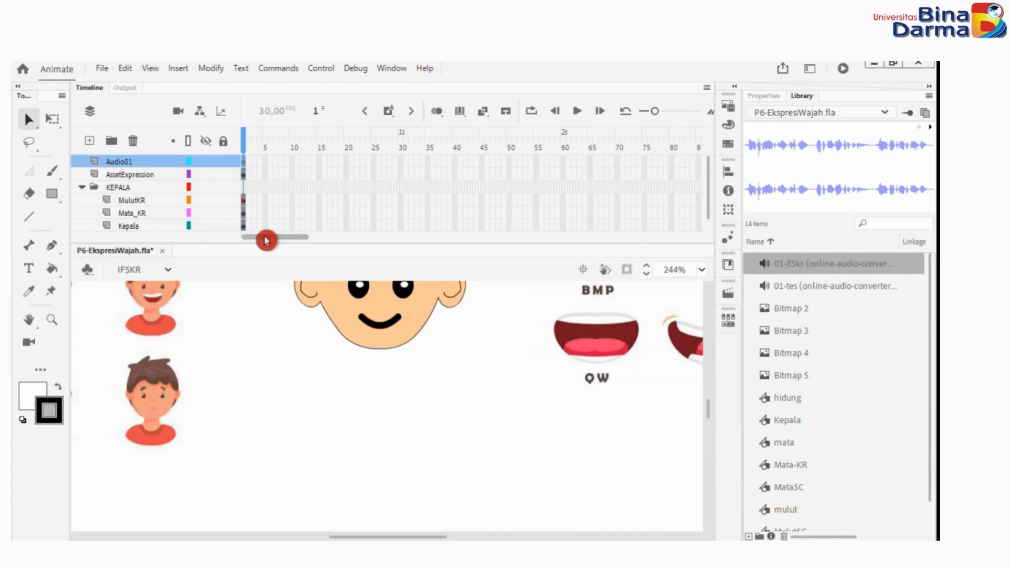
pyautogui.moveTo(266, 240); pyautogui.dragTo(310, 242)
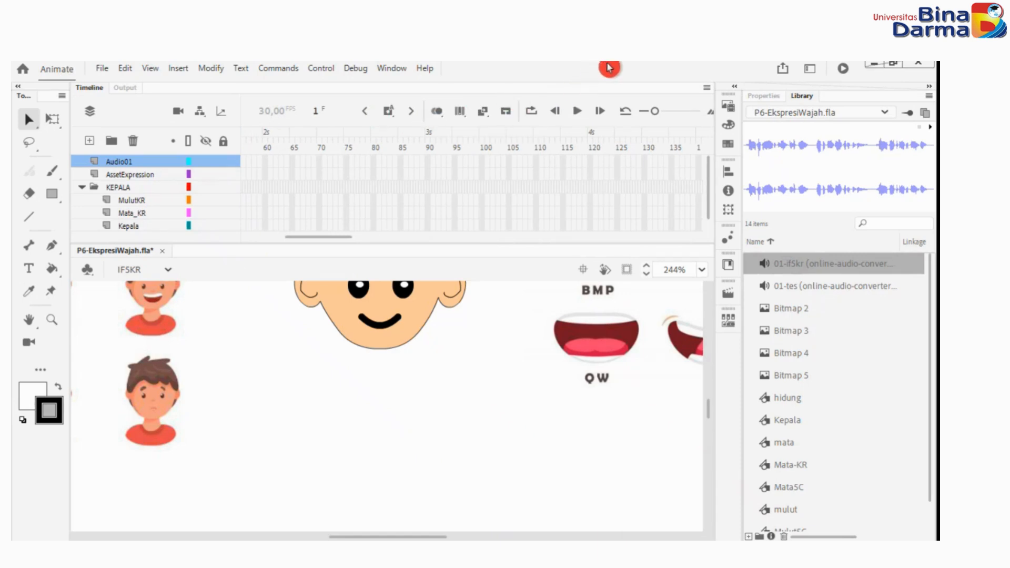
pyautogui.moveTo(333, 237); pyautogui.dragTo(466, 255)
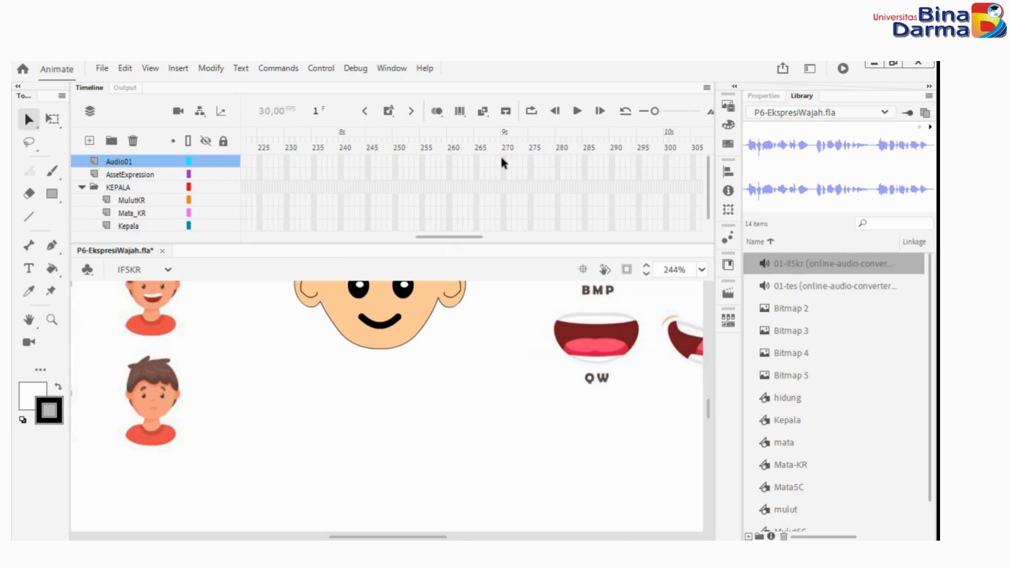
pyautogui.moveTo(502, 163); pyautogui.dragTo(506, 252)
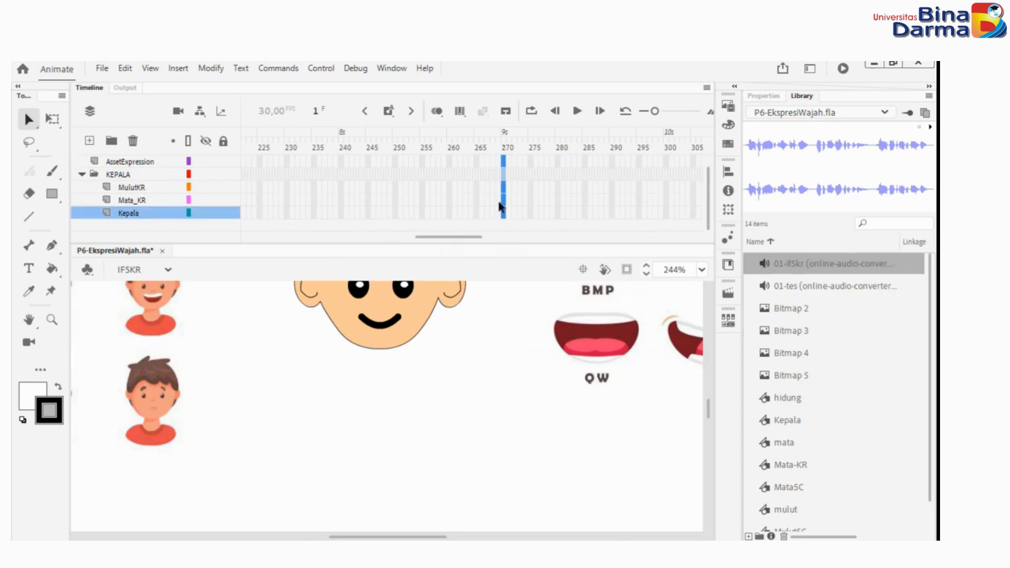
pyautogui.scroll(1, 504, 192)
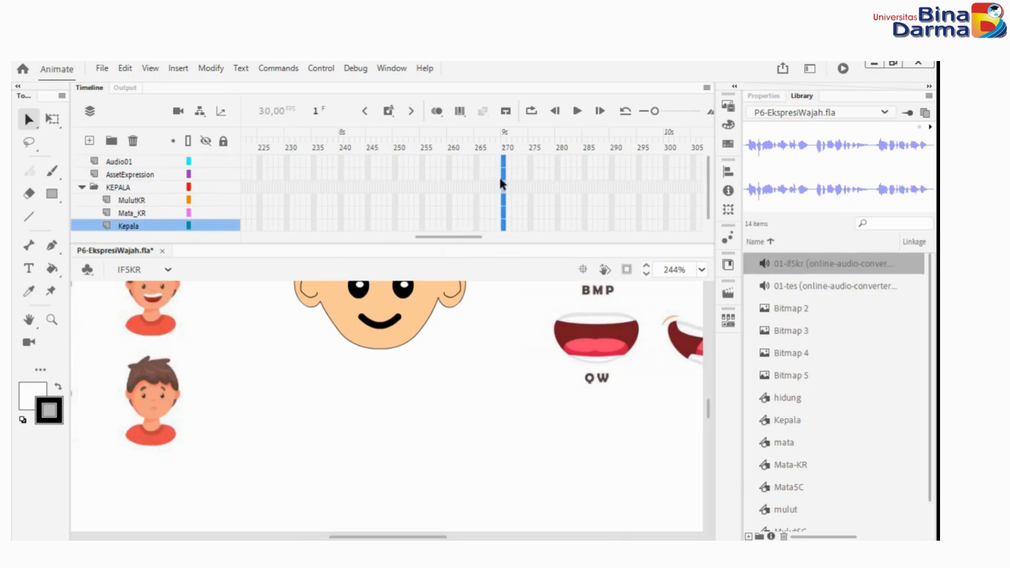
pyautogui.rightClick(503, 166)
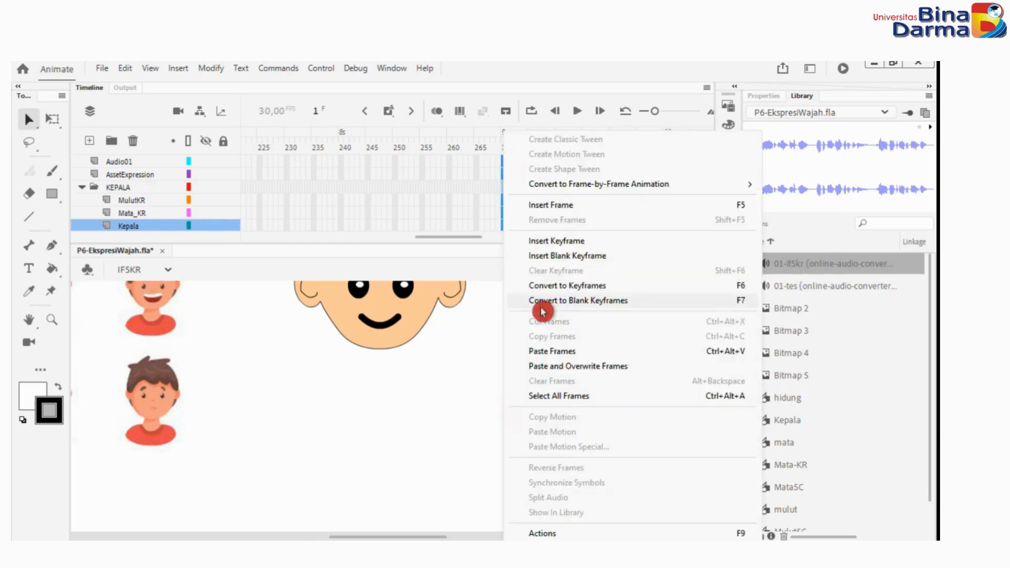
pyautogui.click(589, 210)
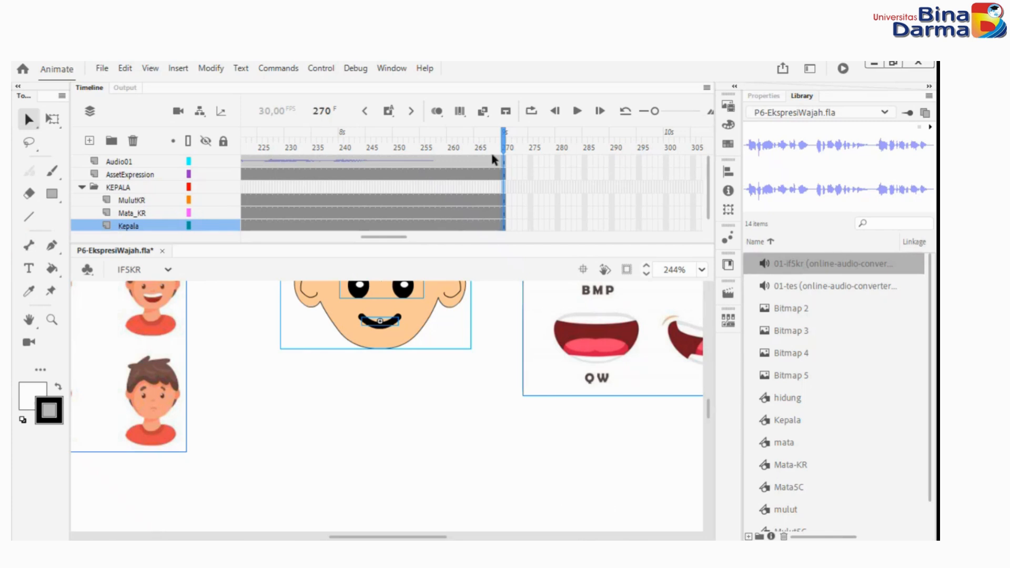
# Scrub and play the timeline to check the audio on the Audio01 layer, then return the playhead to frame 1.
pyautogui.moveTo(505, 138); pyautogui.dragTo(288, 139)
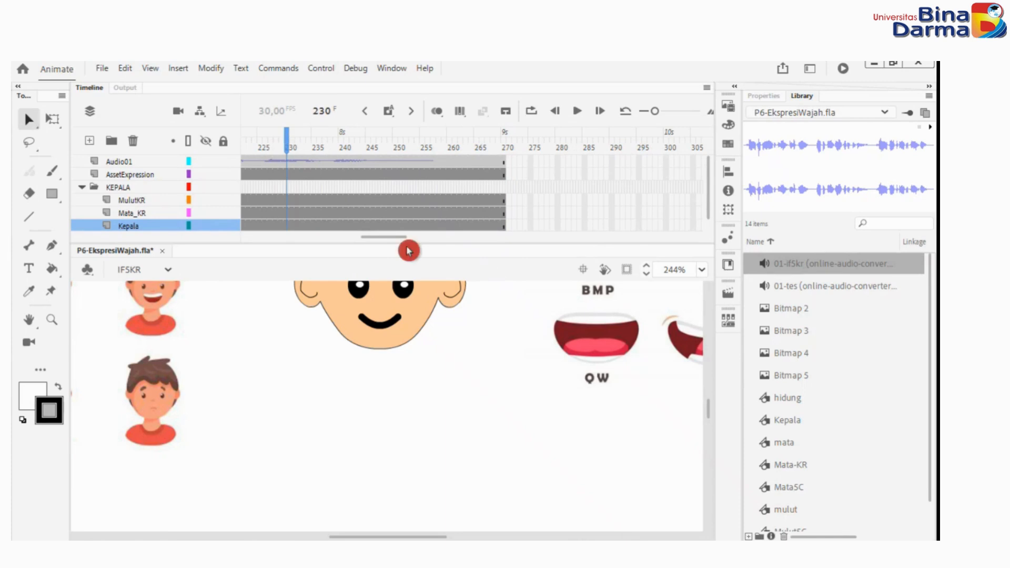
pyautogui.moveTo(398, 239); pyautogui.dragTo(263, 236)
pyautogui.click(249, 145)
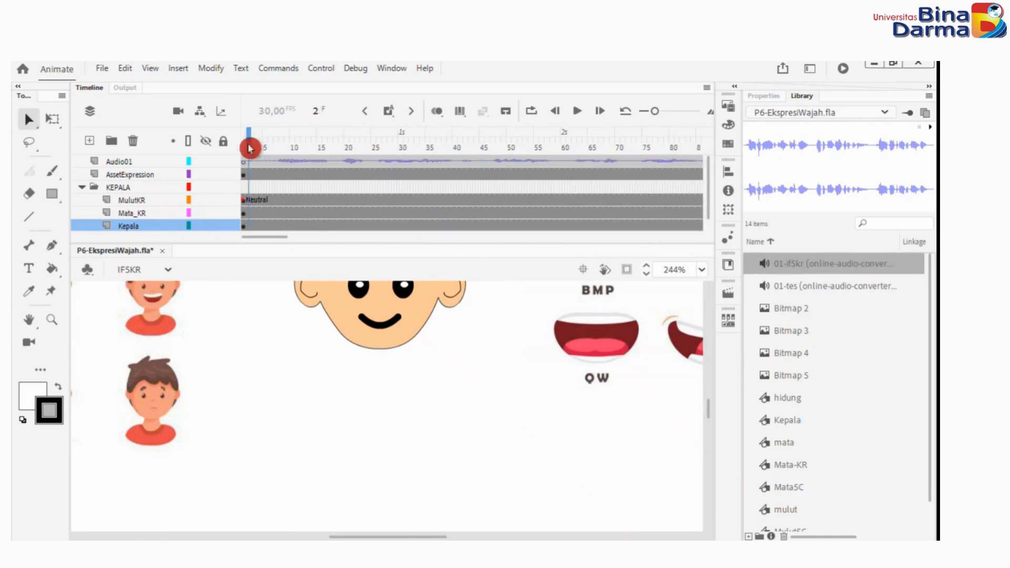
pyautogui.moveTo(250, 137); pyautogui.dragTo(307, 169)
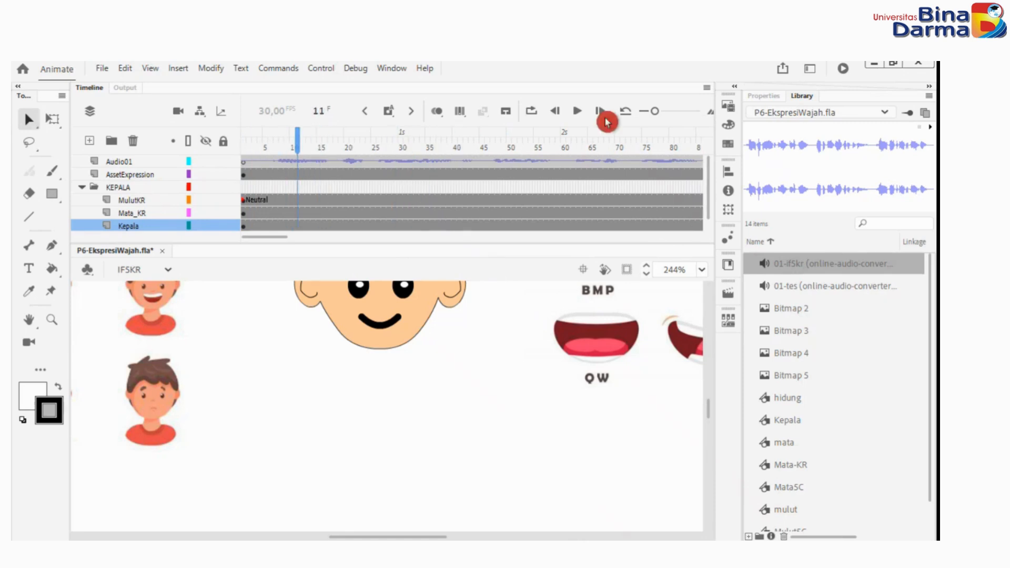
pyautogui.click(577, 111)
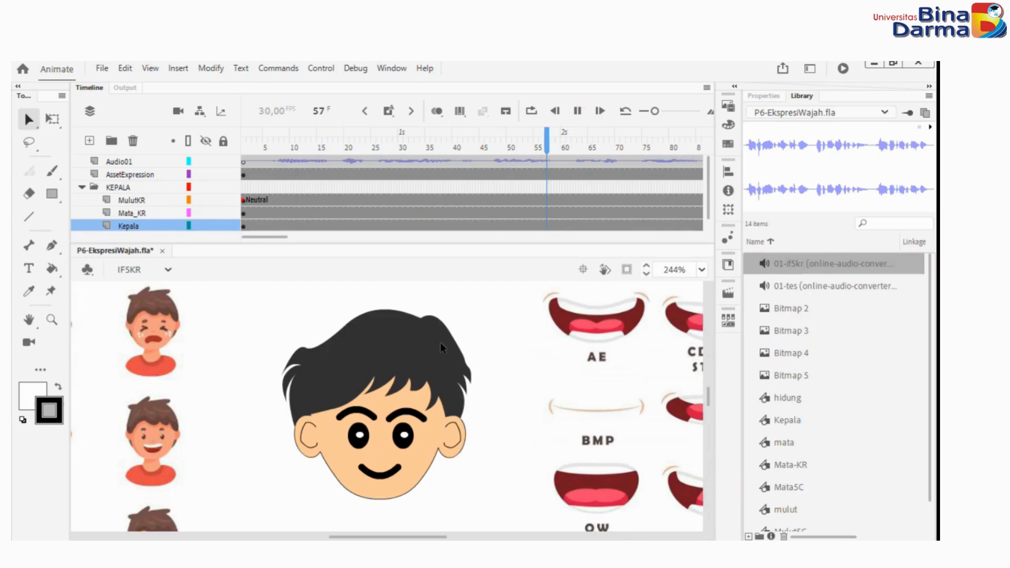
pyautogui.click(561, 112)
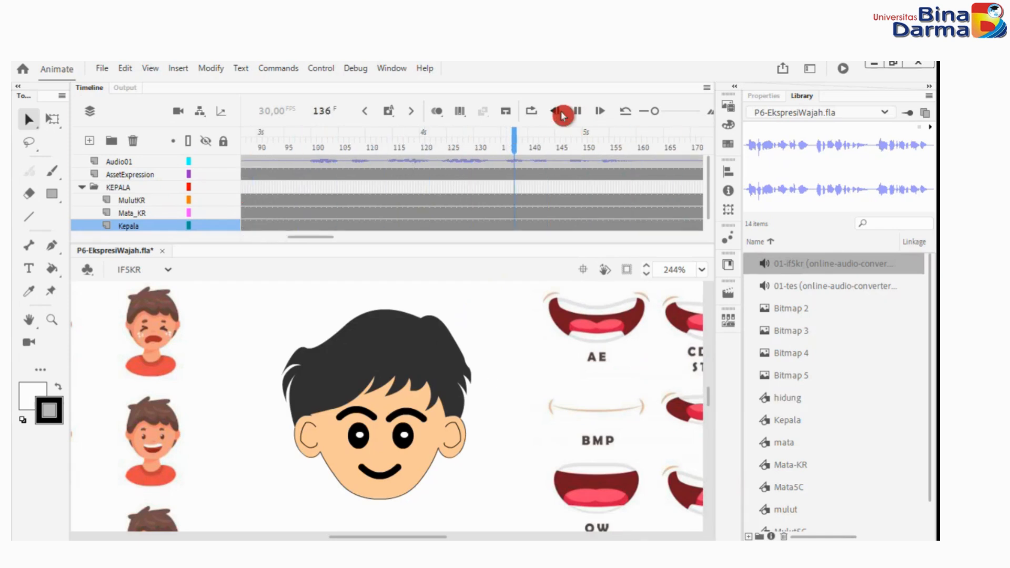
pyautogui.click(577, 136)
pyautogui.moveTo(591, 136)
pyautogui.mouseDown()
pyautogui.moveTo(14, 79)
pyautogui.moveTo(247, 150)
pyautogui.moveTo(200, 177)
pyautogui.mouseUp()
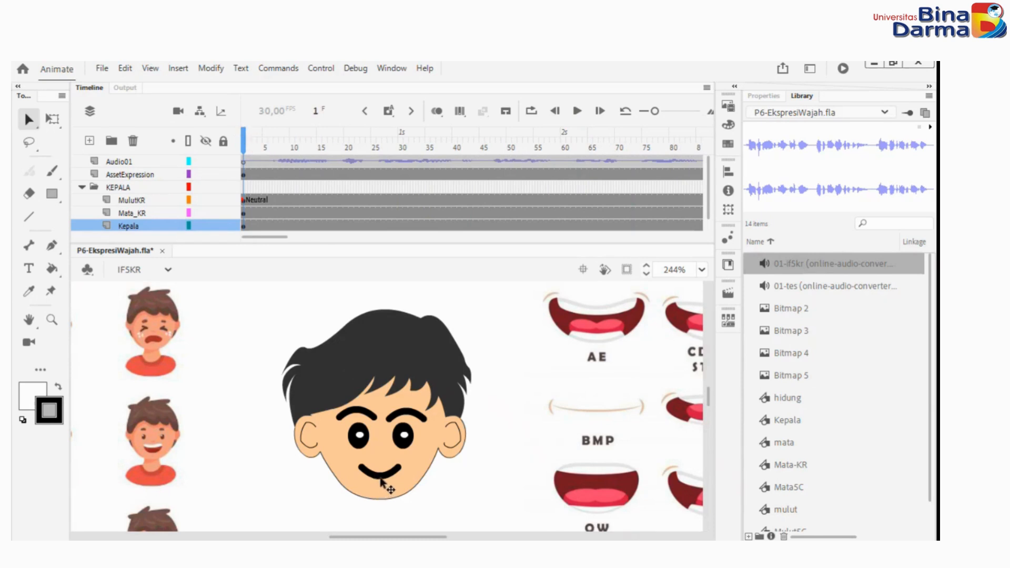
# Select the character's mouth symbol and look through all its mouth shapes in the Frame Picker without choosing another one.
pyautogui.click(380, 472)
pyautogui.click(152, 221)
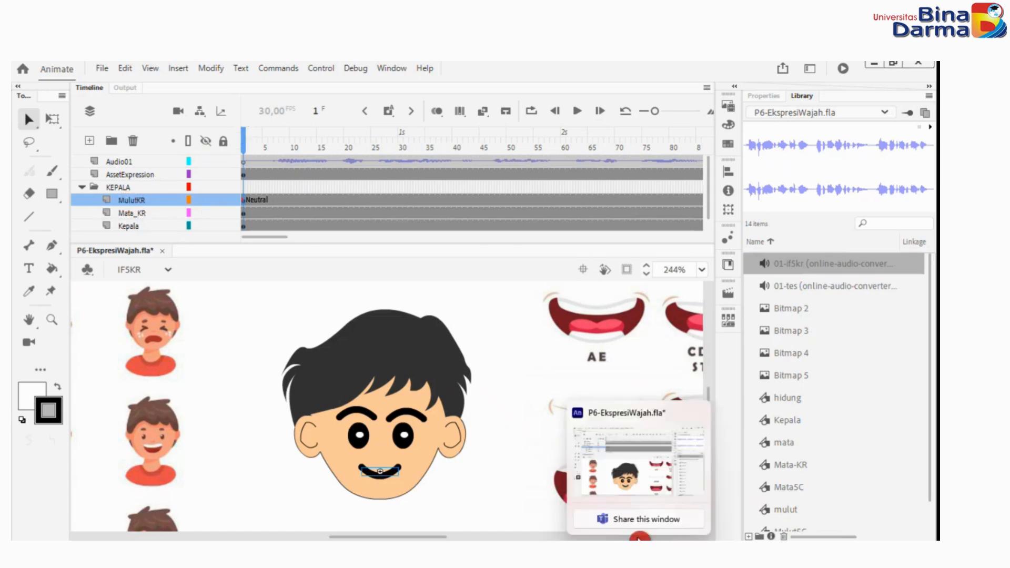
pyautogui.click(763, 96)
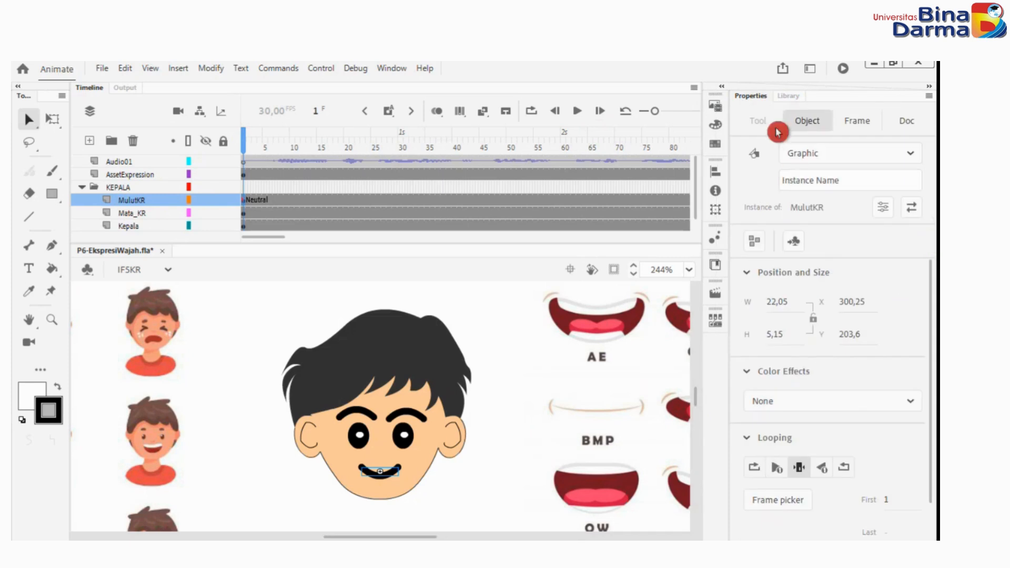
pyautogui.scroll(-1, 823, 518)
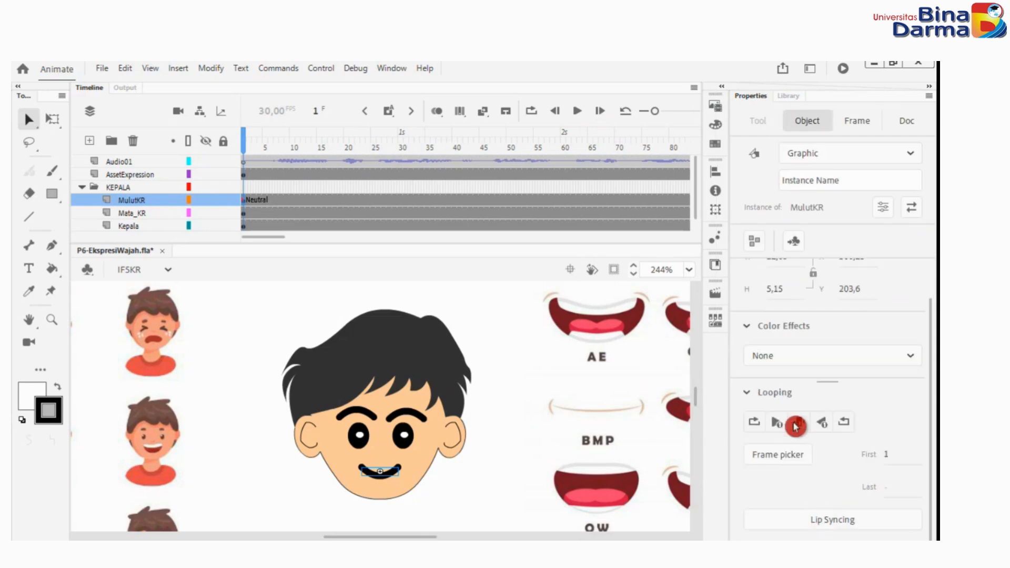
pyautogui.click(773, 453)
pyautogui.scroll(-3, 613, 402)
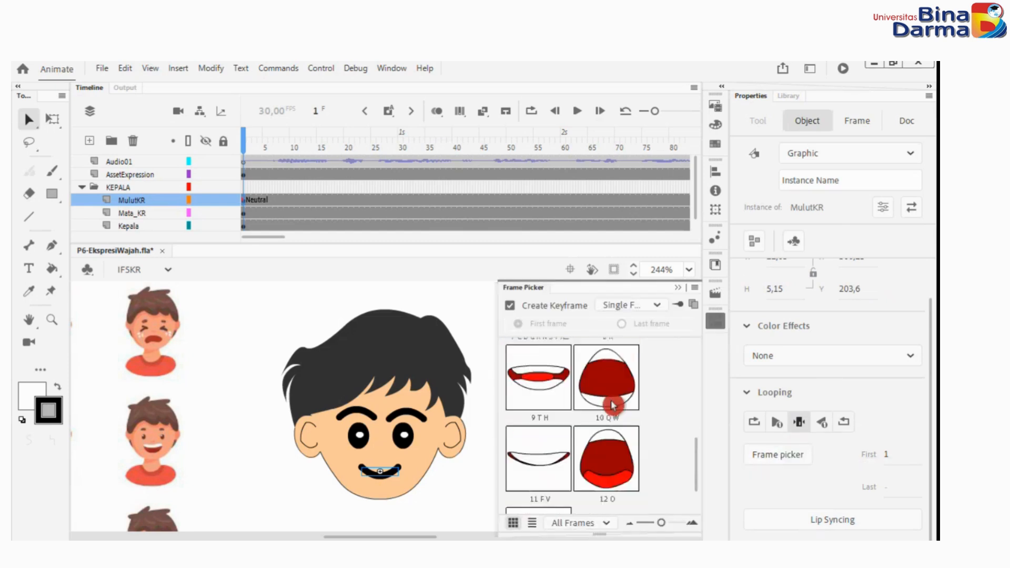
pyautogui.scroll(3, 615, 405)
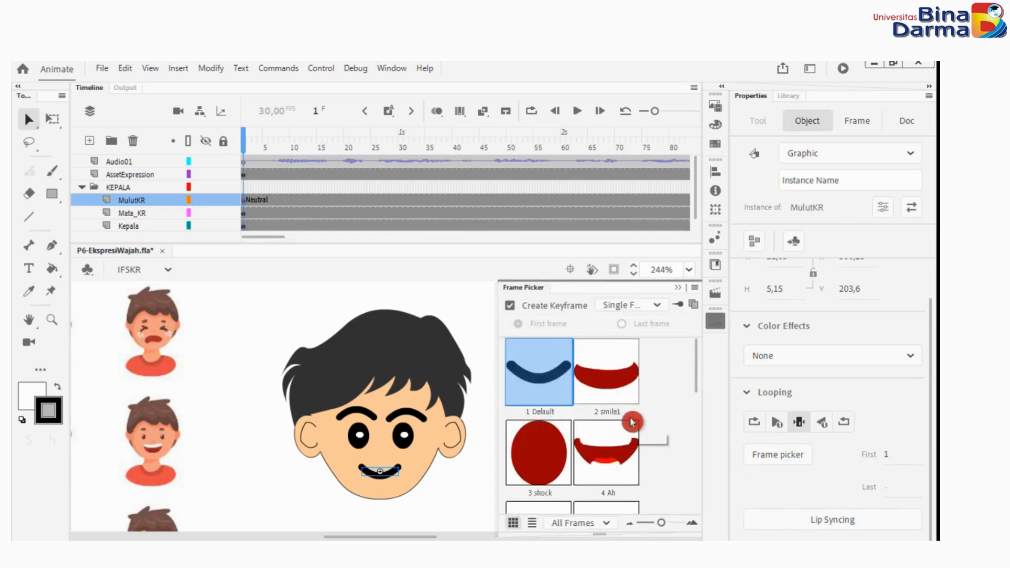
pyautogui.scroll(-2, 627, 424)
pyautogui.scroll(-3, 627, 419)
pyautogui.scroll(-3, 627, 415)
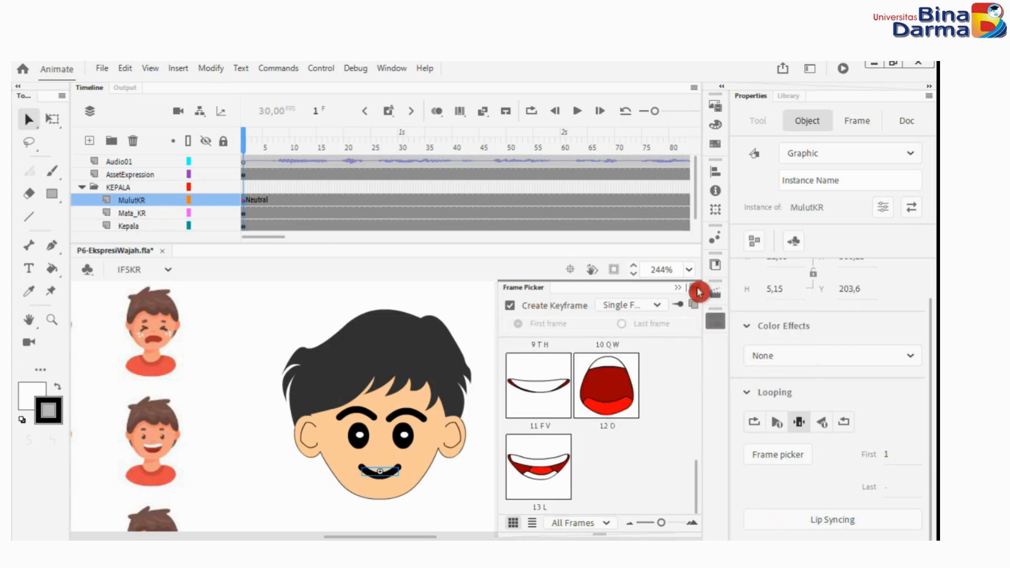
# Start Lip Syncing for the mouth symbol and assign mouth frame 5 AEi to the Ah viseme and frame 7 to the D viseme.
pyautogui.click(800, 502)
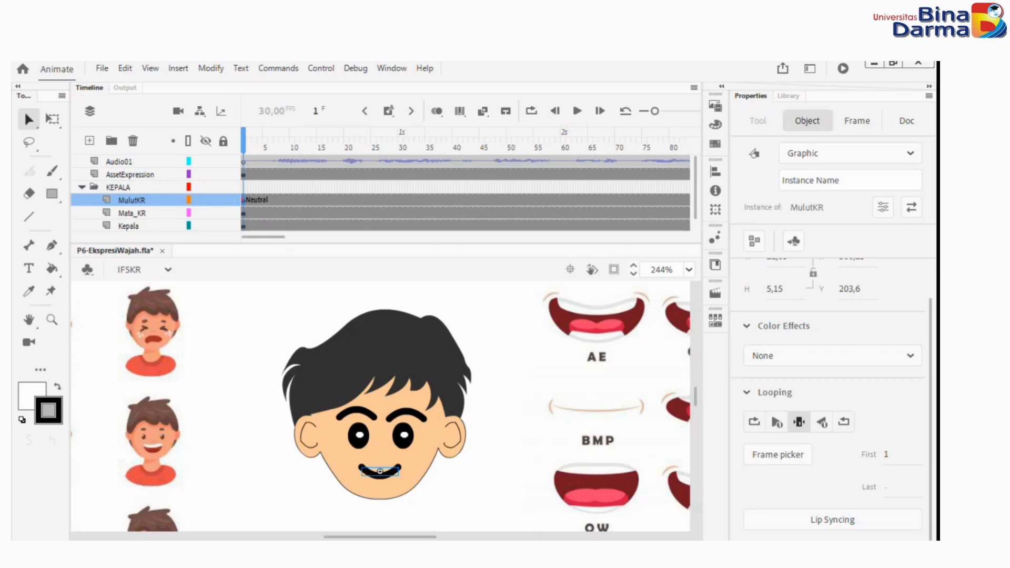
pyautogui.moveTo(407, 171); pyautogui.dragTo(508, 130)
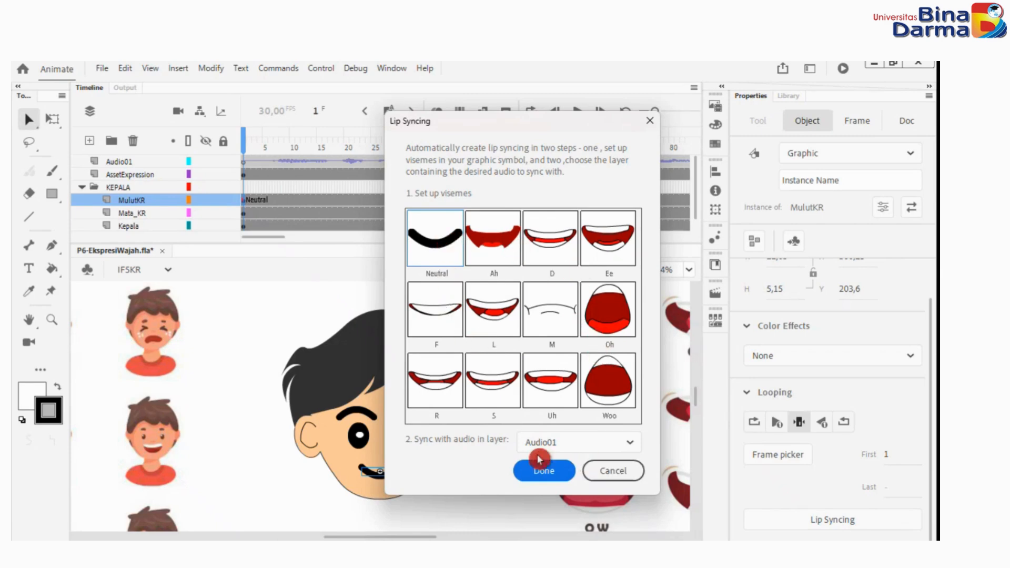
pyautogui.click(407, 247)
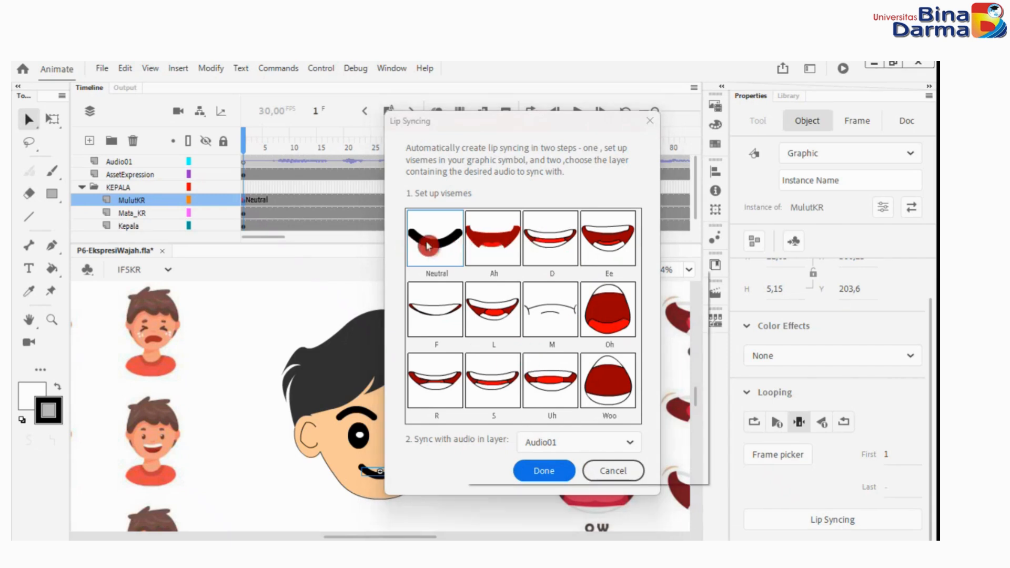
pyautogui.click(488, 301)
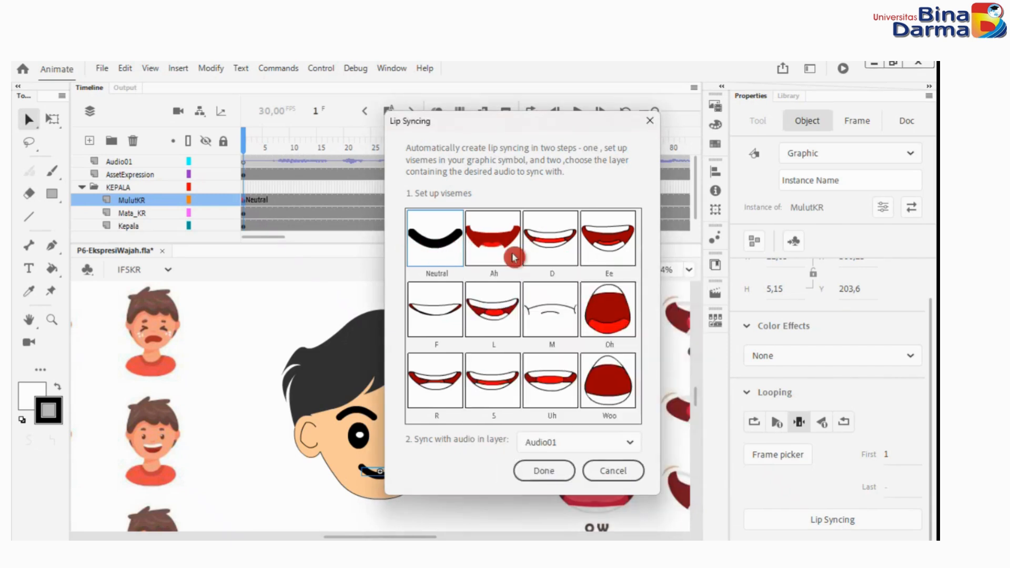
pyautogui.click(514, 254)
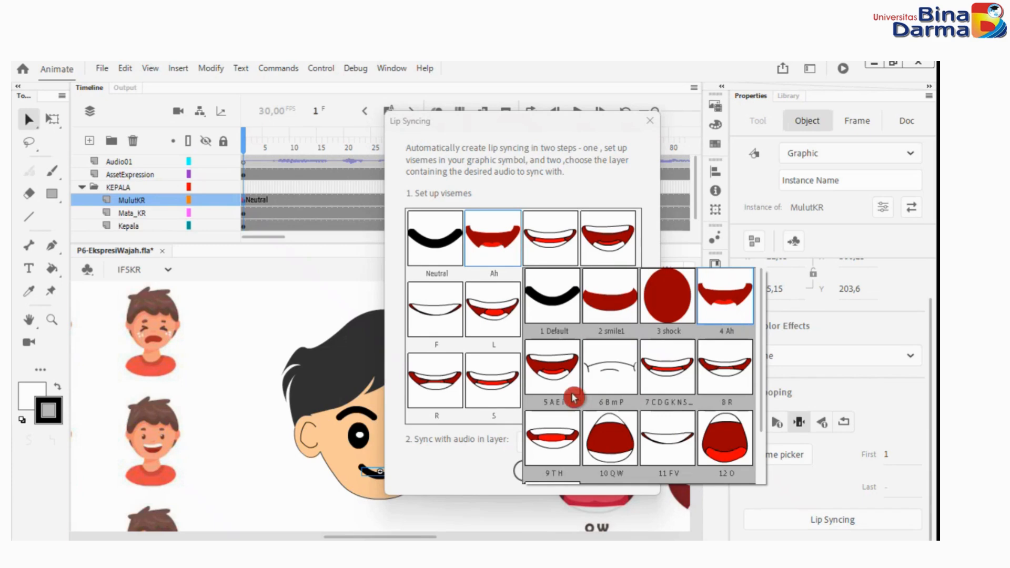
pyautogui.click(558, 377)
pyautogui.click(549, 247)
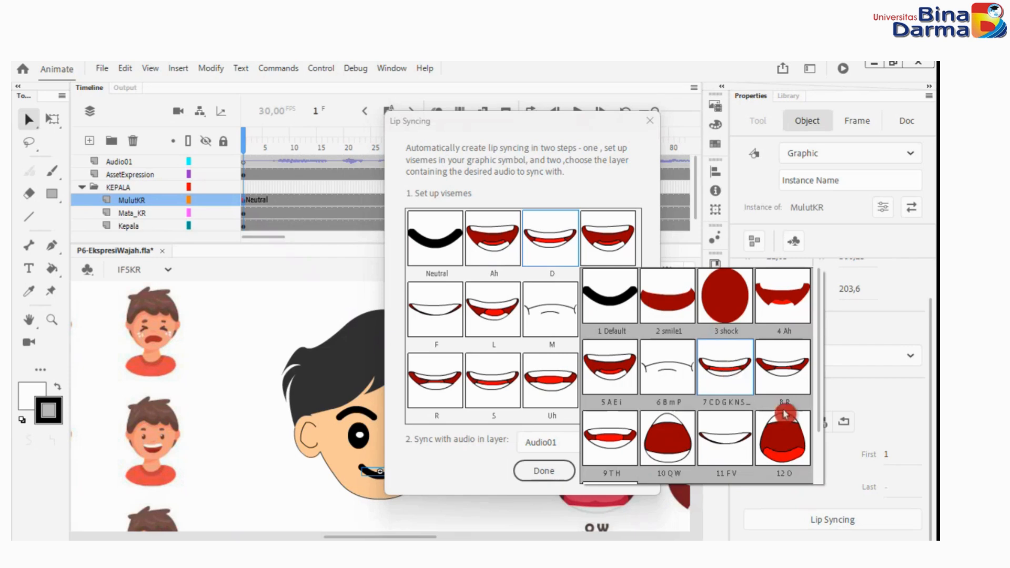
pyautogui.click(723, 383)
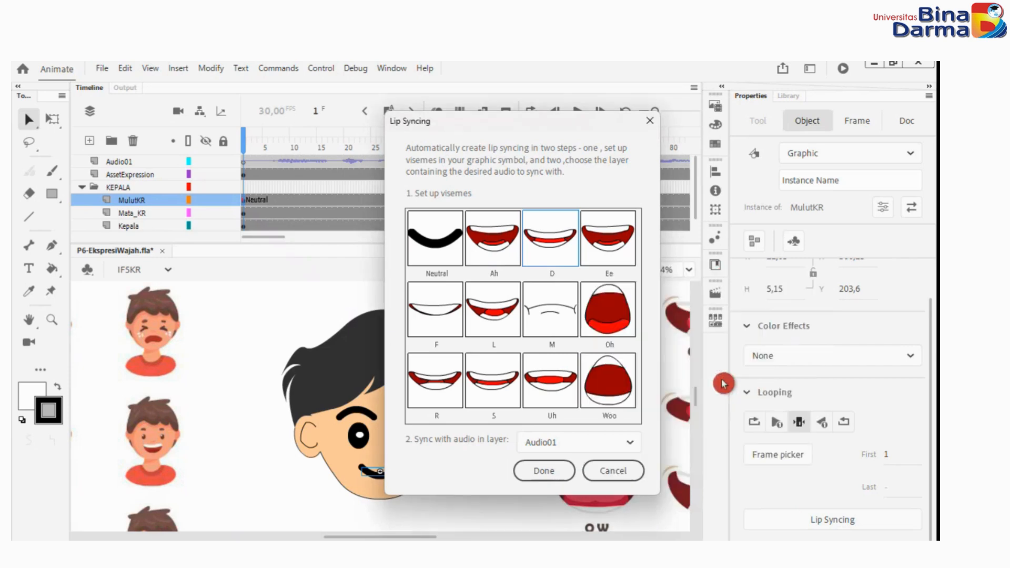
# Check which mouth frames are assigned to the M and Uh visemes, keeping both assignments.
pyautogui.click(565, 343)
pyautogui.click(666, 231)
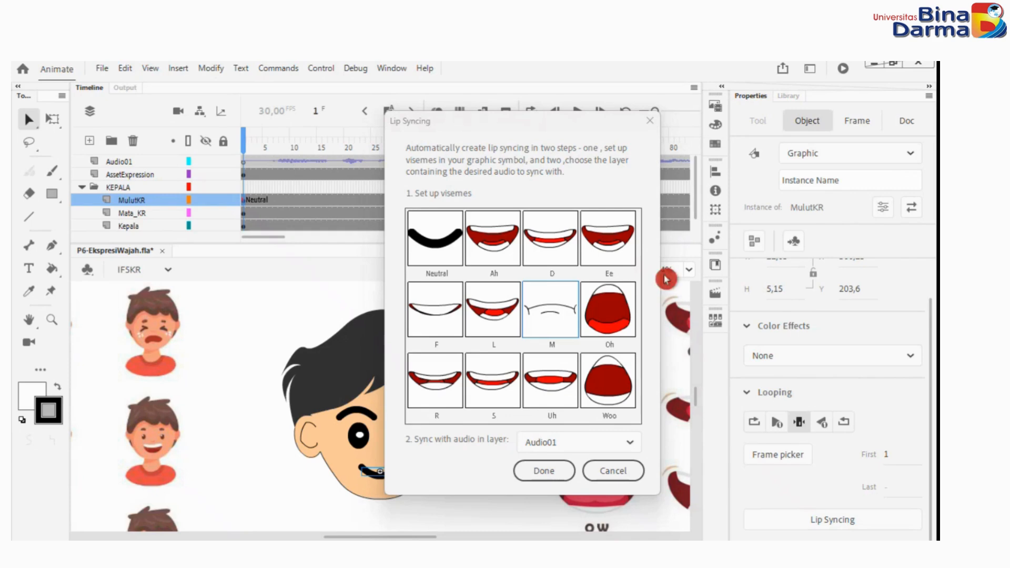
pyautogui.click(558, 385)
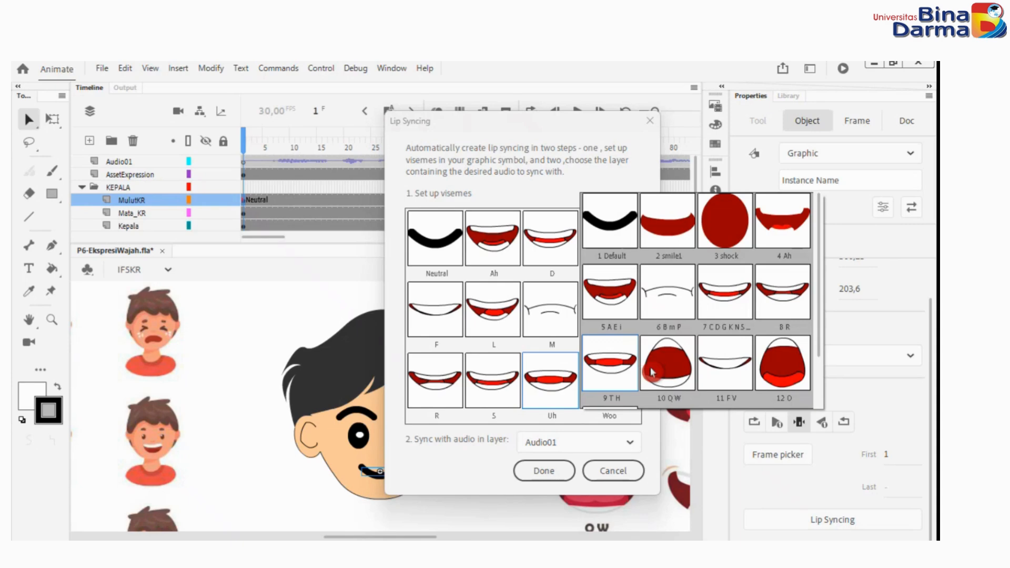
pyautogui.moveTo(819, 305); pyautogui.dragTo(813, 268)
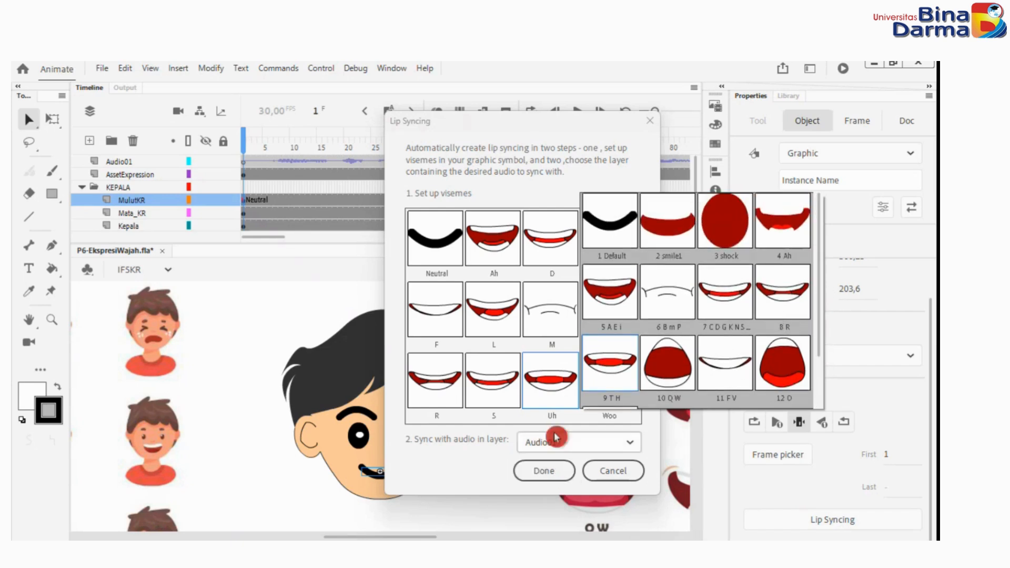
pyautogui.click(557, 361)
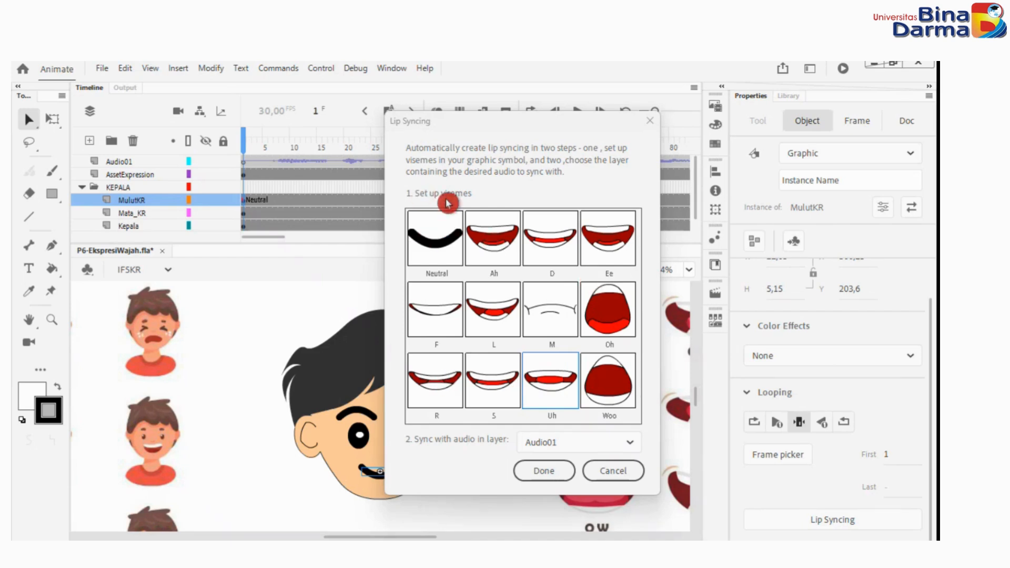
# Choose Audio01 as the audio layer to sync with and apply the lip sync to the mouth symbol.
pyautogui.click(625, 443)
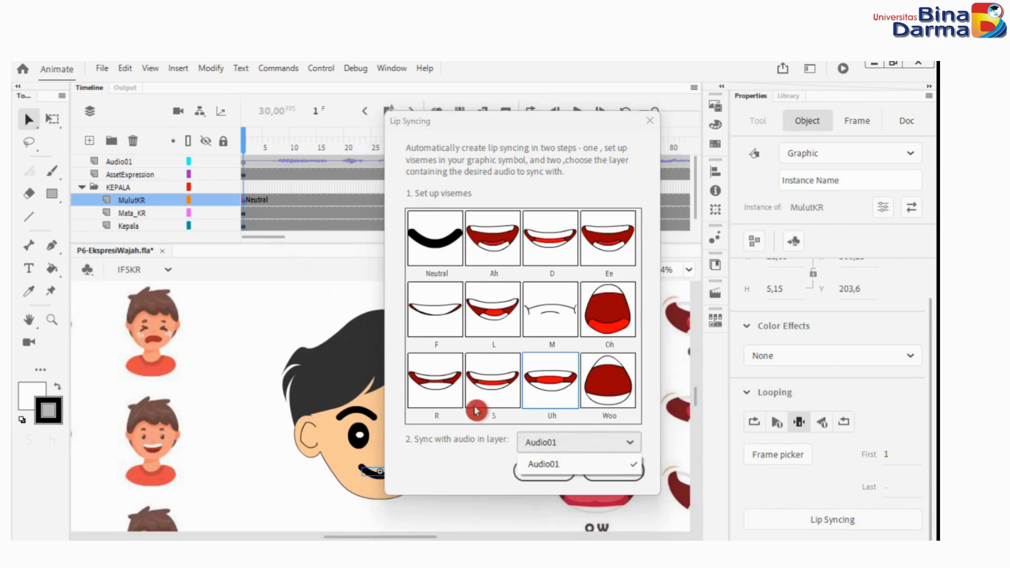
pyautogui.click(545, 464)
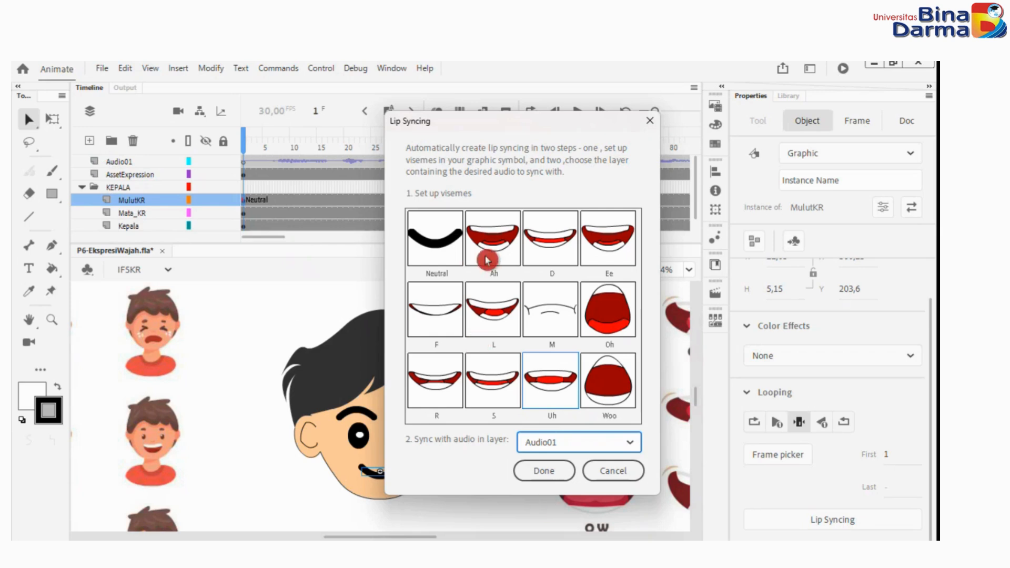
pyautogui.click(543, 471)
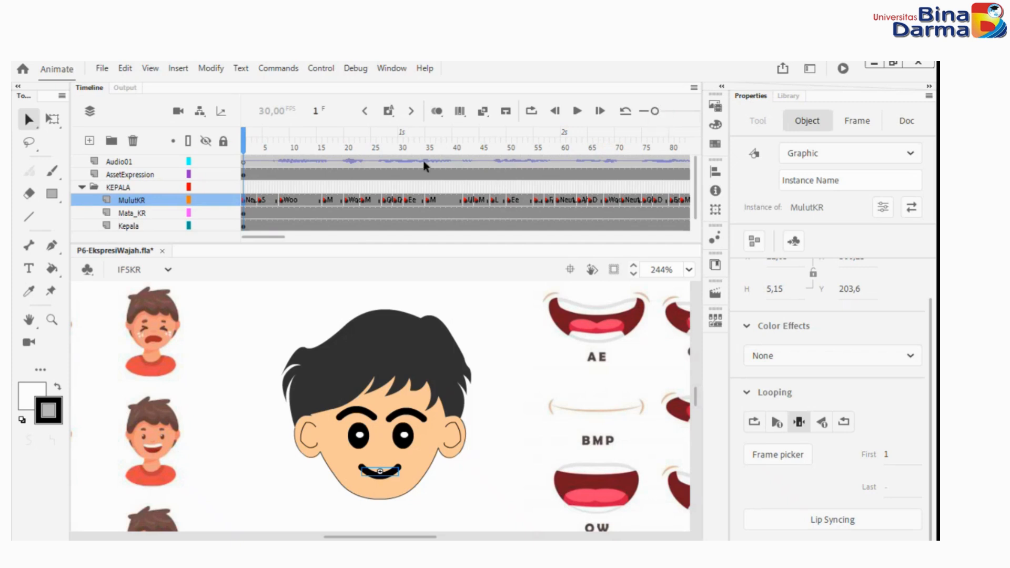
# Enlarge the timeline frames and scrub through them to review the mouth keyframes generated on the MulutKR layer.
pyautogui.click(929, 87)
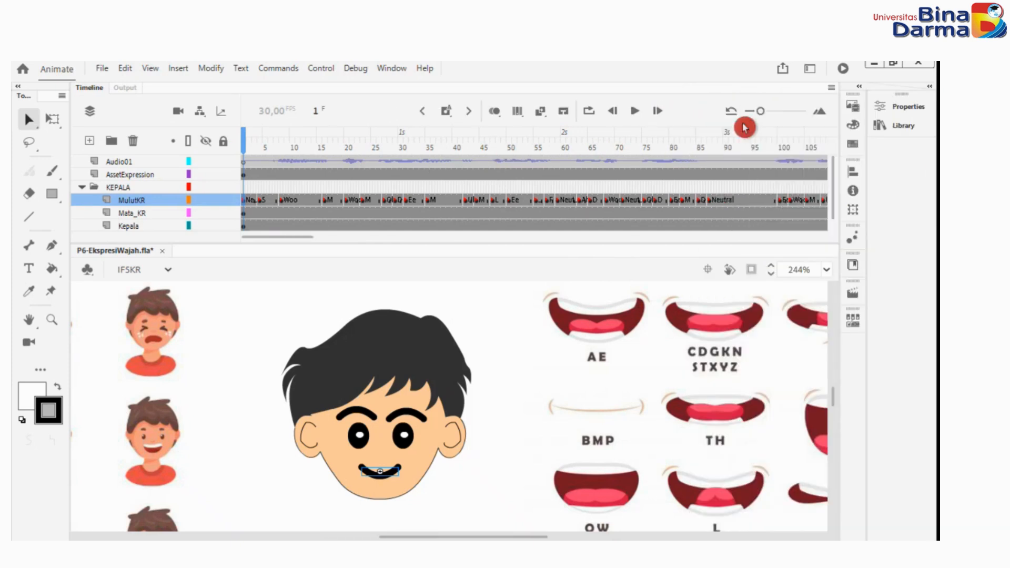
pyautogui.moveTo(762, 122); pyautogui.dragTo(786, 123)
pyautogui.click(252, 136)
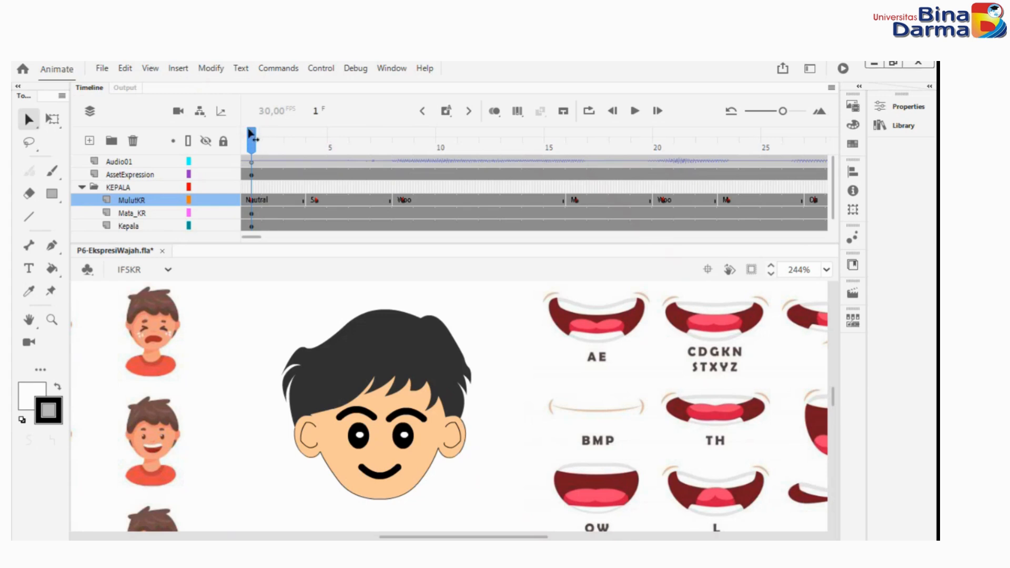
pyautogui.moveTo(252, 135); pyautogui.dragTo(227, 223)
# Change the eye symbol on the Mata_KR layer to the 2 SmileKR frame at frame 1.
pyautogui.click(409, 438)
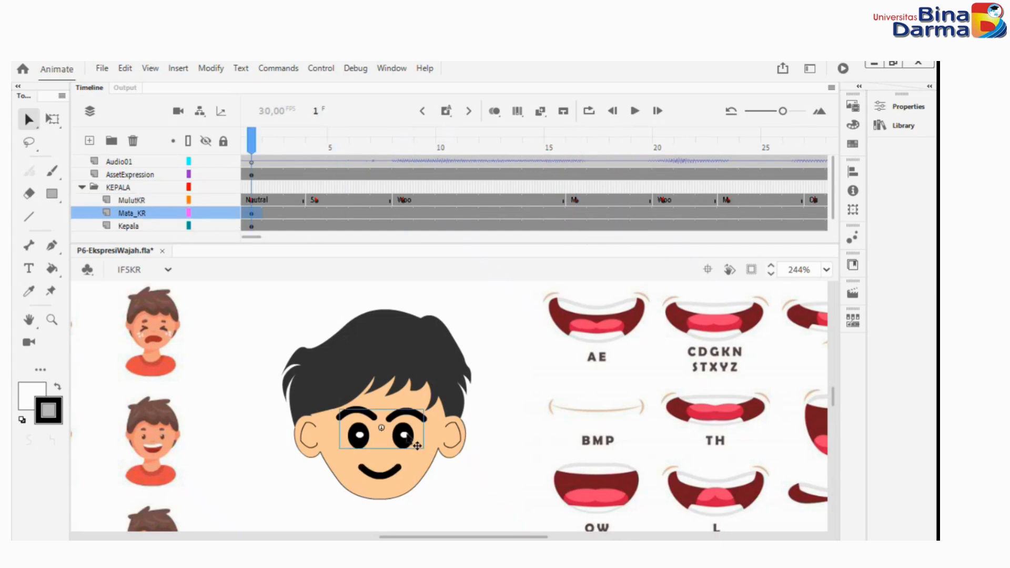
pyautogui.click(917, 109)
pyautogui.click(693, 484)
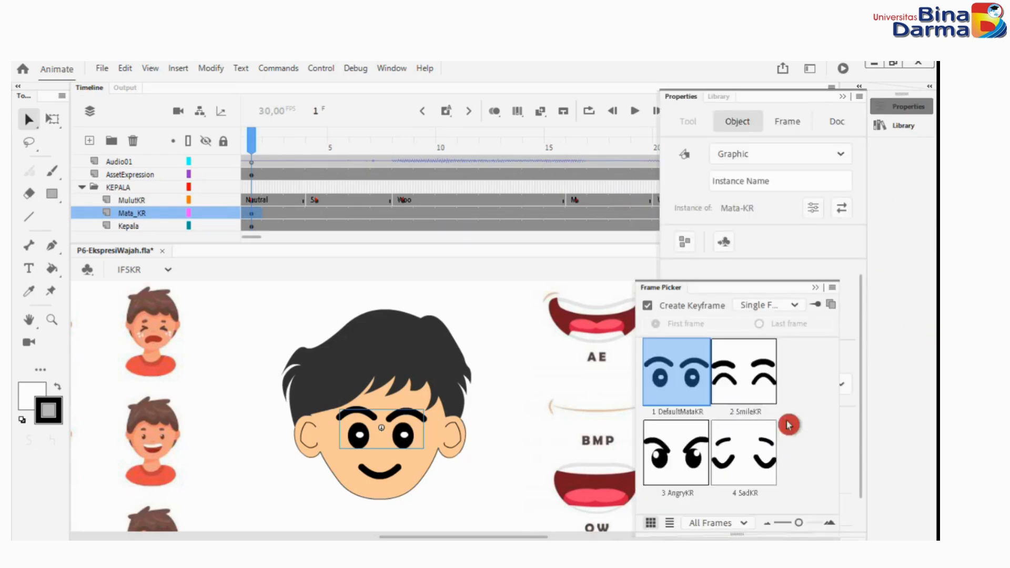
pyautogui.click(754, 384)
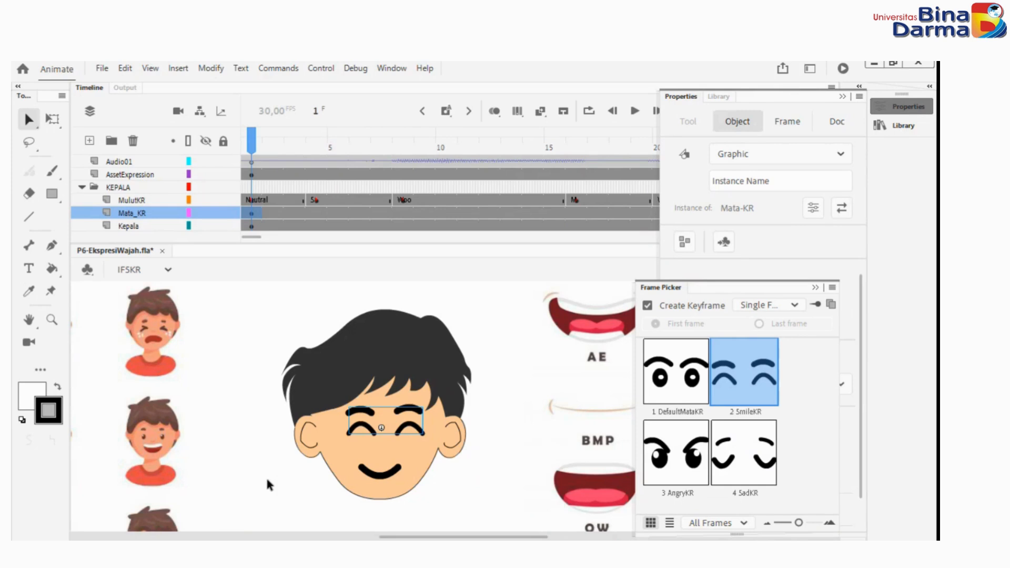
pyautogui.click(521, 276)
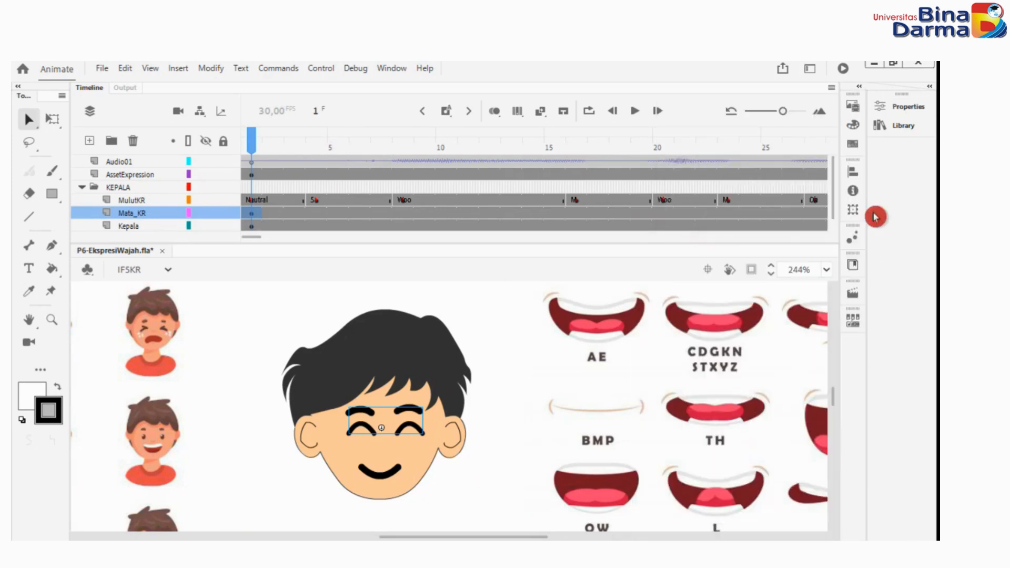
# Play the animation to the end and scrub back through its closing frames to check the mouth against the audio.
pyautogui.click(628, 114)
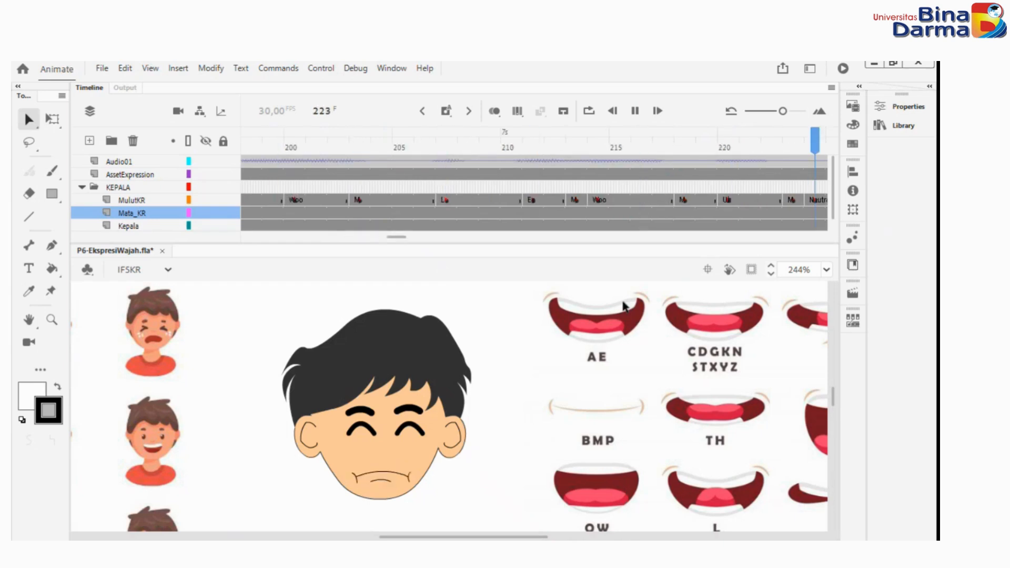
pyautogui.click(594, 137)
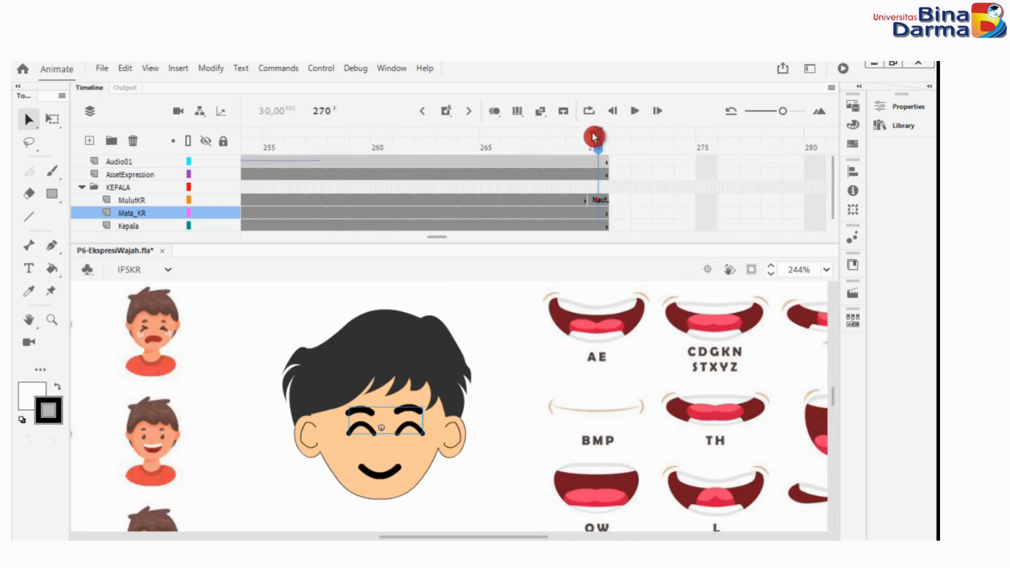
pyautogui.moveTo(596, 134); pyautogui.dragTo(359, 135)
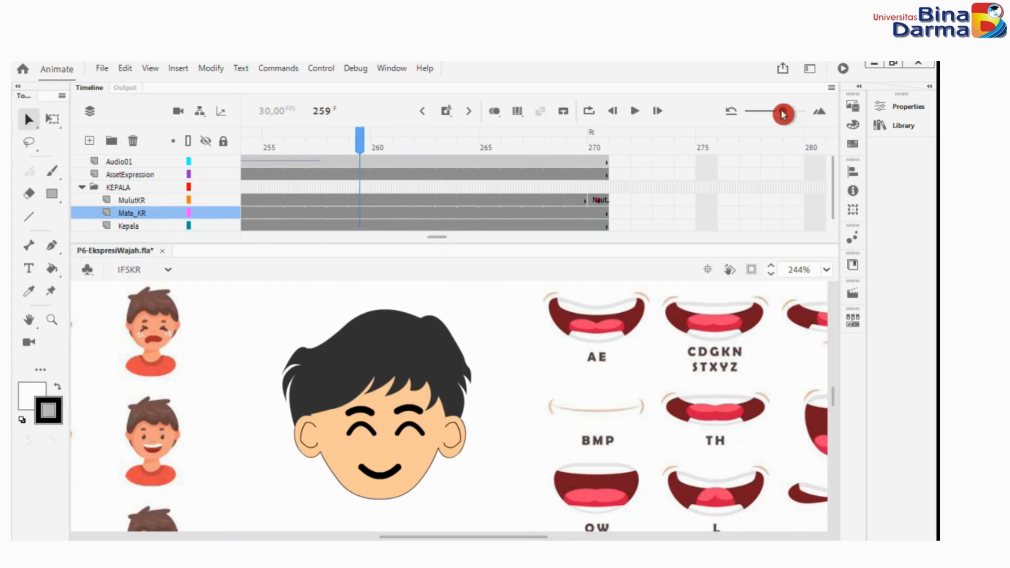
pyautogui.moveTo(783, 114); pyautogui.dragTo(768, 114)
pyautogui.moveTo(439, 237); pyautogui.dragTo(422, 235)
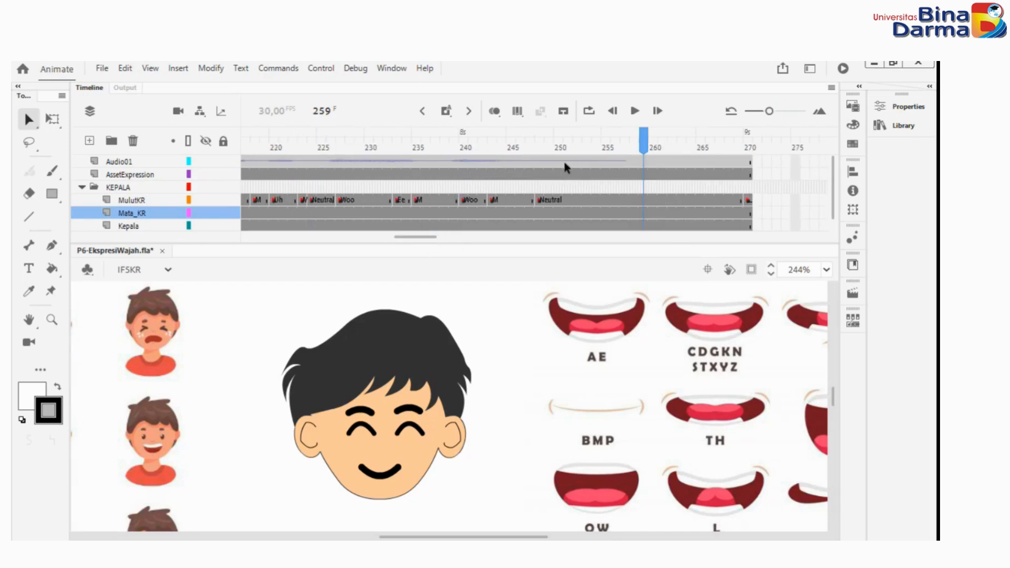
pyautogui.moveTo(644, 137); pyautogui.dragTo(302, 138)
pyautogui.moveTo(427, 238); pyautogui.dragTo(203, 229)
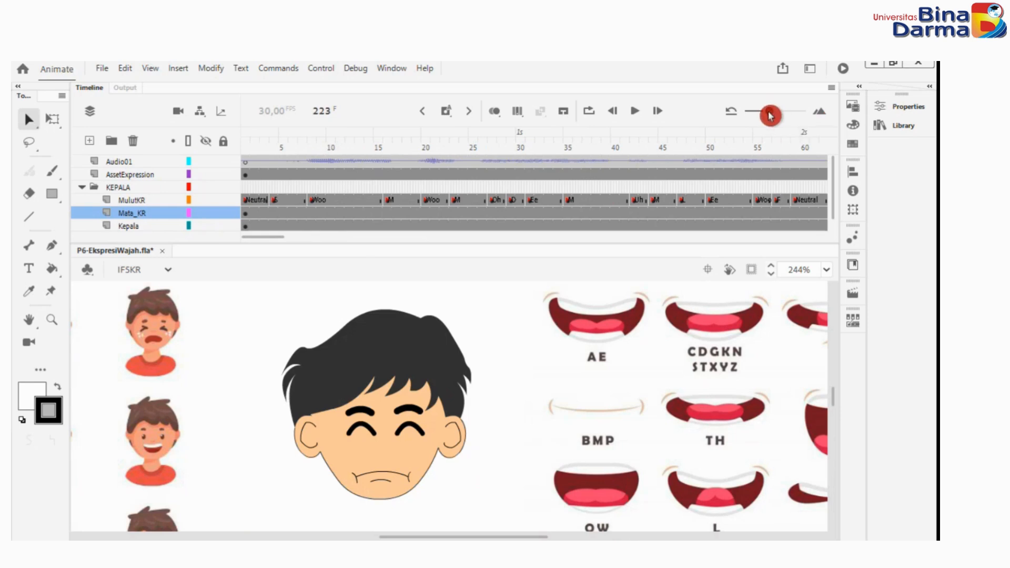
pyautogui.moveTo(768, 112); pyautogui.dragTo(763, 115)
# Scrub from the start to frame 59 and switch the eye symbol on Mata_KR to 1 DefaultMataKR there.
pyautogui.click(249, 139)
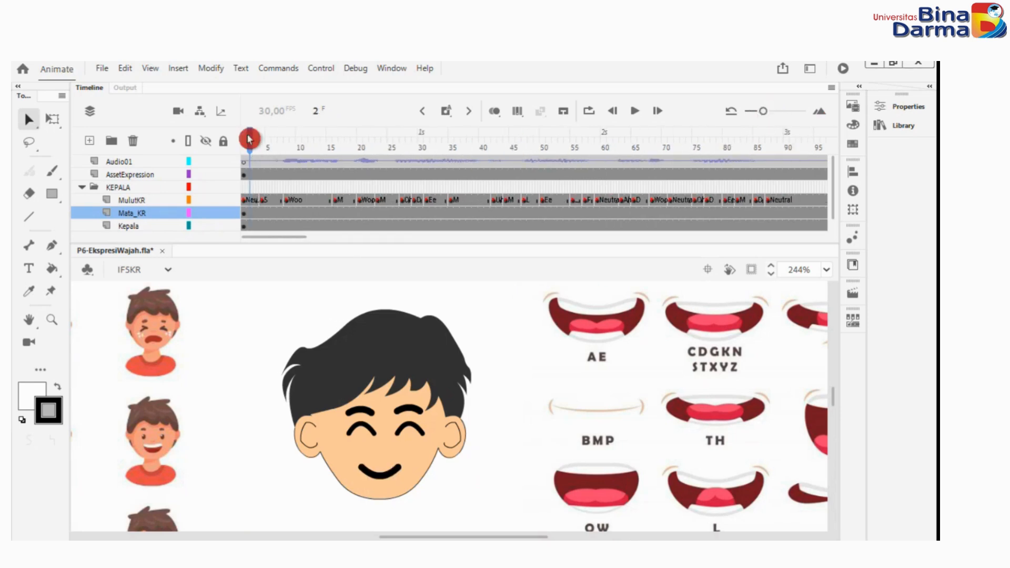
pyautogui.moveTo(251, 137); pyautogui.dragTo(599, 243)
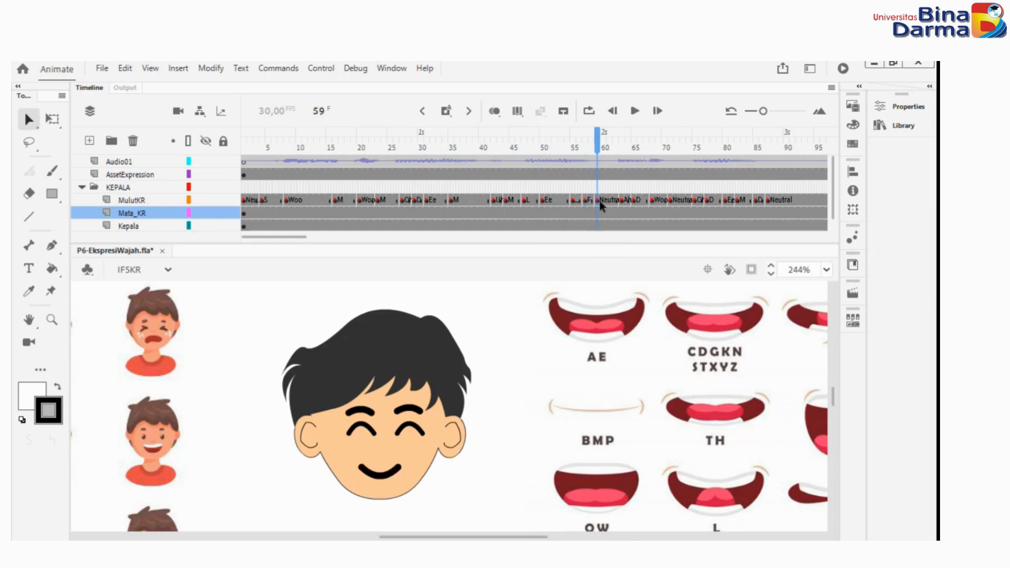
pyautogui.click(881, 108)
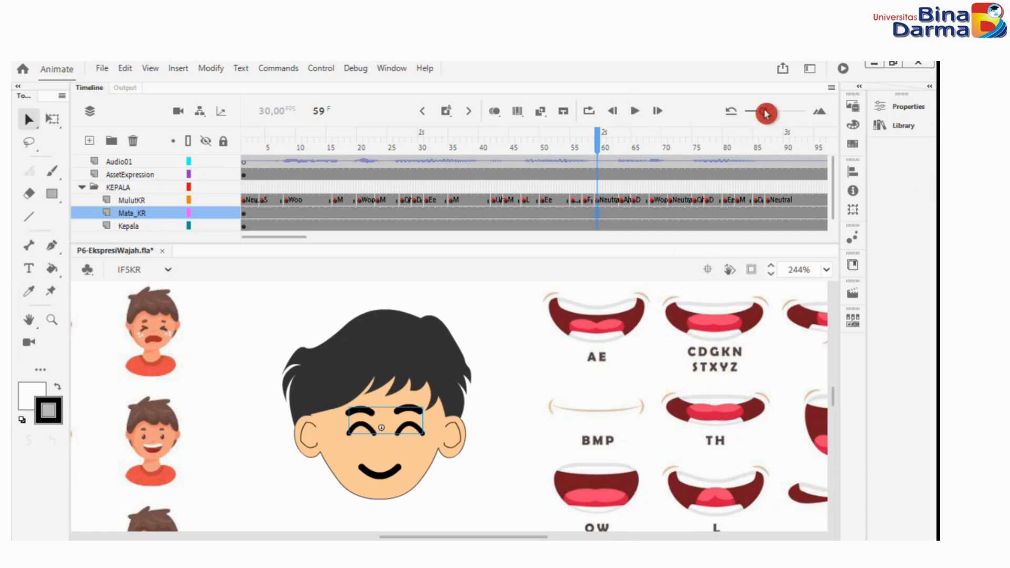
pyautogui.moveTo(764, 111); pyautogui.dragTo(767, 115)
pyautogui.click(917, 132)
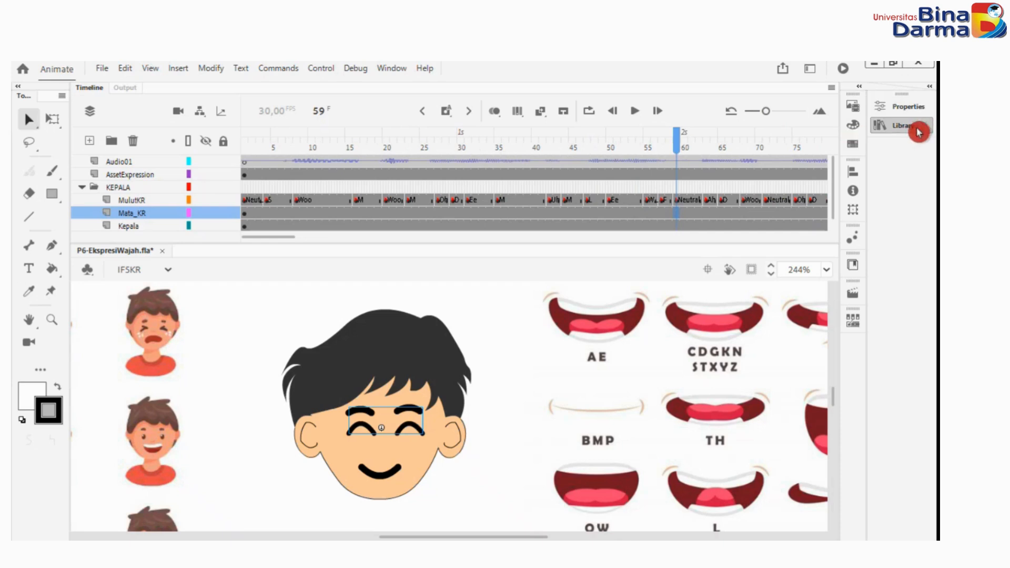
pyautogui.click(711, 482)
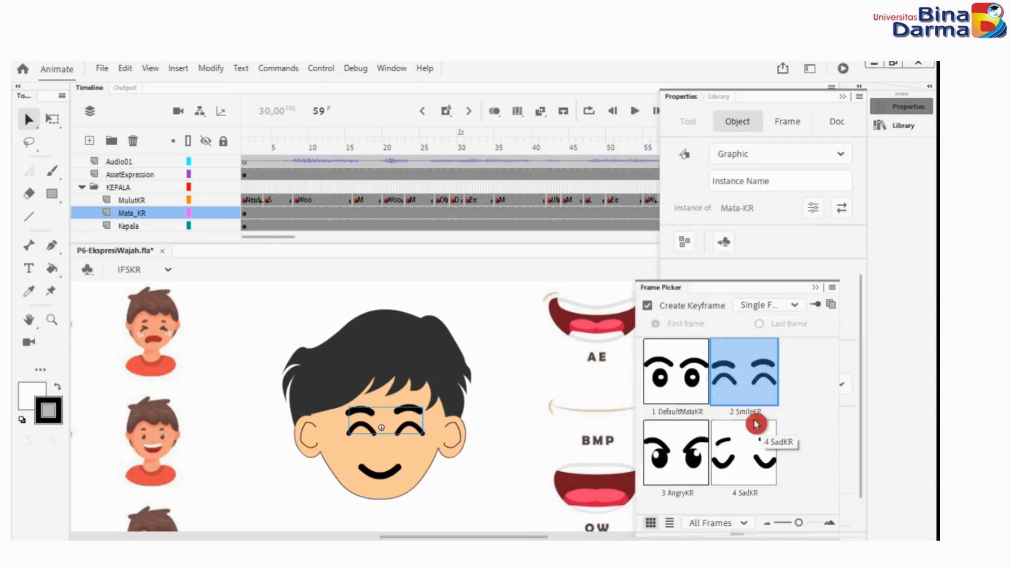
pyautogui.click(673, 382)
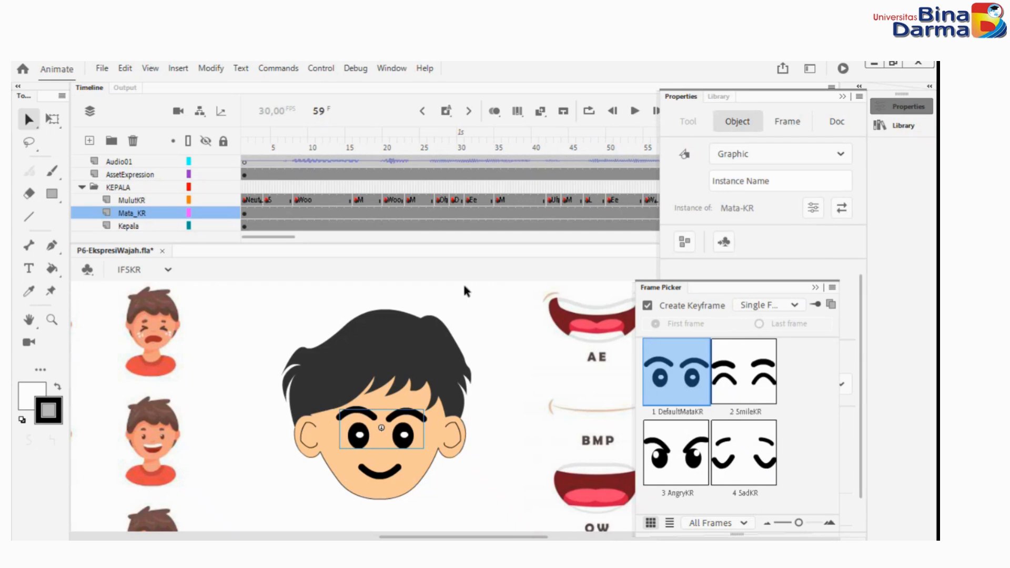
pyautogui.click(477, 287)
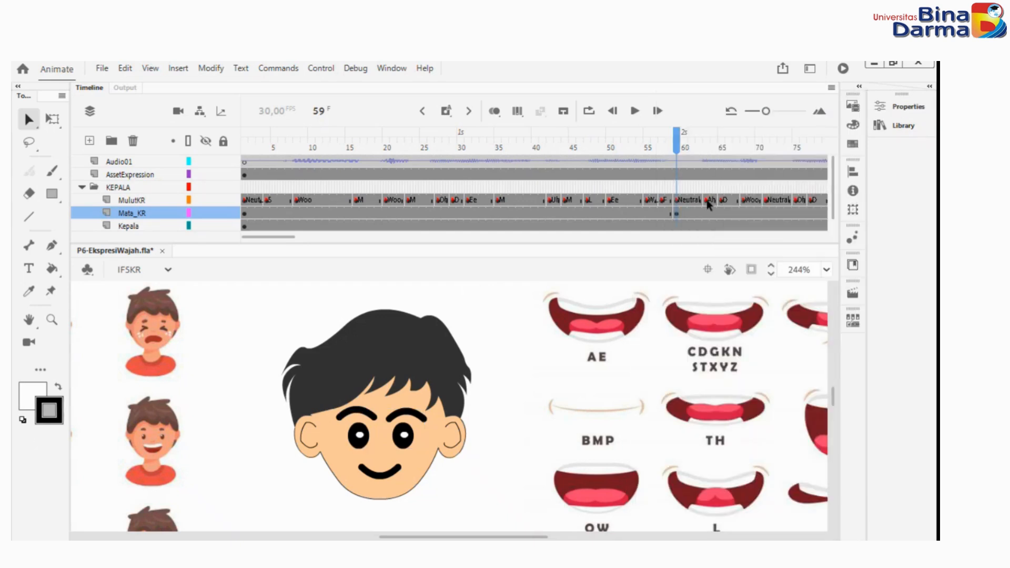
# Switch the eye symbol on the Mata_KR layer to the 2 SmileKR expression at frame 62.
pyautogui.click(710, 204)
pyautogui.click(702, 140)
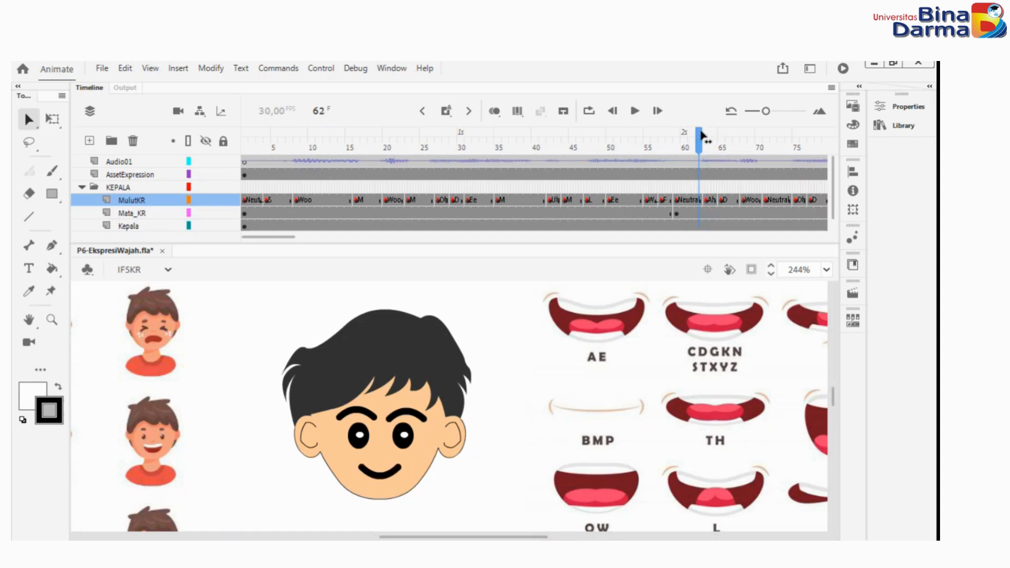
pyautogui.click(896, 128)
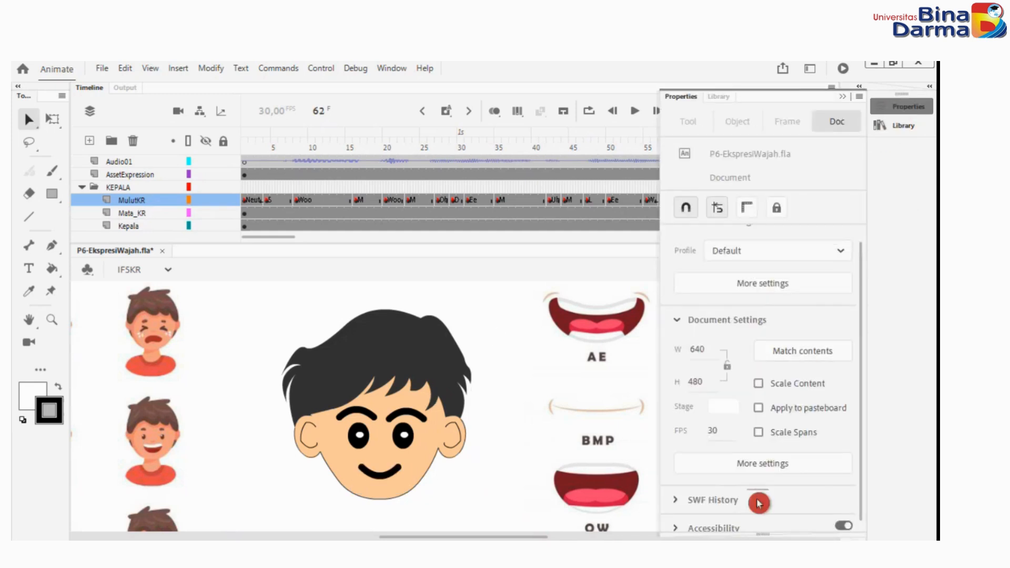
pyautogui.scroll(-1, 762, 478)
pyautogui.click(412, 444)
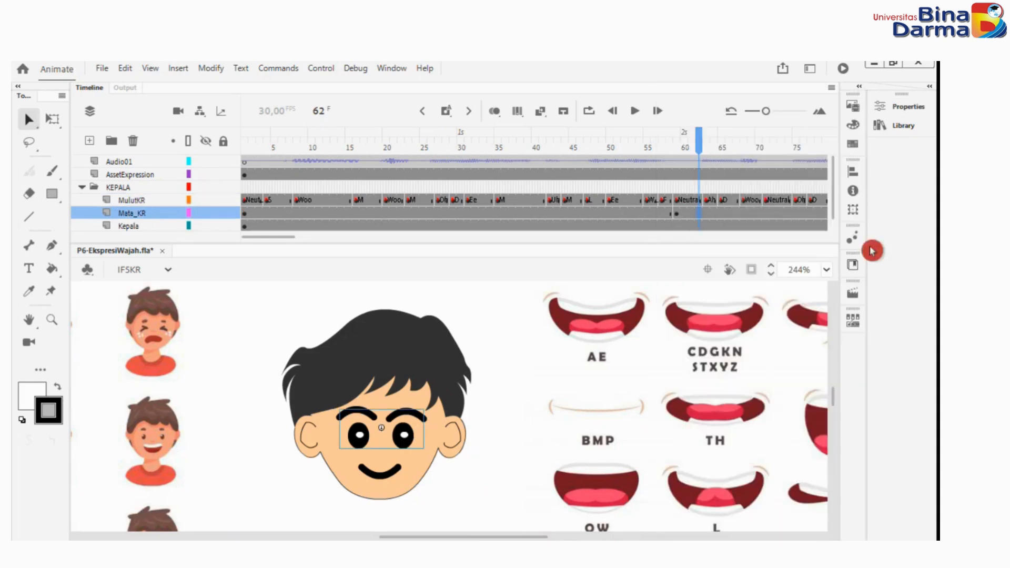
pyautogui.click(901, 107)
pyautogui.click(707, 471)
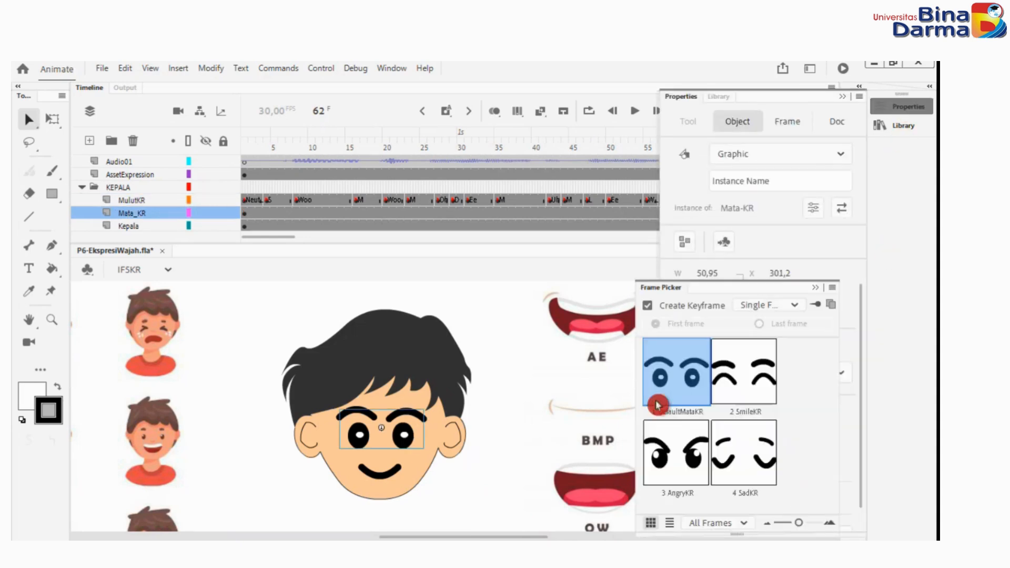
pyautogui.click(754, 388)
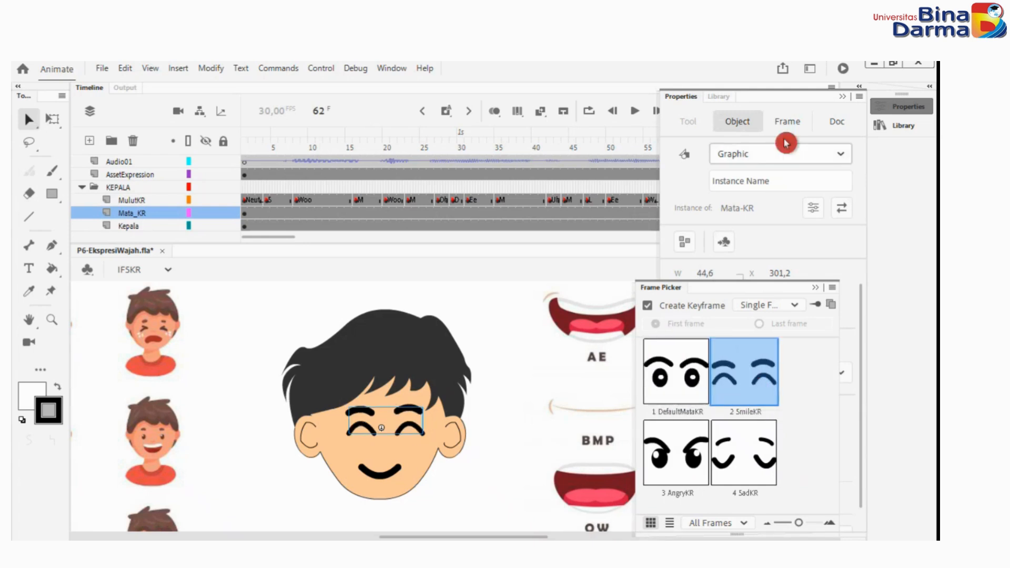
pyautogui.click(604, 257)
# Play on from frame 68, return to frame 100 and set the Mata_KR eye symbol to 1 DefaultMataKR.
pyautogui.moveTo(704, 138); pyautogui.dragTo(744, 147)
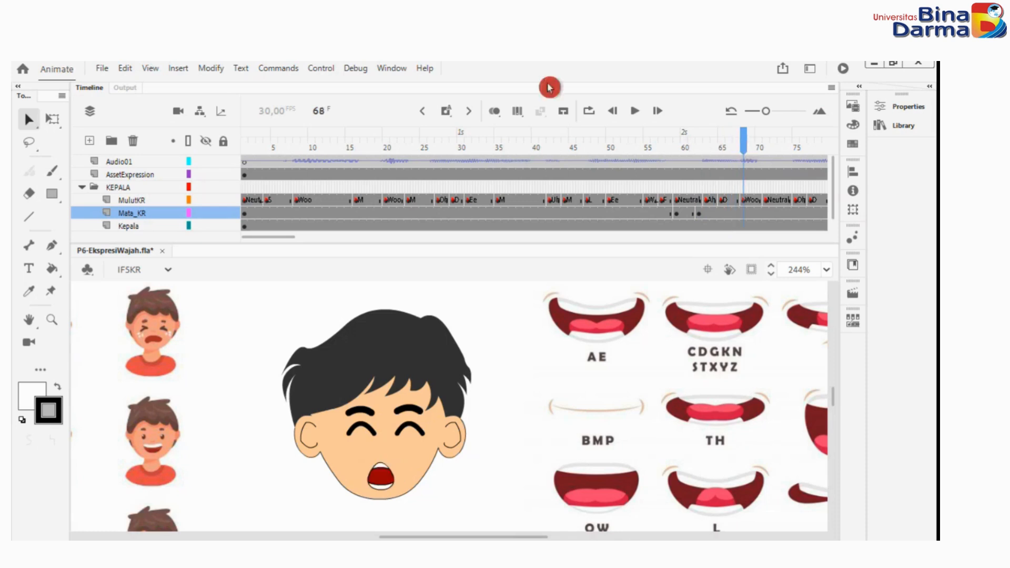
pyautogui.click(634, 112)
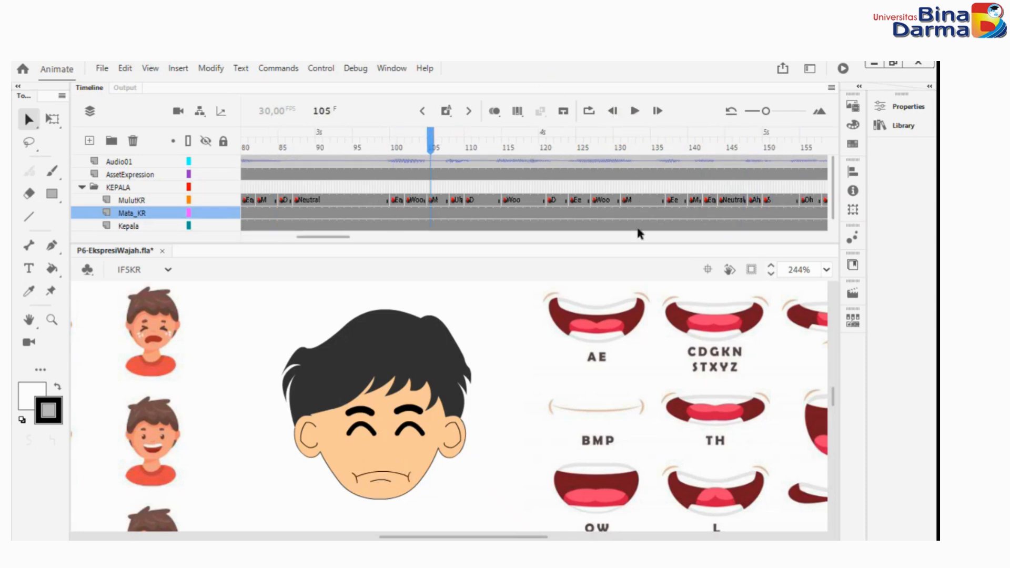
pyautogui.moveTo(427, 121)
pyautogui.mouseDown()
pyautogui.moveTo(387, 129)
pyautogui.moveTo(395, 135)
pyautogui.mouseUp()
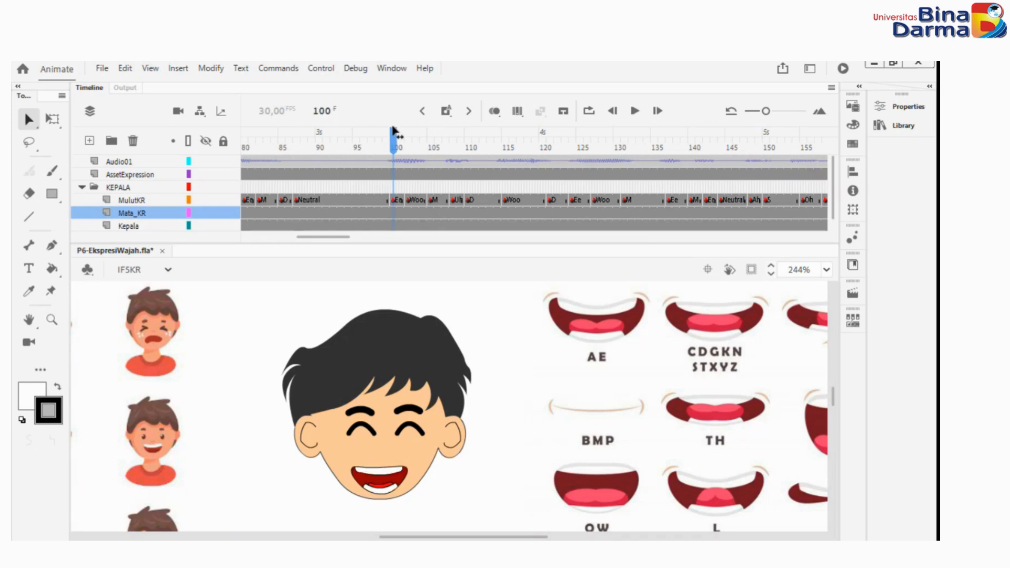
pyautogui.click(453, 259)
pyautogui.click(401, 429)
pyautogui.click(915, 335)
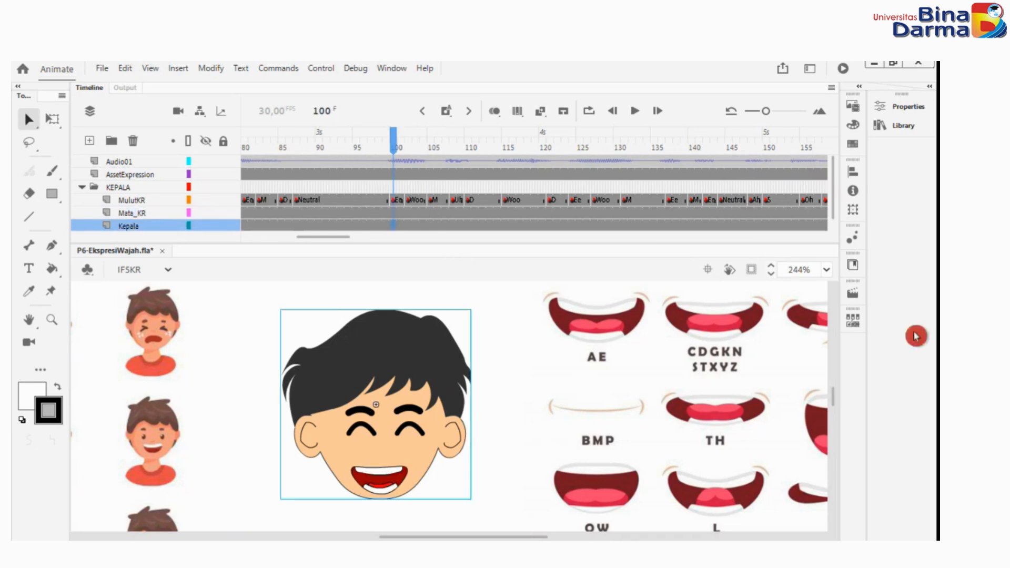
pyautogui.click(419, 431)
pyautogui.click(894, 108)
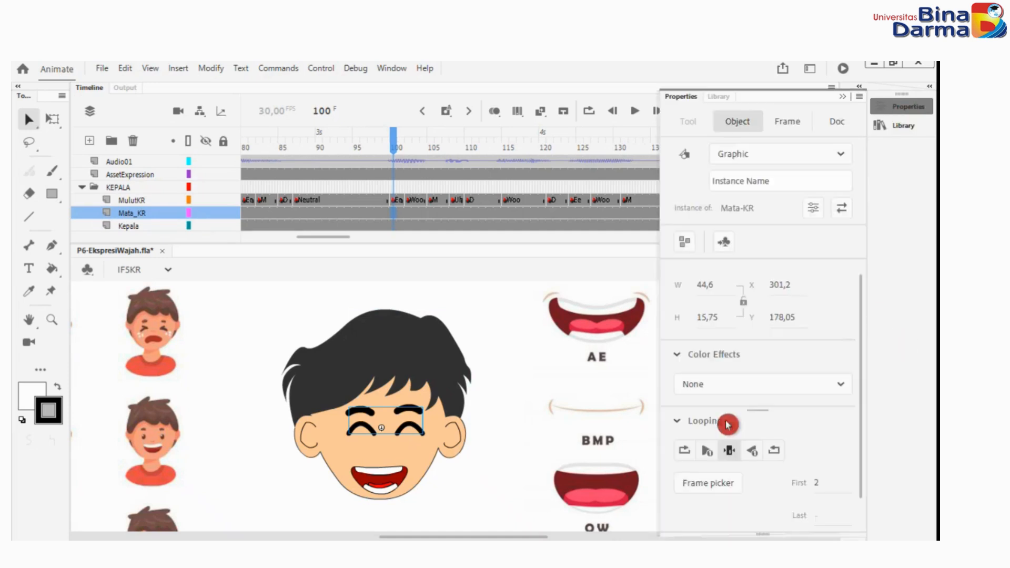
pyautogui.click(680, 482)
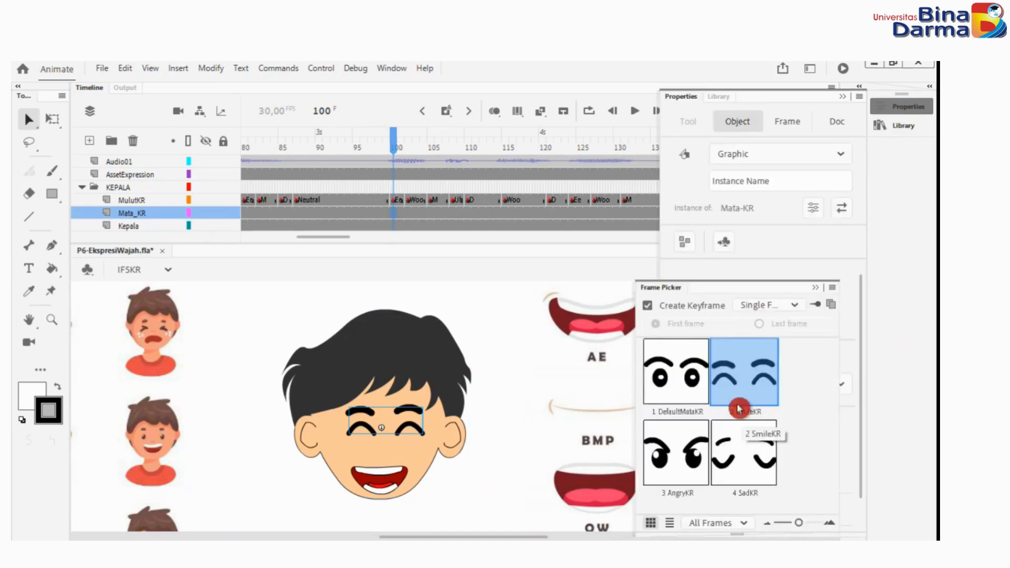
pyautogui.click(680, 377)
# Advance to frame 131 and change the eyes on the Mata_KR layer to 2 SmileKR.
pyautogui.moveTo(376, 127); pyautogui.dragTo(623, 225)
pyautogui.click(887, 127)
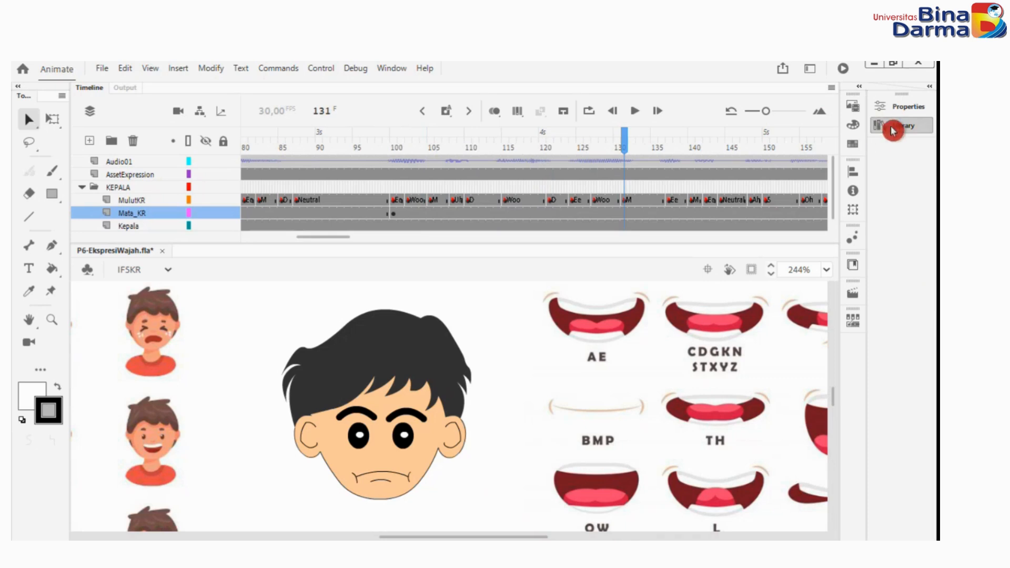
pyautogui.click(900, 110)
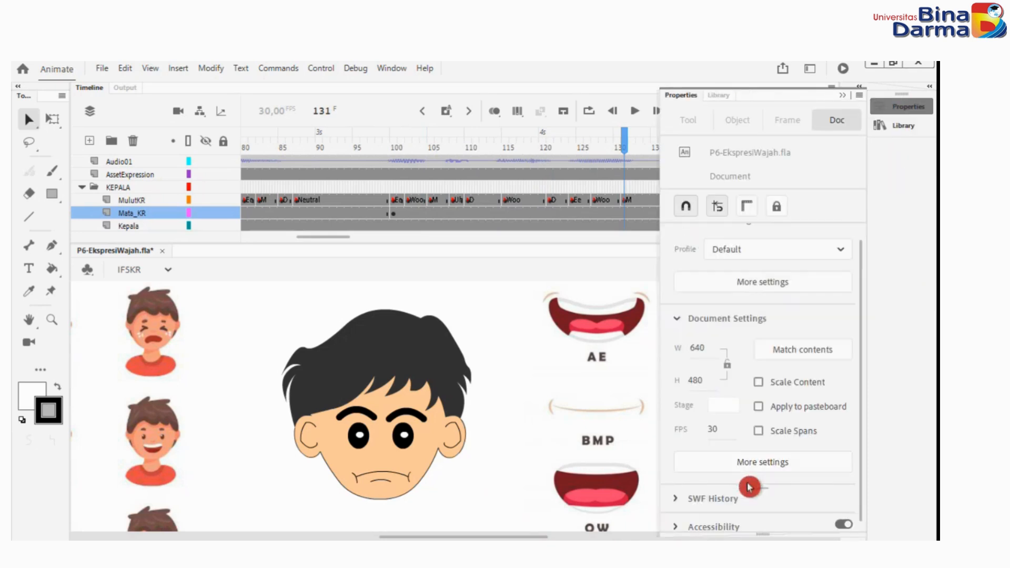
pyautogui.click(419, 428)
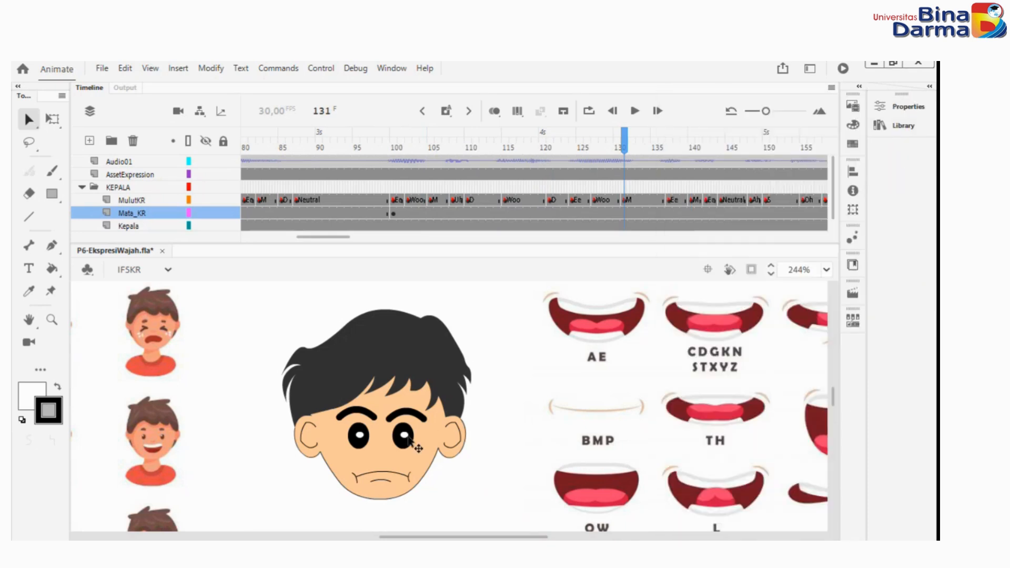
pyautogui.click(896, 117)
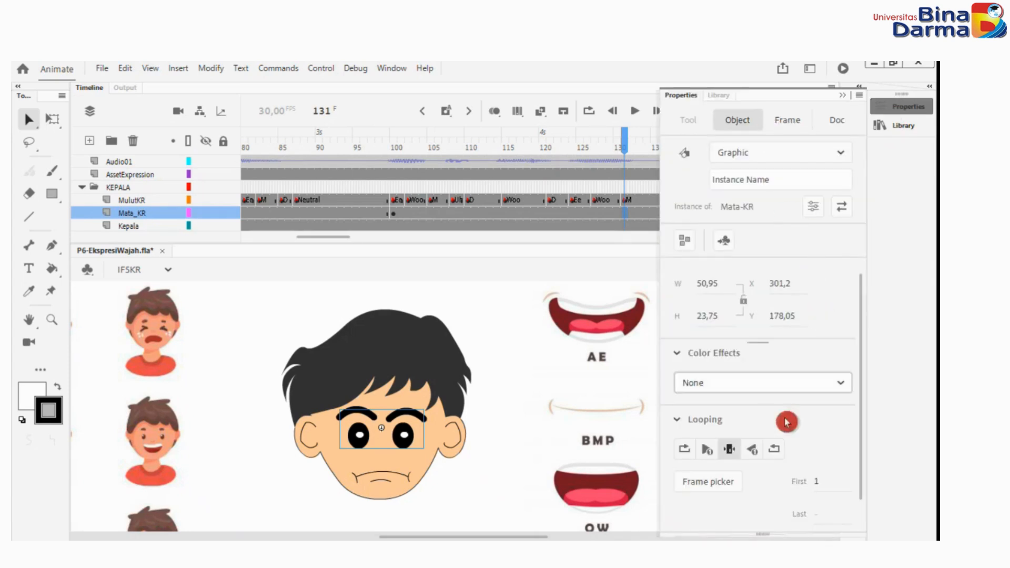
pyautogui.click(707, 481)
pyautogui.click(752, 376)
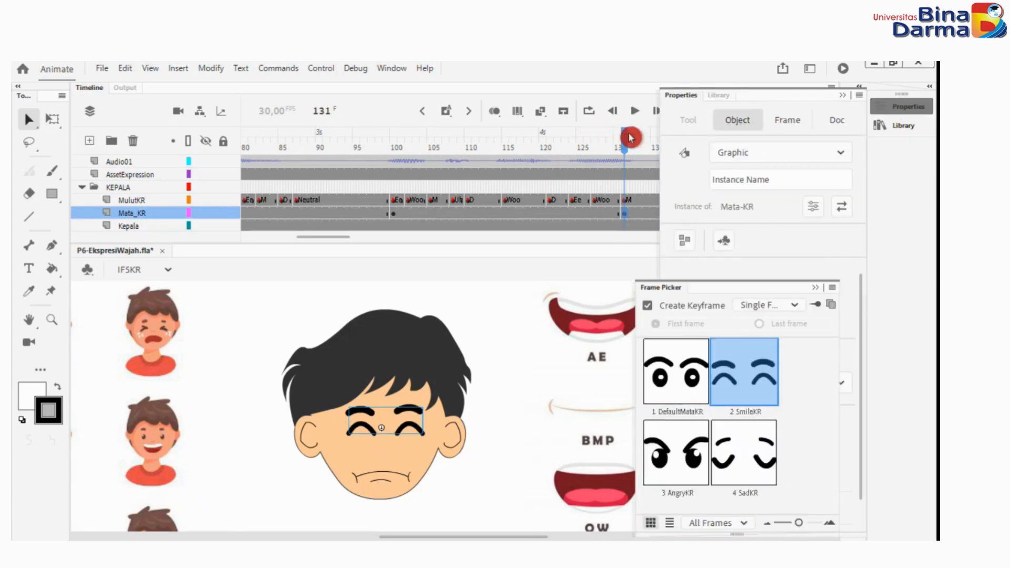
# Move to frame 137 and set the eye symbol on the Mata_KR layer to 1 DefaultMataKR.
pyautogui.click(631, 138)
pyautogui.moveTo(642, 141); pyautogui.dragTo(671, 154)
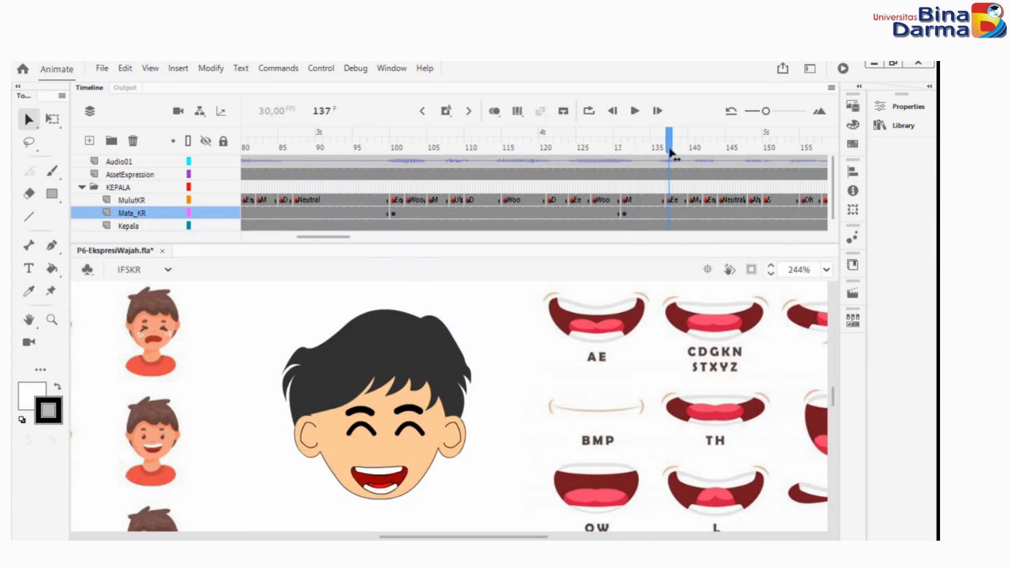
pyautogui.click(902, 109)
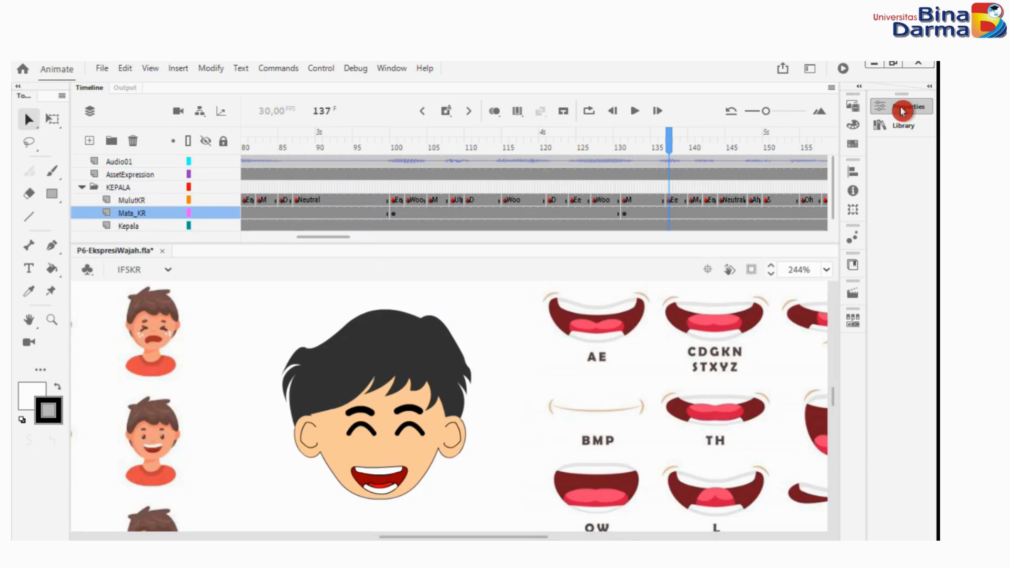
pyautogui.click(903, 109)
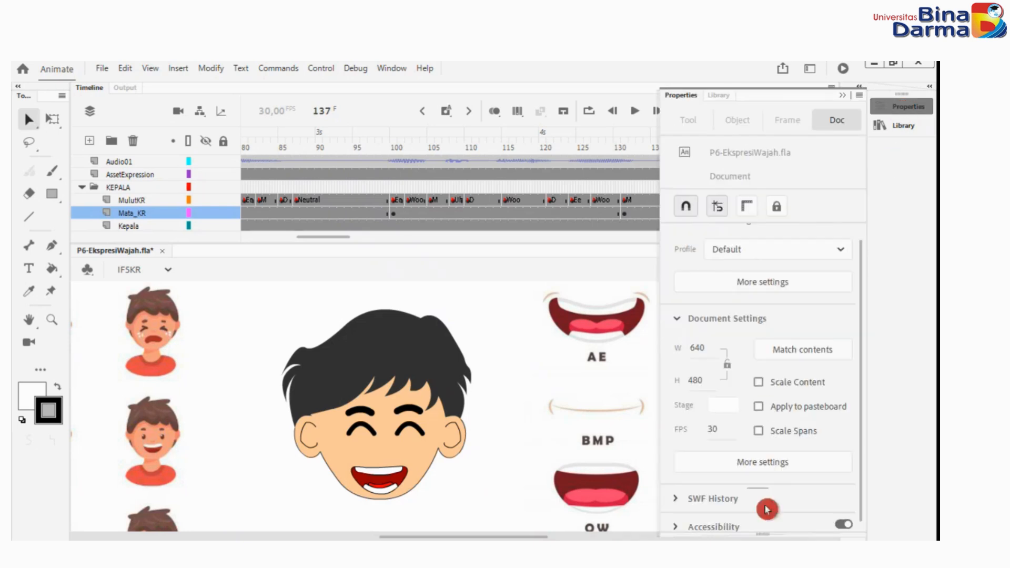
pyautogui.click(429, 438)
pyautogui.click(902, 108)
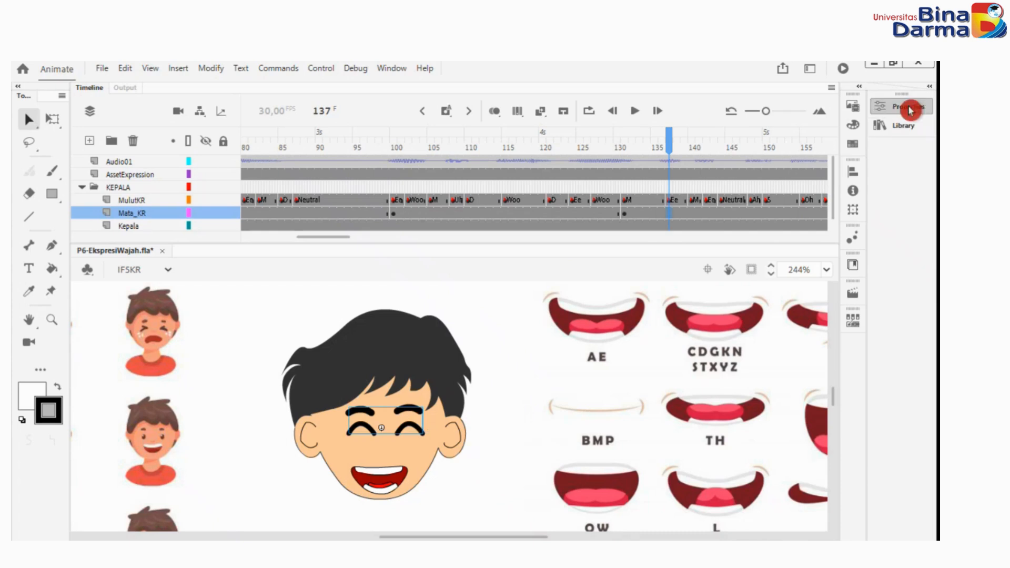
pyautogui.click(699, 479)
pyautogui.click(676, 371)
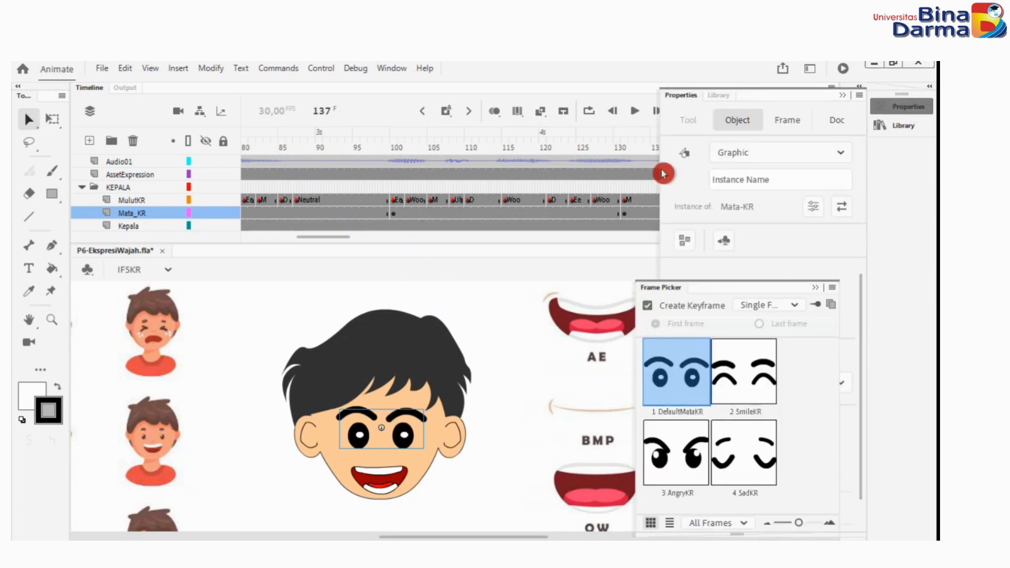
pyautogui.click(847, 97)
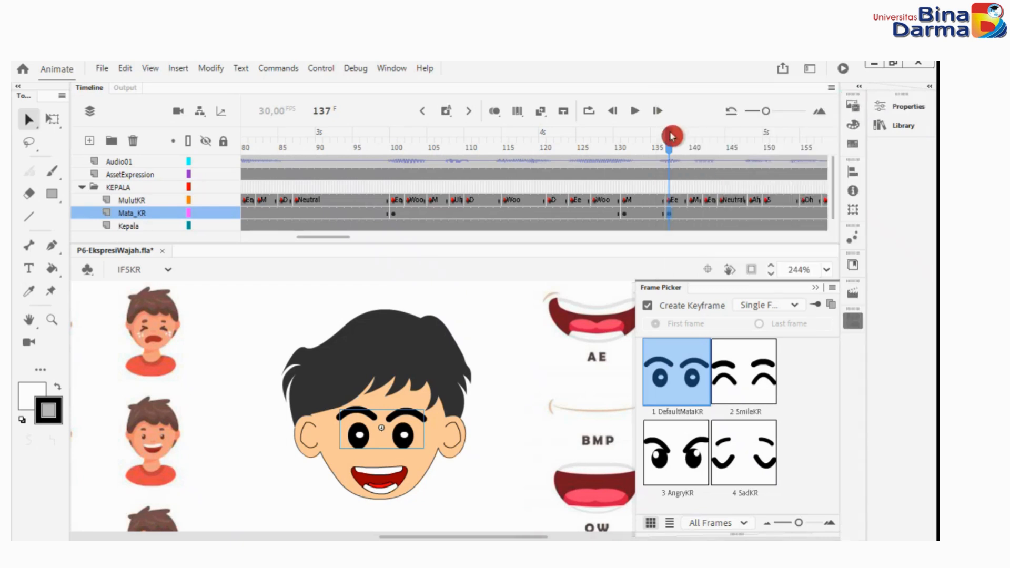
# Move to frame 168, where the mouth turns Neutral, and set the Mata_KR eye symbol to 2 SmileKR.
pyautogui.moveTo(672, 135); pyautogui.dragTo(642, 150)
pyautogui.click(905, 106)
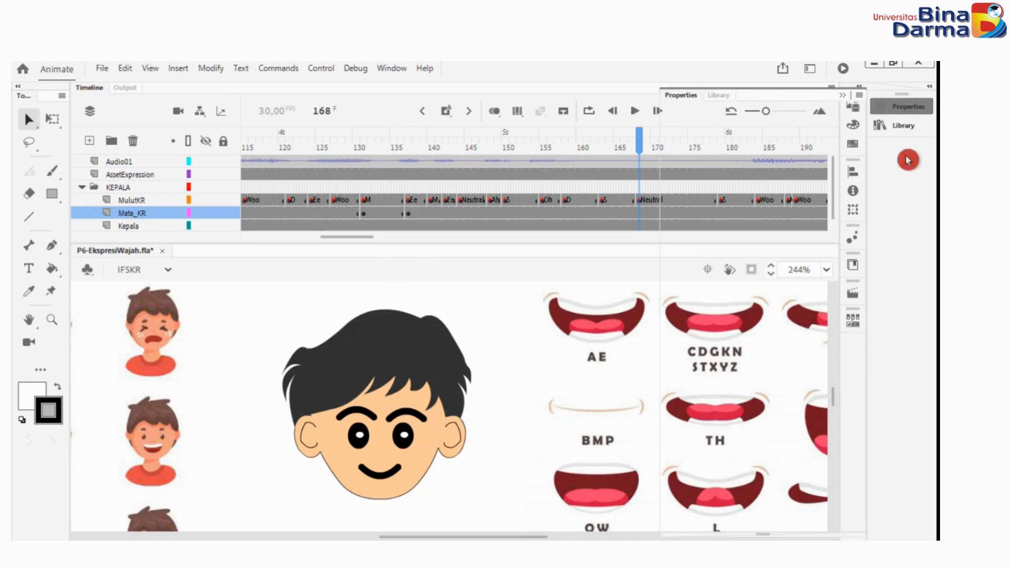
pyautogui.click(421, 442)
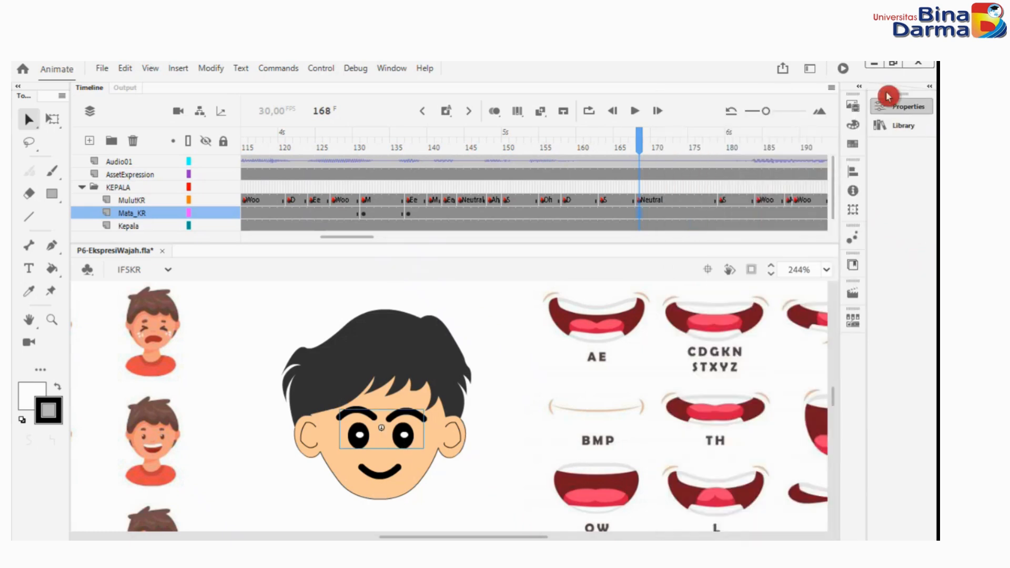
pyautogui.click(903, 106)
pyautogui.click(705, 481)
pyautogui.click(751, 315)
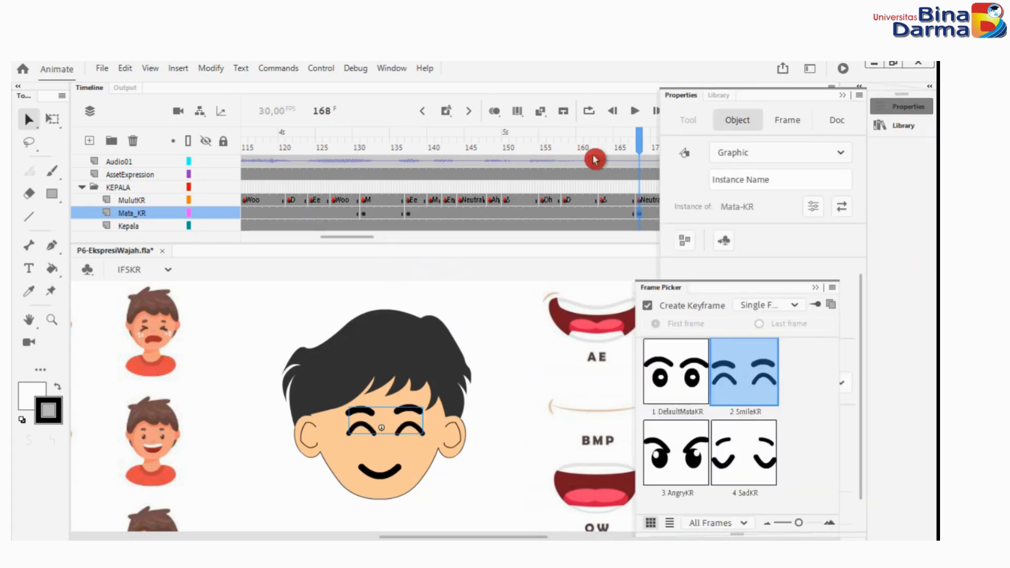
# Advance to frame 178, just before the mouth opens again, and set the Mata_KR eye symbol to 1 DefaultMataKR.
pyautogui.click(640, 139)
pyautogui.click(718, 203)
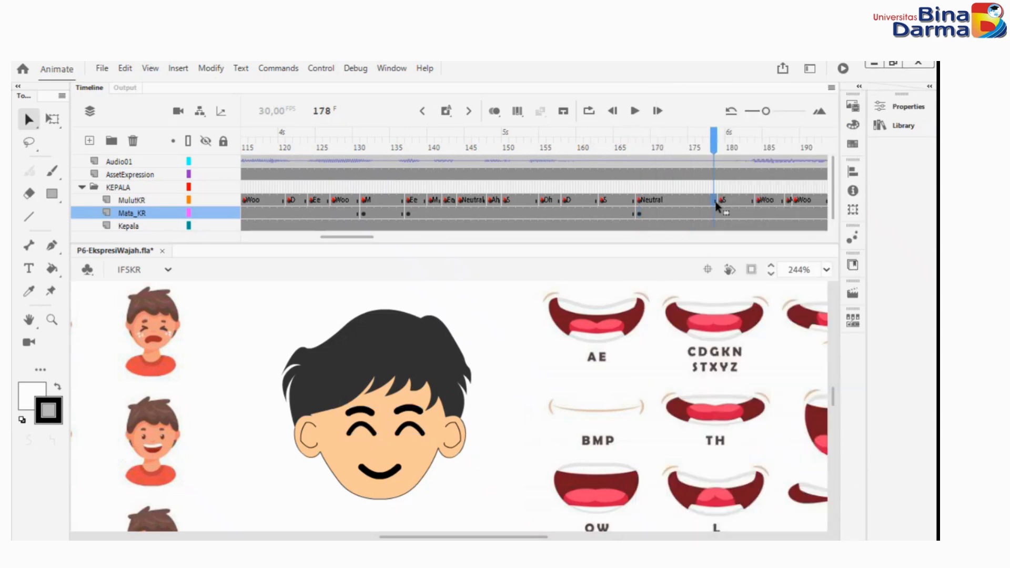
pyautogui.click(415, 431)
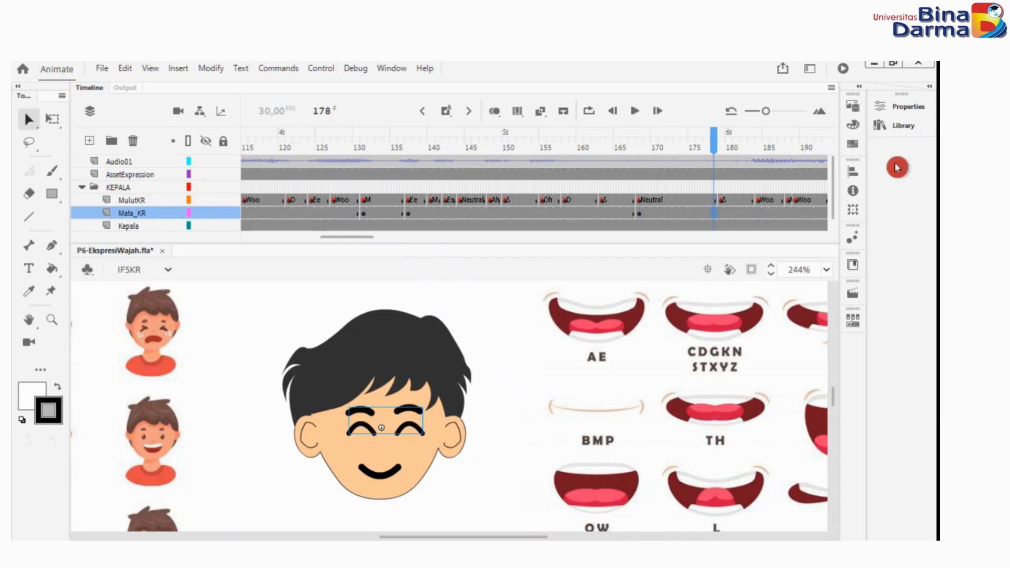
pyautogui.click(894, 107)
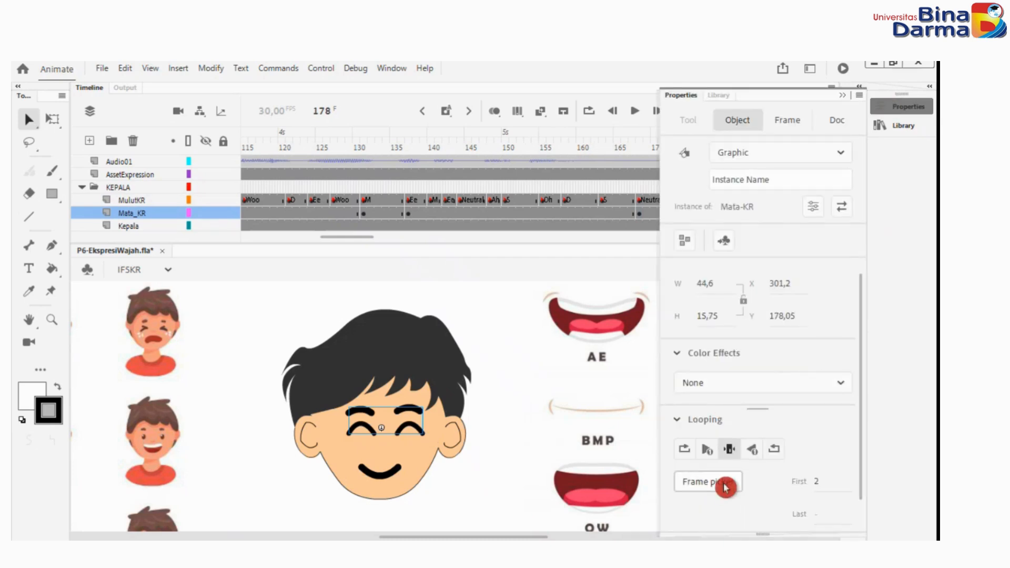
pyautogui.click(707, 481)
pyautogui.click(676, 372)
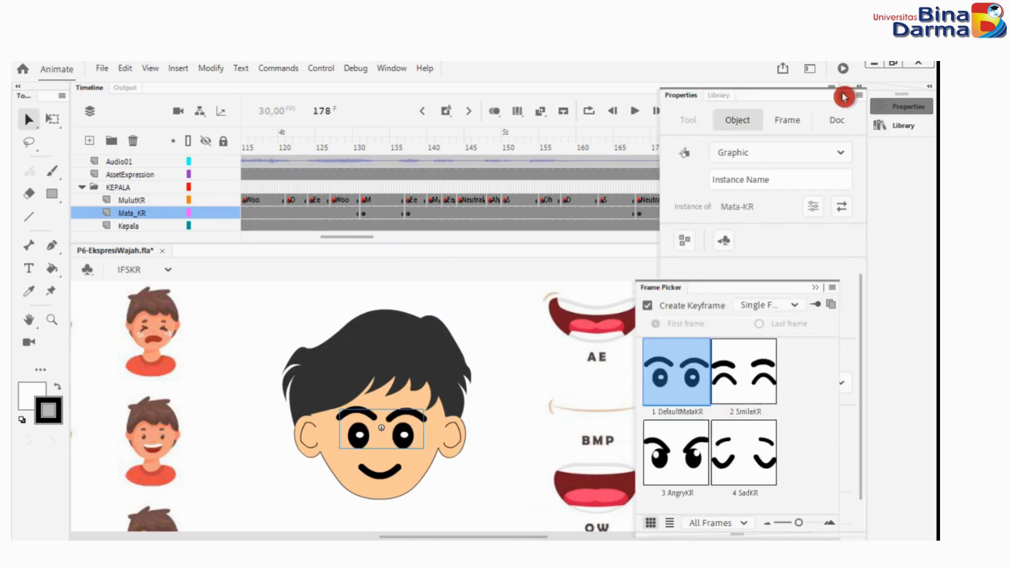
# Move to frame 248, at the final Neutral mouth, and change the Mata_KR eye symbol to 2 SmileKR.
pyautogui.moveTo(715, 139); pyautogui.dragTo(684, 153)
pyautogui.click(902, 107)
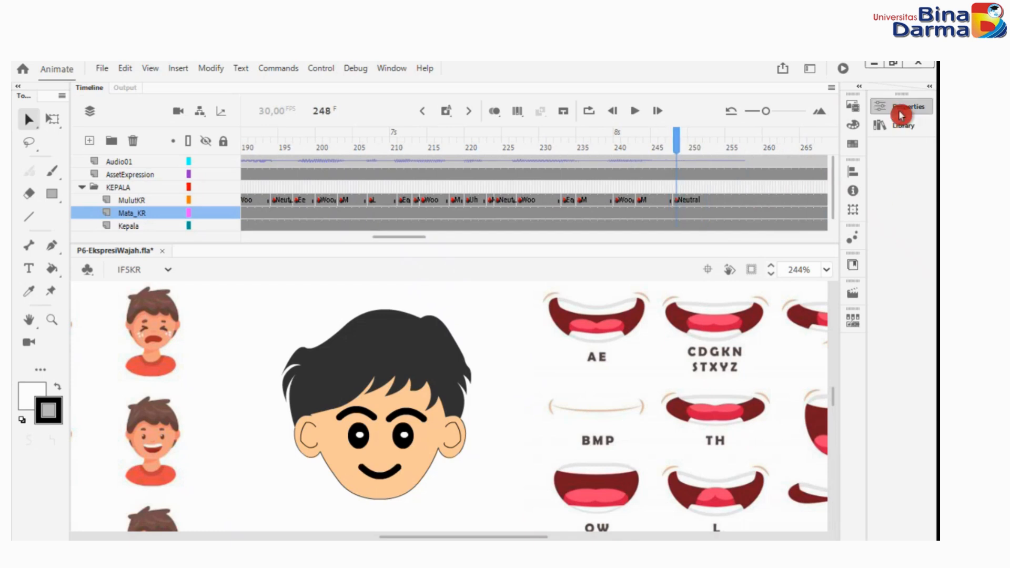
pyautogui.click(901, 107)
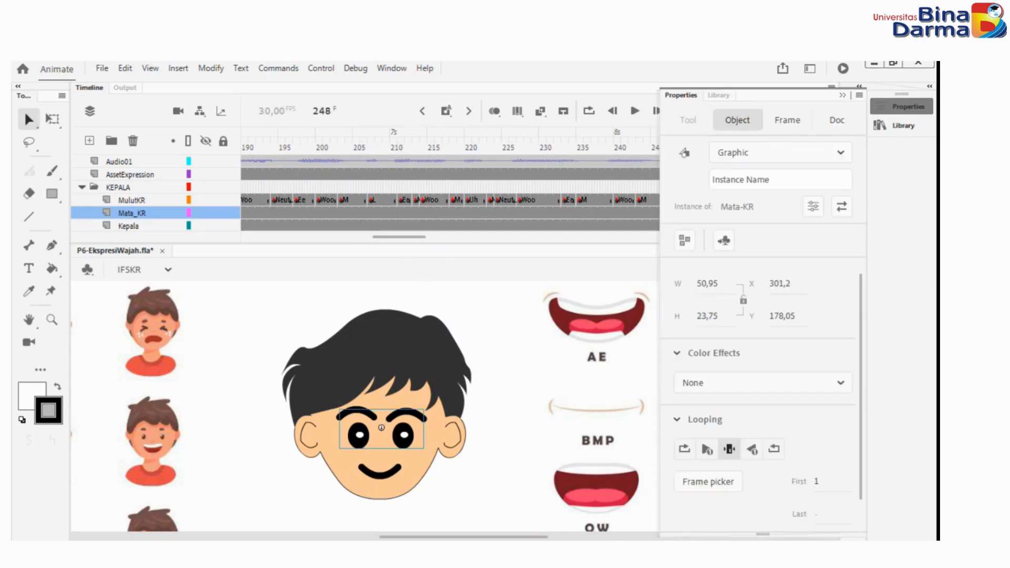
pyautogui.click(726, 481)
pyautogui.click(750, 406)
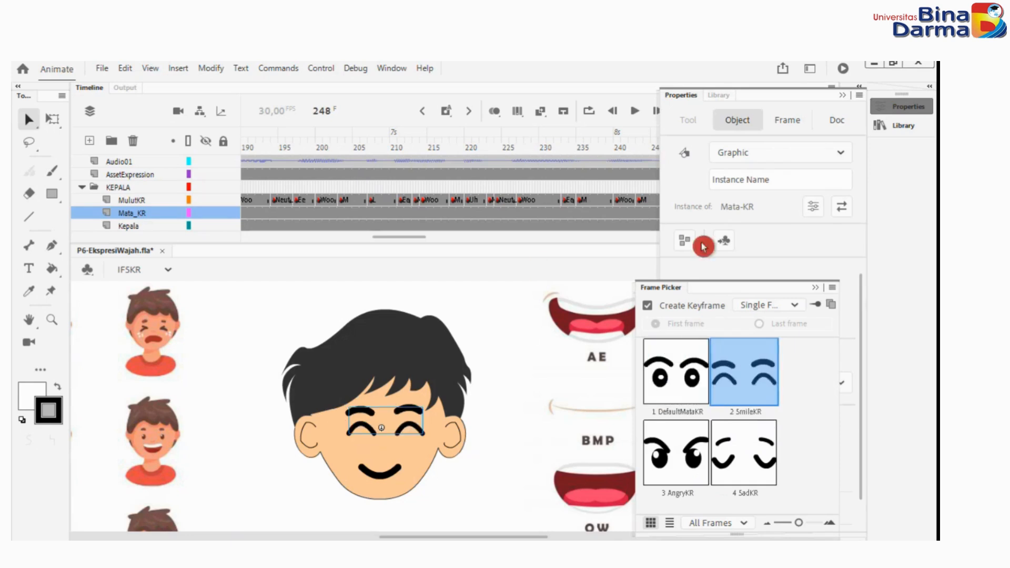
pyautogui.click(842, 96)
# Return to frame 1 and hide the AssetExpression layer so only the character's head is displayed.
pyautogui.moveTo(676, 136); pyautogui.dragTo(576, 117)
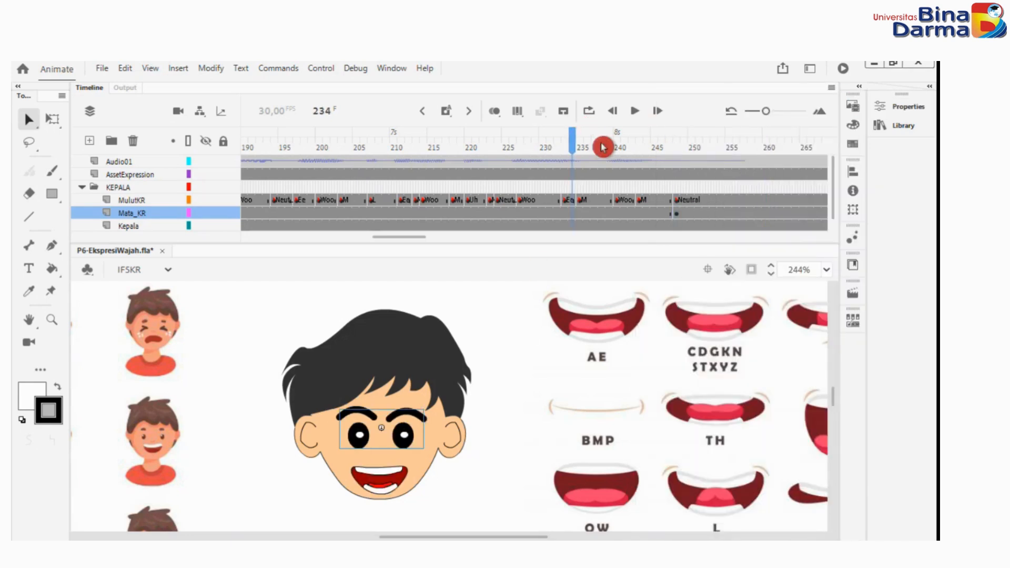
pyautogui.click(572, 139)
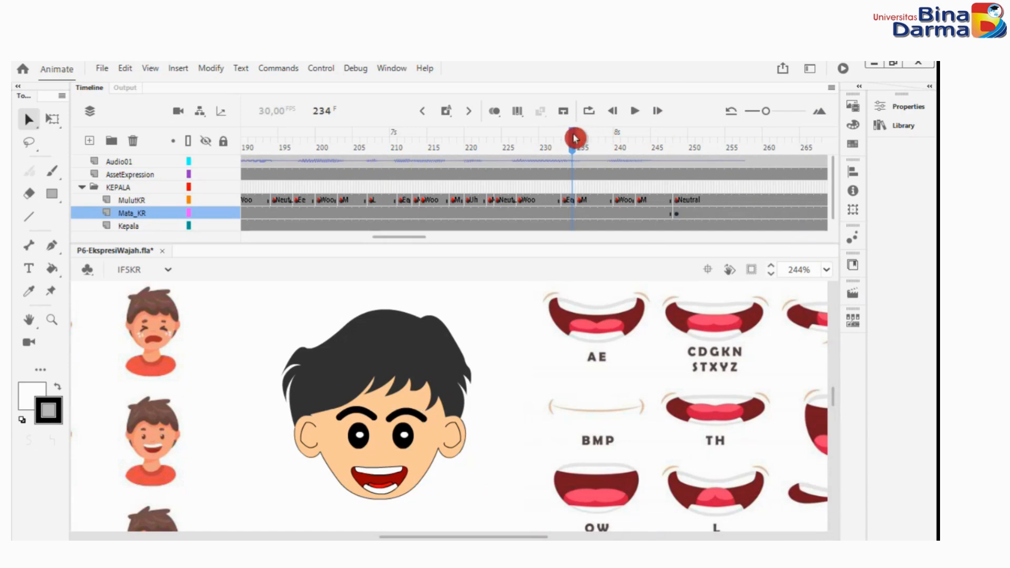
pyautogui.moveTo(574, 138); pyautogui.dragTo(187, 246)
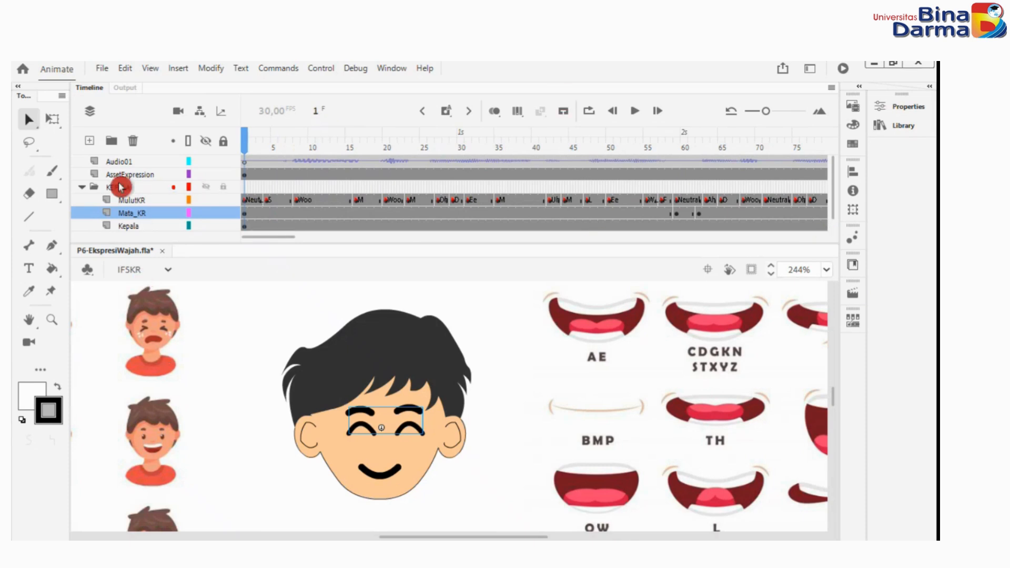
pyautogui.click(206, 174)
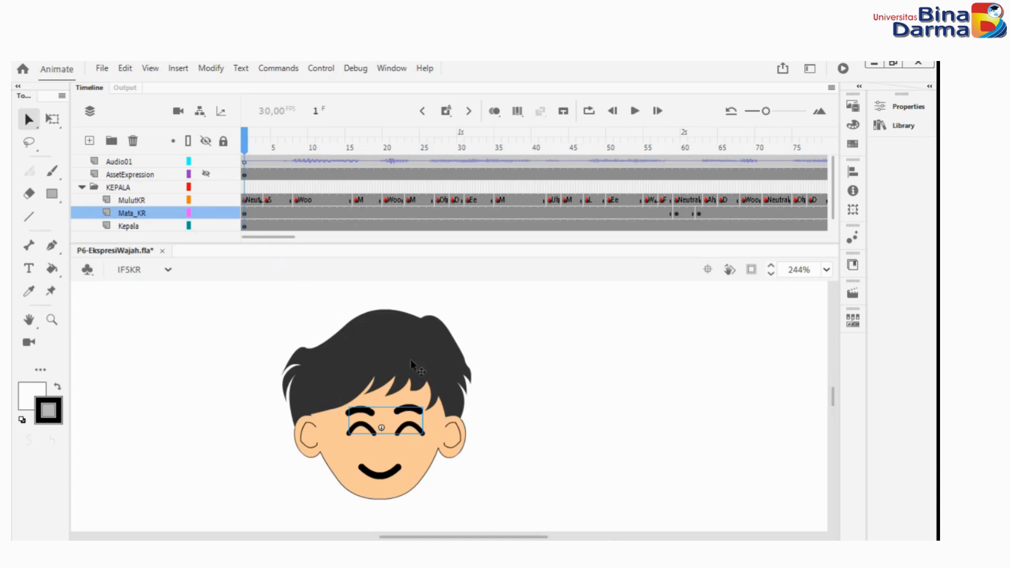
pyautogui.moveTo(516, 514); pyautogui.dragTo(577, 495)
pyautogui.click(685, 474)
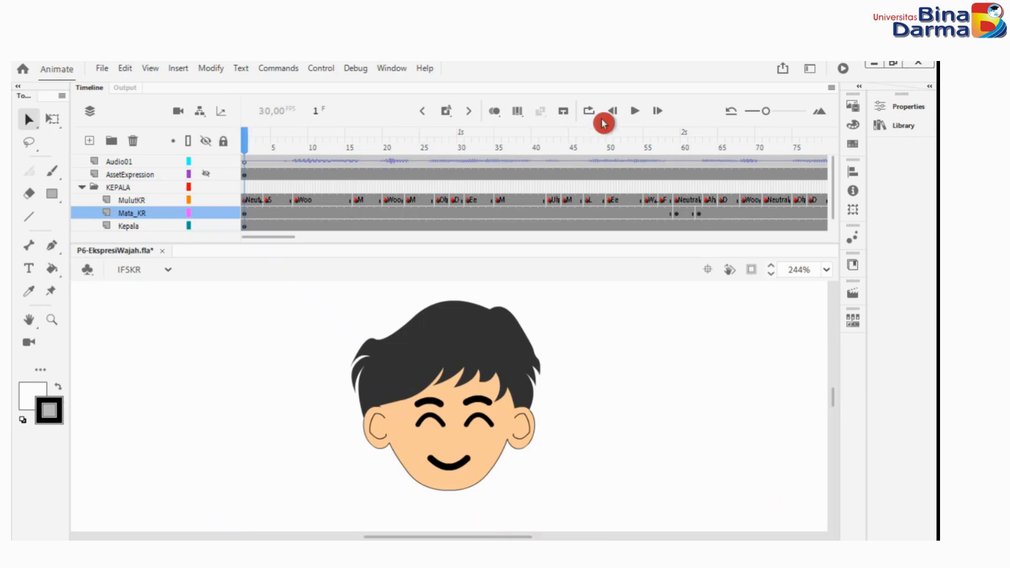
# Play the lip-sync animation through to its end and return the playhead to frame 1.
pyautogui.click(635, 111)
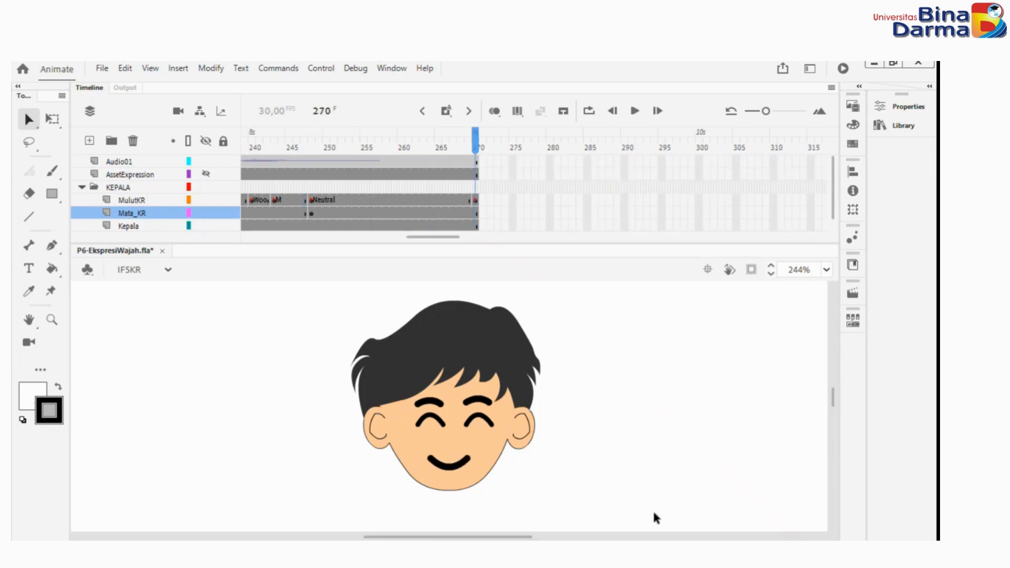
pyautogui.moveTo(478, 136); pyautogui.dragTo(340, 138)
pyautogui.moveTo(144, 145); pyautogui.dragTo(46, 127)
pyautogui.click(290, 270)
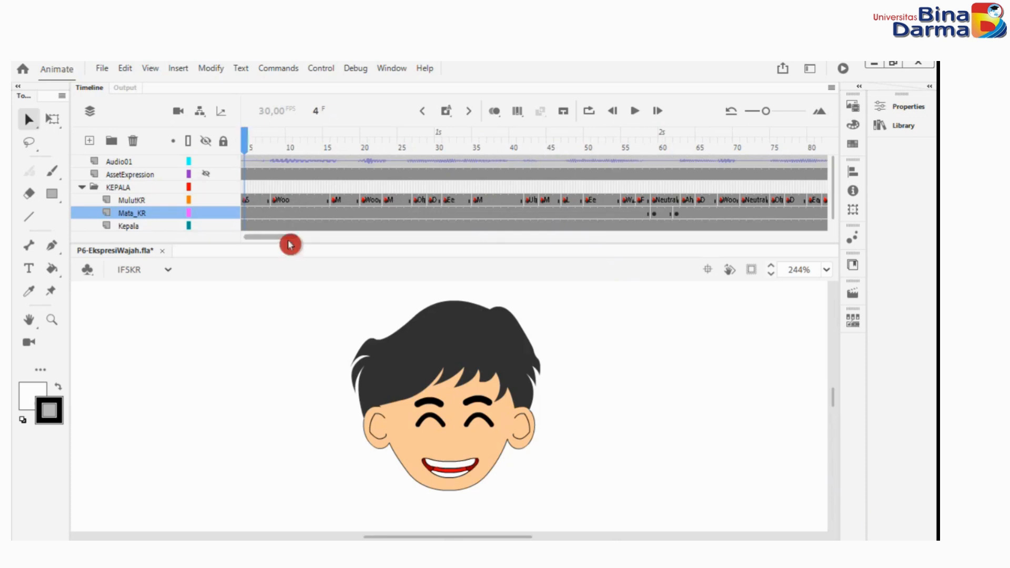
pyautogui.moveTo(289, 237); pyautogui.dragTo(287, 237)
pyautogui.moveTo(264, 143); pyautogui.dragTo(229, 126)
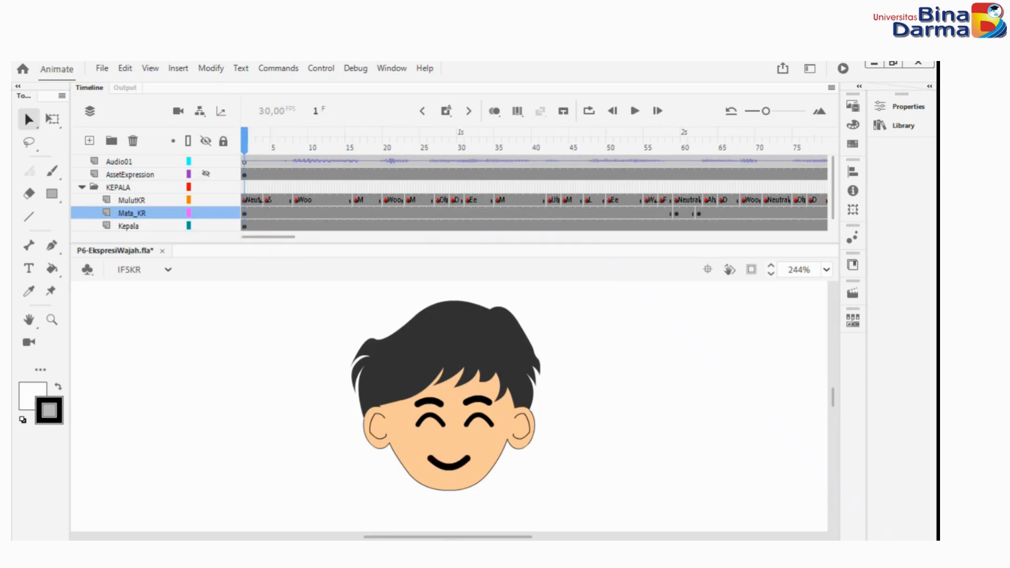
# Shrink the timeline's frame display and examine where the layers end around frame 270.
pyautogui.click(250, 240)
pyautogui.moveTo(766, 116); pyautogui.dragTo(755, 115)
pyautogui.moveTo(314, 235); pyautogui.dragTo(453, 273)
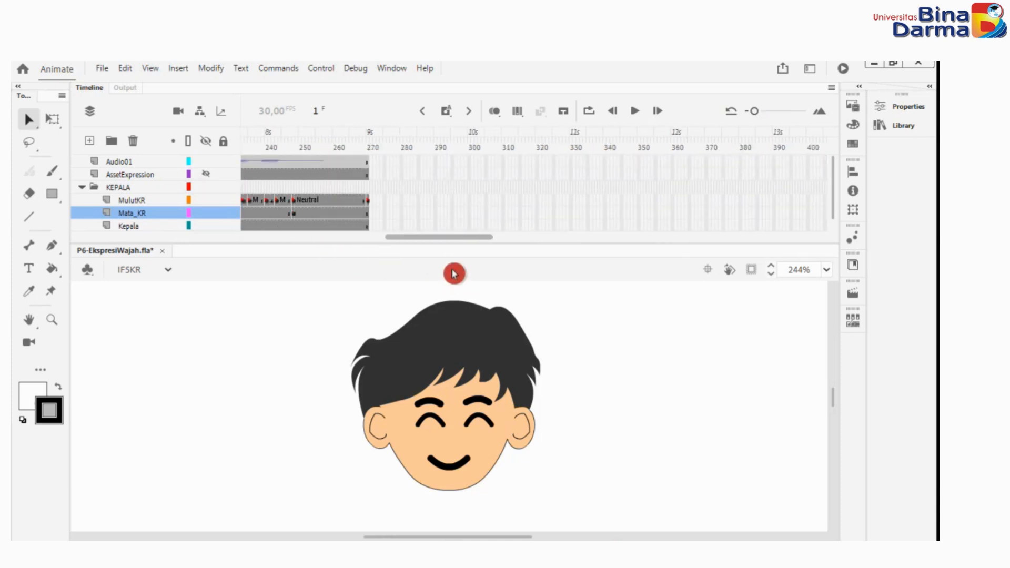
pyautogui.click(372, 162)
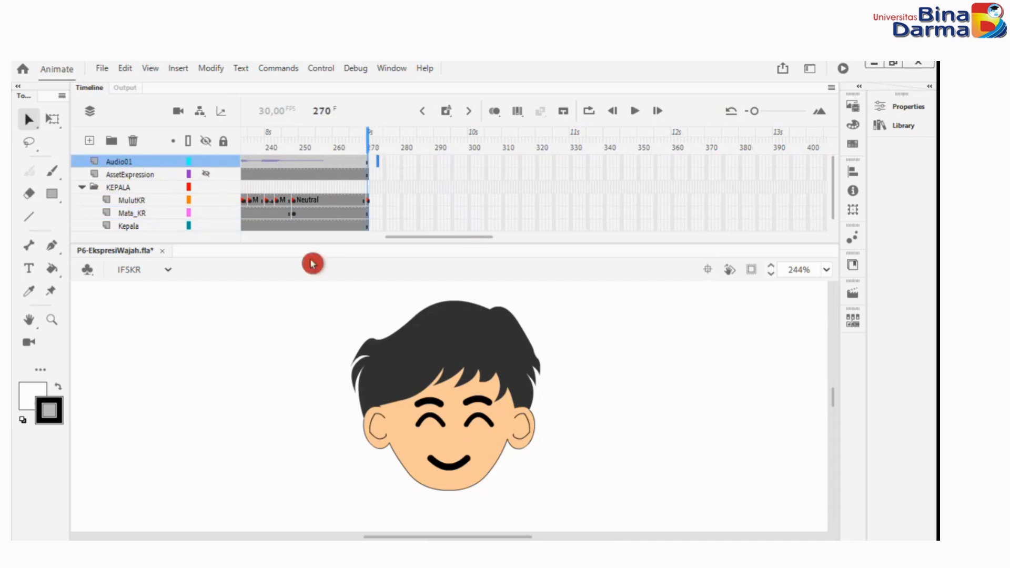
pyautogui.click(374, 136)
pyautogui.moveTo(378, 168); pyautogui.dragTo(406, 220)
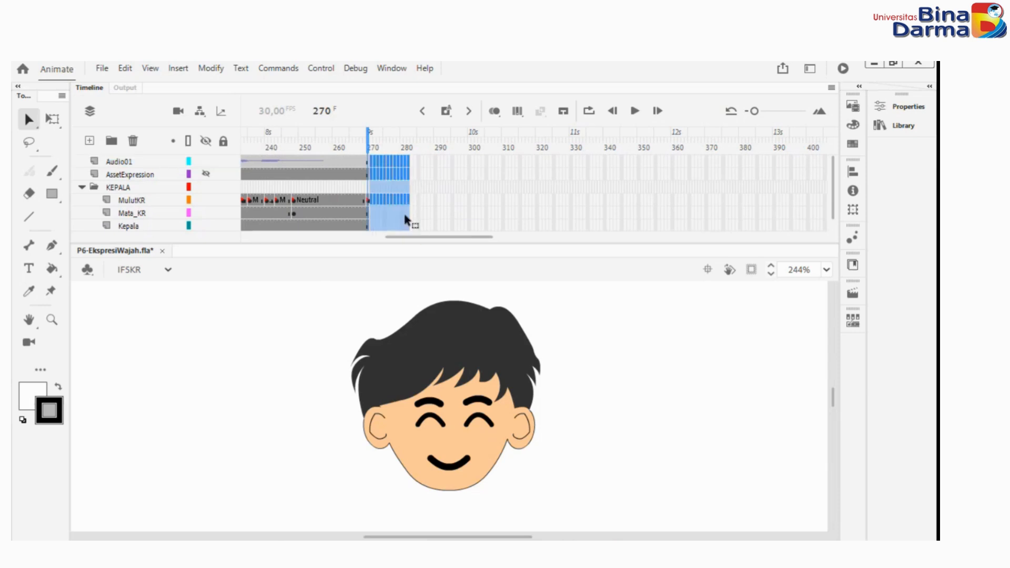
pyautogui.rightClick(401, 169)
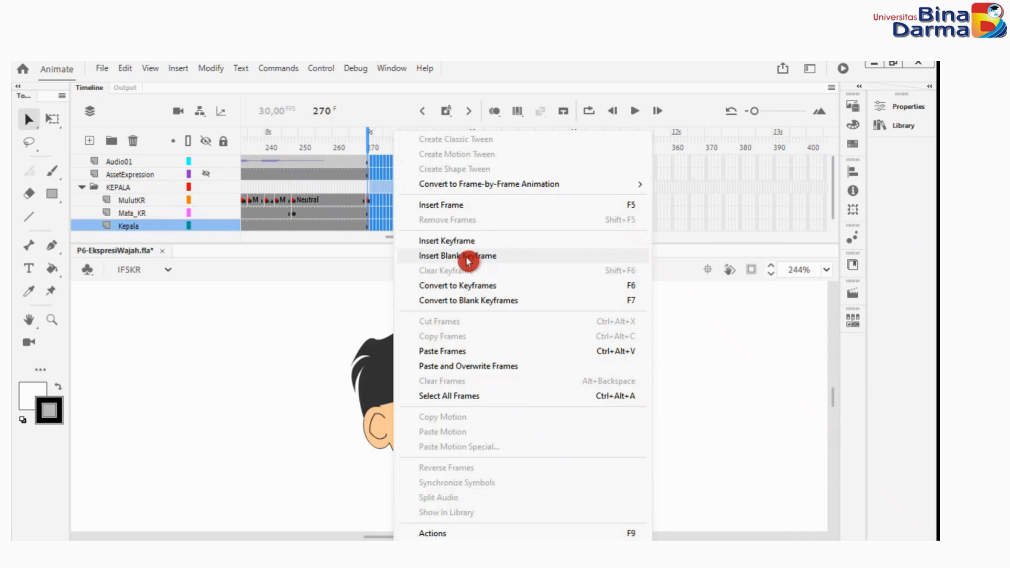
pyautogui.click(709, 297)
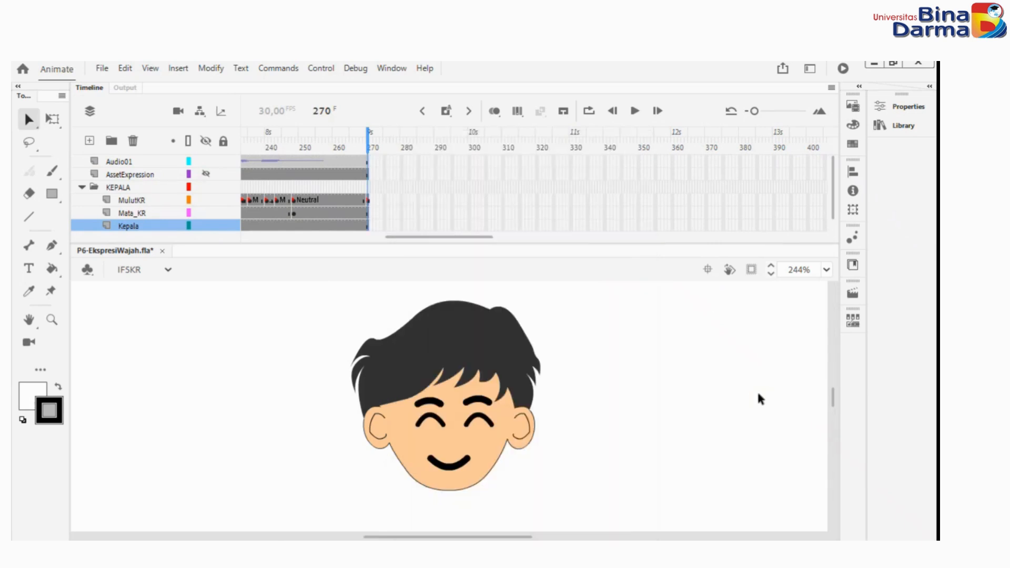
# Bring the playhead back to frame 1 from the end of the animation.
pyautogui.moveTo(359, 153); pyautogui.dragTo(367, 129)
pyautogui.click(482, 238)
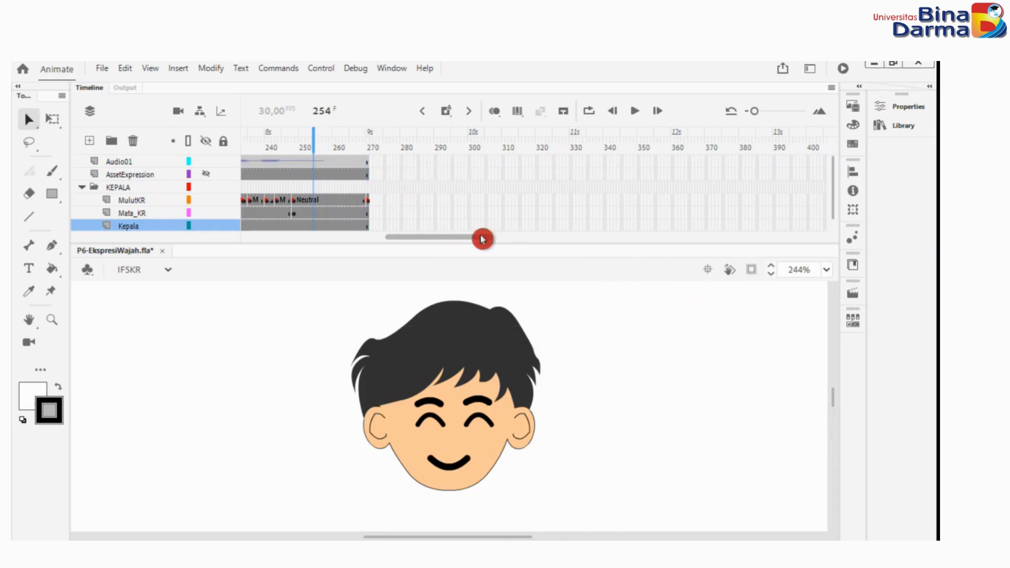
pyautogui.moveTo(482, 240); pyautogui.dragTo(247, 239)
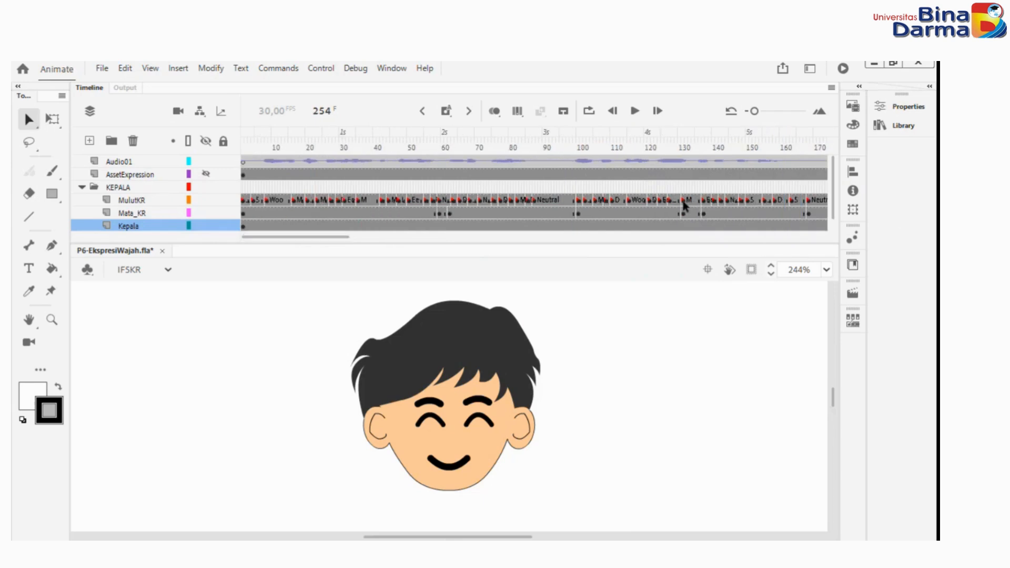
pyautogui.moveTo(251, 153); pyautogui.dragTo(242, 130)
# Switch to Chrome and review the voicegenerator.io text-to-speech page and the online-audio-converter.com conversion page.
pyautogui.moveTo(579, 553)
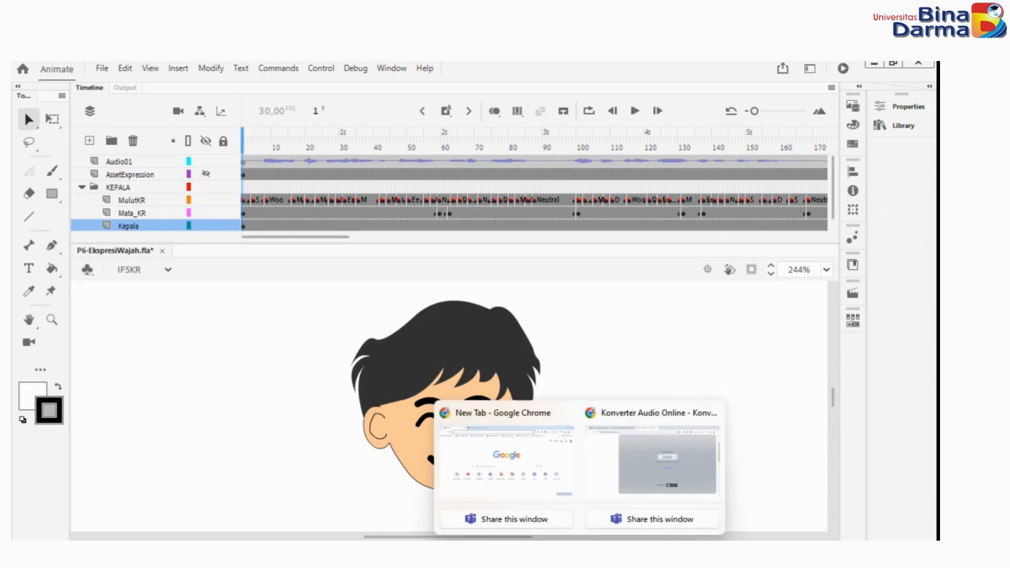
pyautogui.click(660, 471)
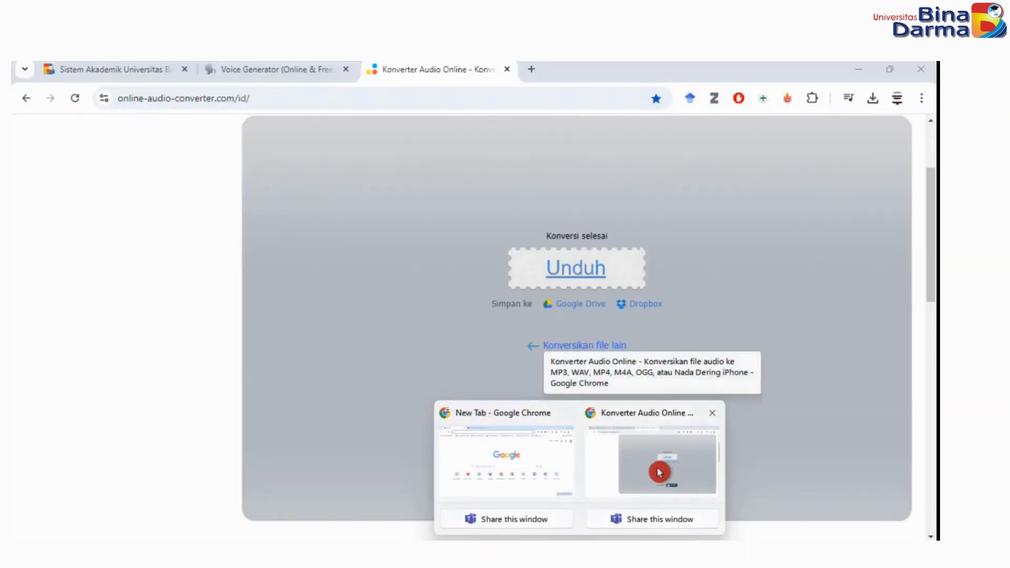
pyautogui.click(226, 69)
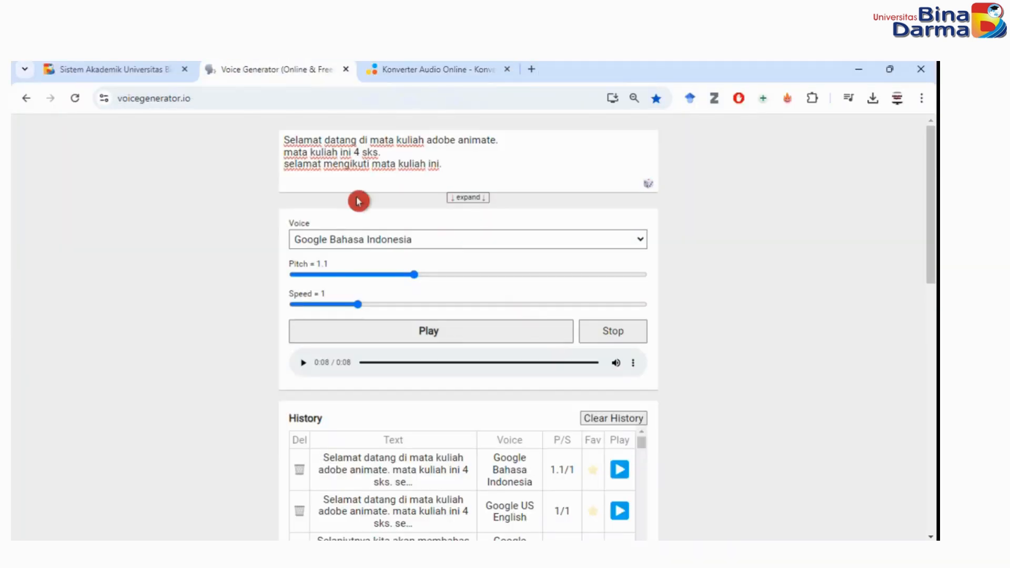
pyautogui.click(192, 108)
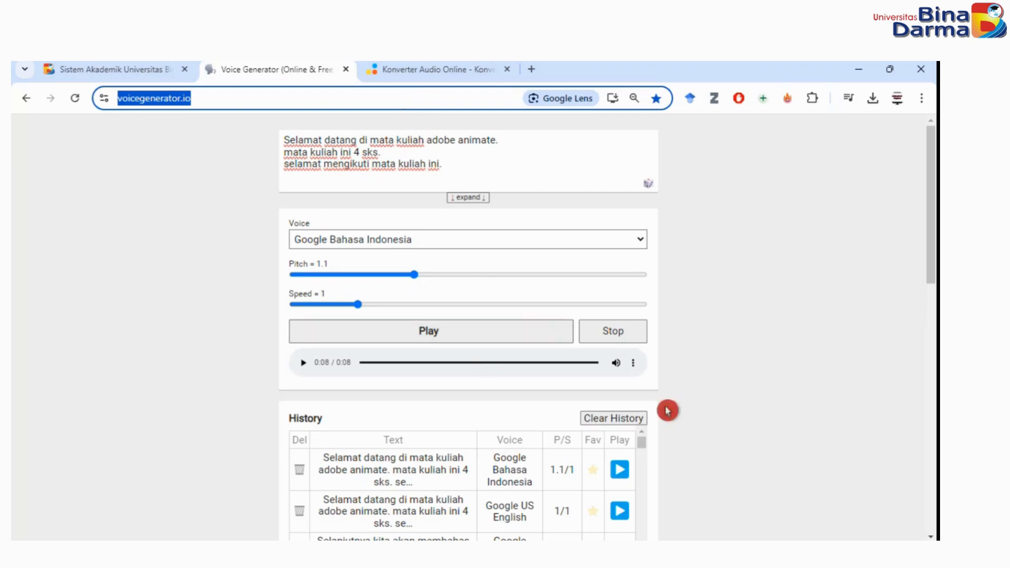
pyautogui.click(412, 69)
pyautogui.click(597, 306)
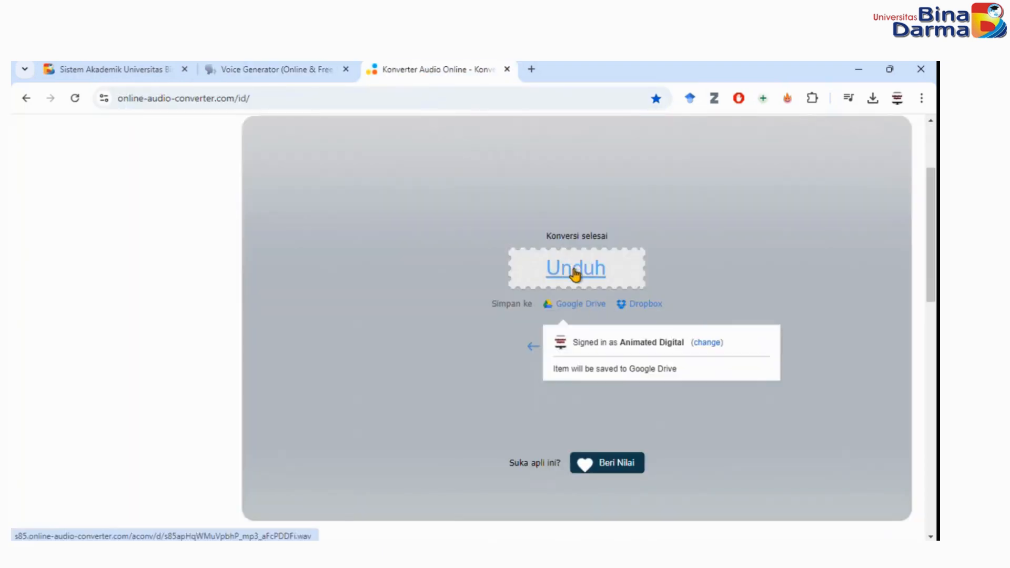
pyautogui.click(642, 344)
pyautogui.click(254, 74)
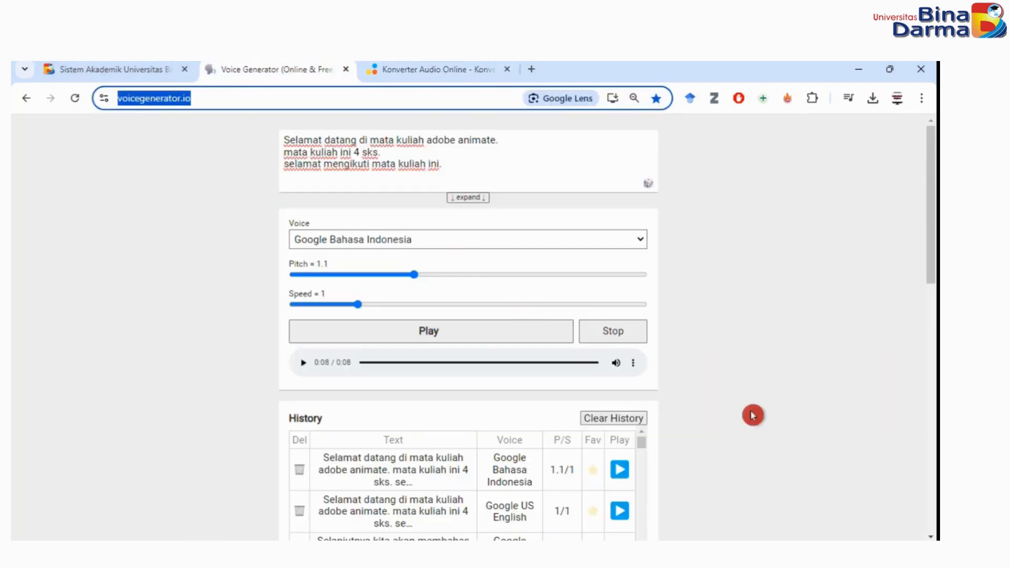
pyautogui.click(605, 68)
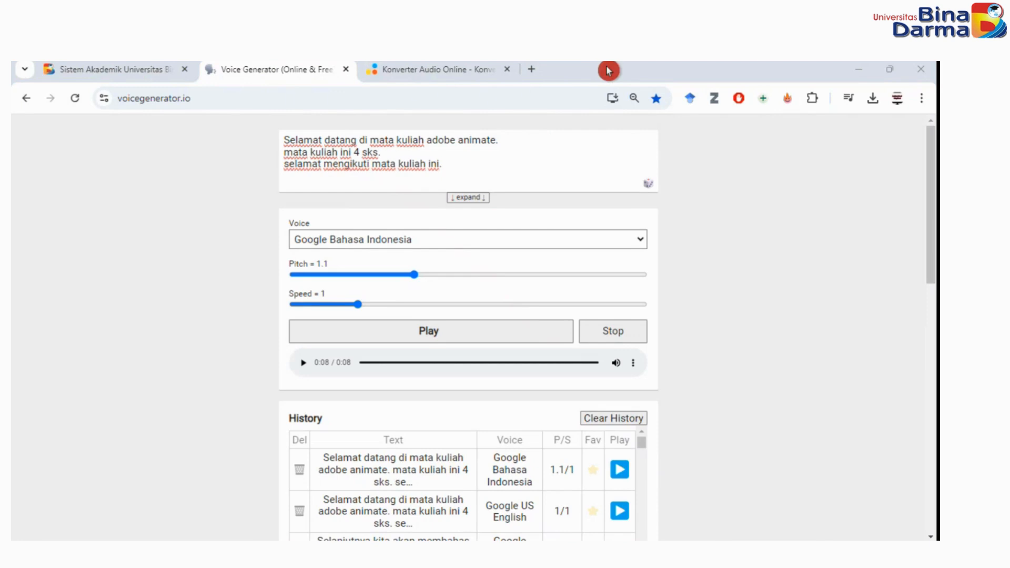
pyautogui.click(629, 70)
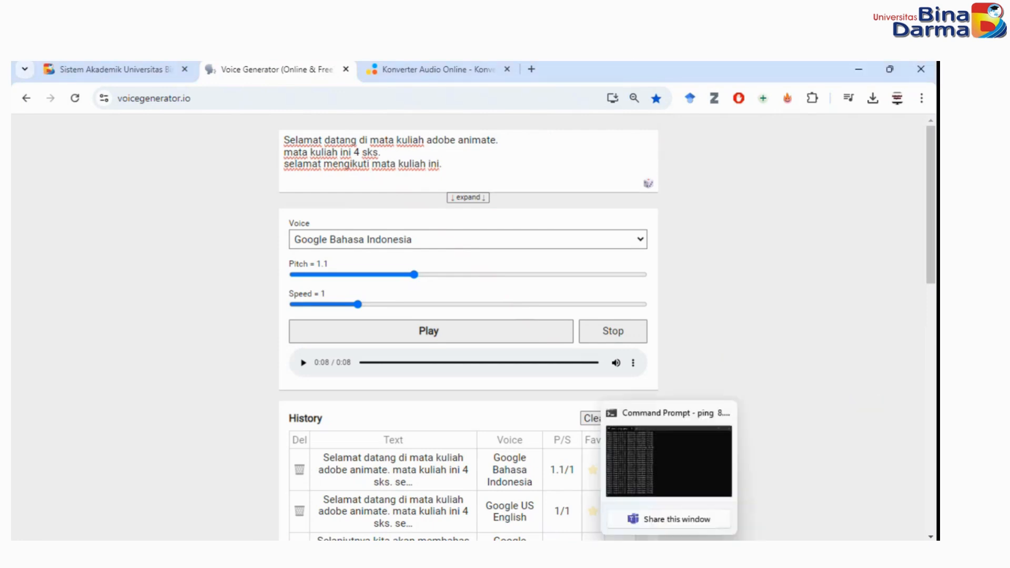
# Switch back to Adobe Animate and collapse the KEPALA layer folder.
pyautogui.click(639, 553)
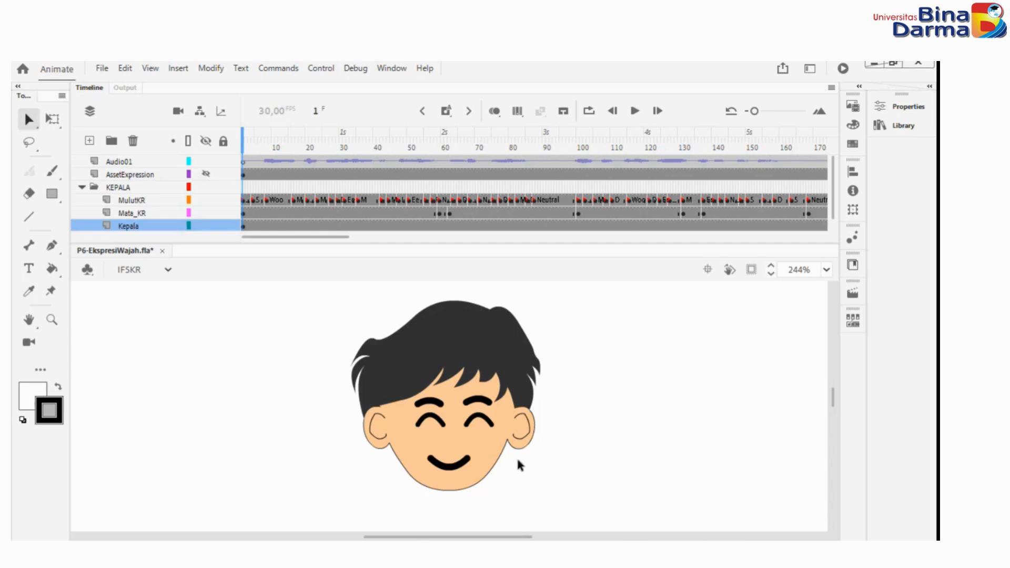
pyautogui.click(83, 191)
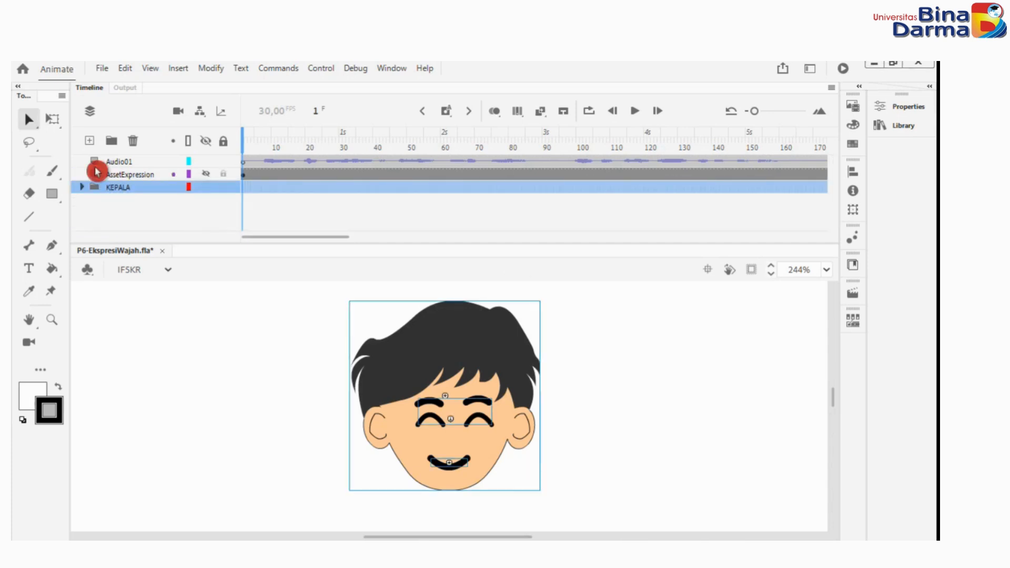
pyautogui.moveTo(566, 558)
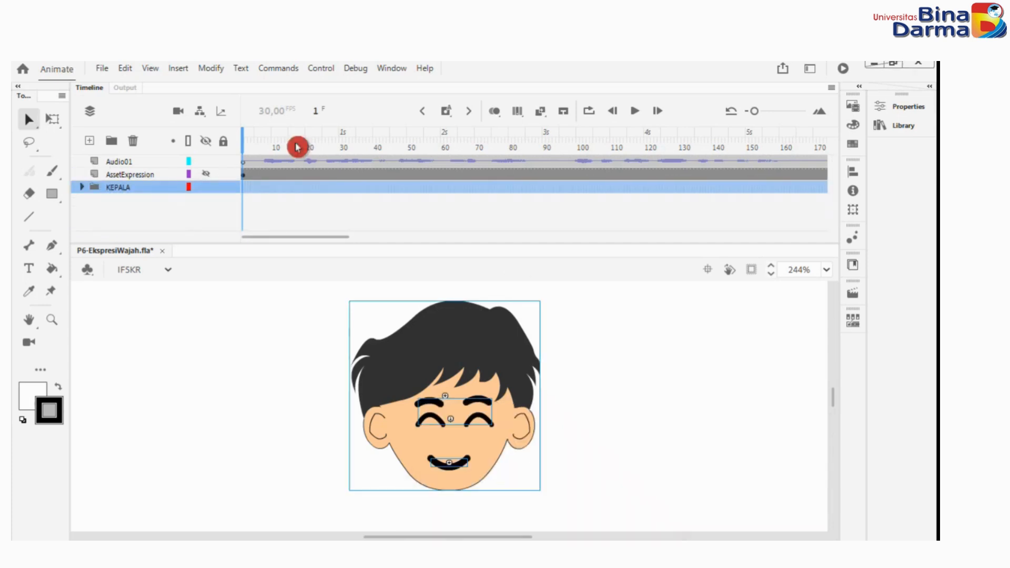